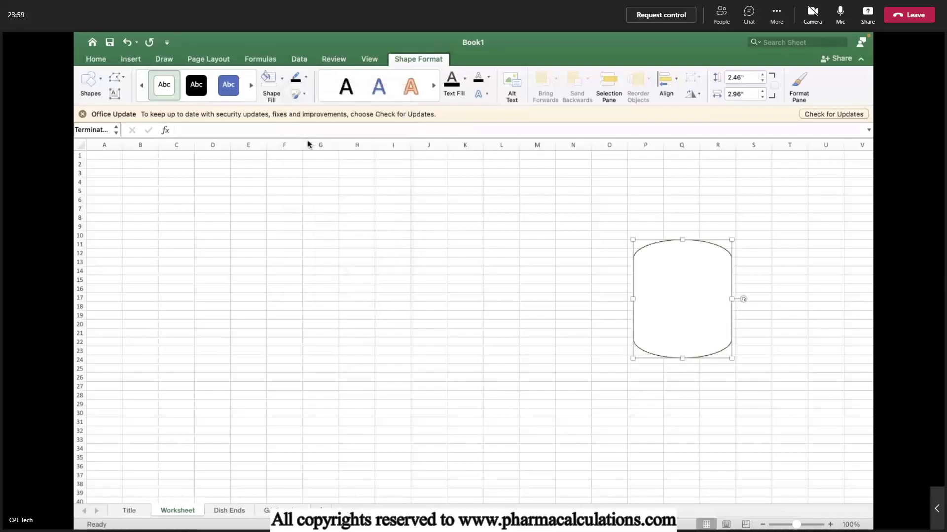
Step: Set the outline weight of the vessel shape to 2¼ pt
{"action": "left_click", "coordinate": [305, 77]}
{"action": "mouse_move", "coordinate": [324, 252]}
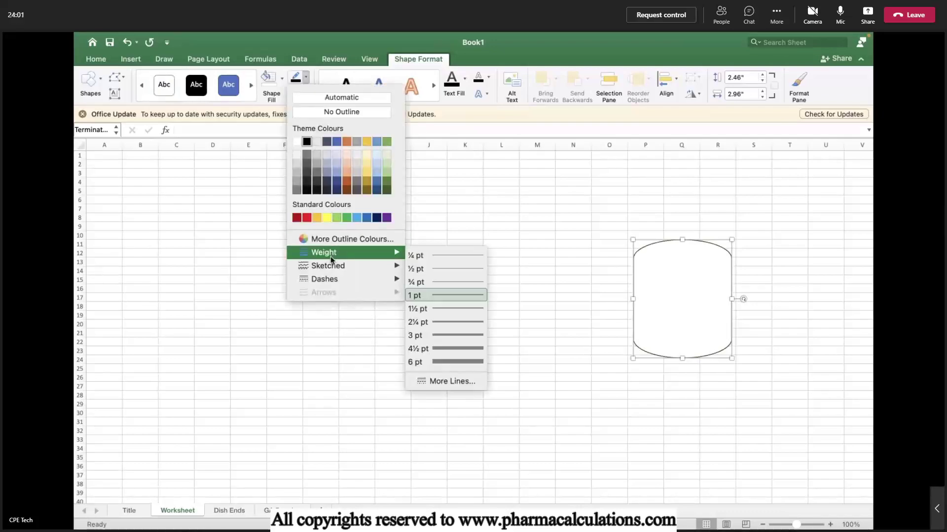
{"action": "left_click", "coordinate": [455, 321]}
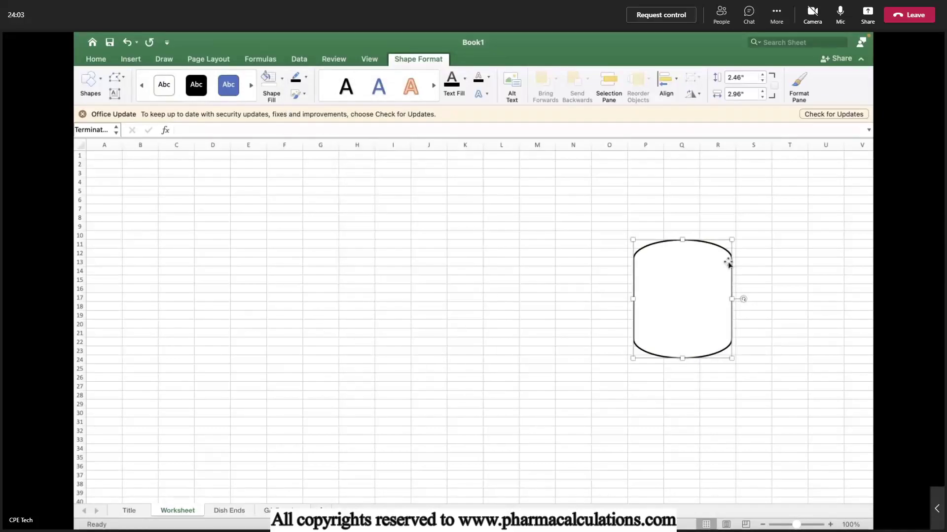
{"action": "left_click", "coordinate": [814, 288]}
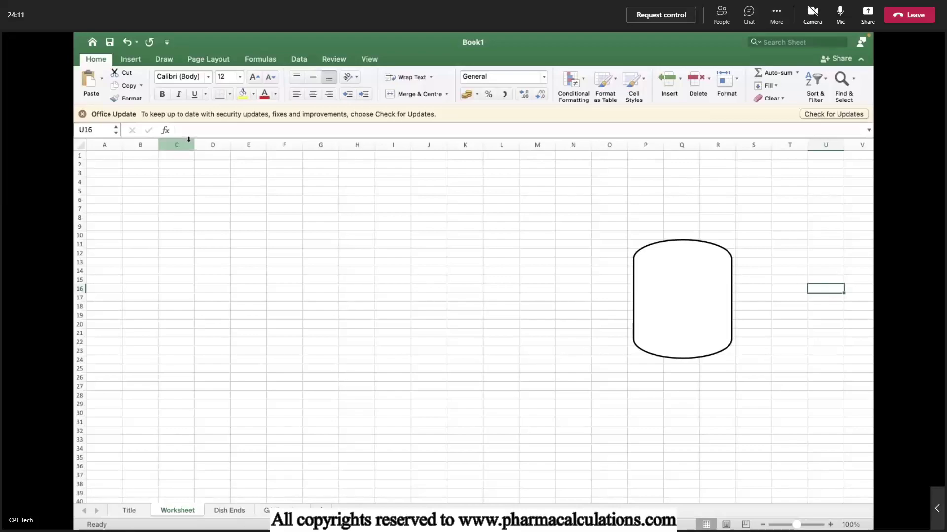
Step: Draw a nearly horizontal straight line about 3.13" wide across the vessel's upper part and give it a dashed style
{"action": "left_click", "coordinate": [131, 62]}
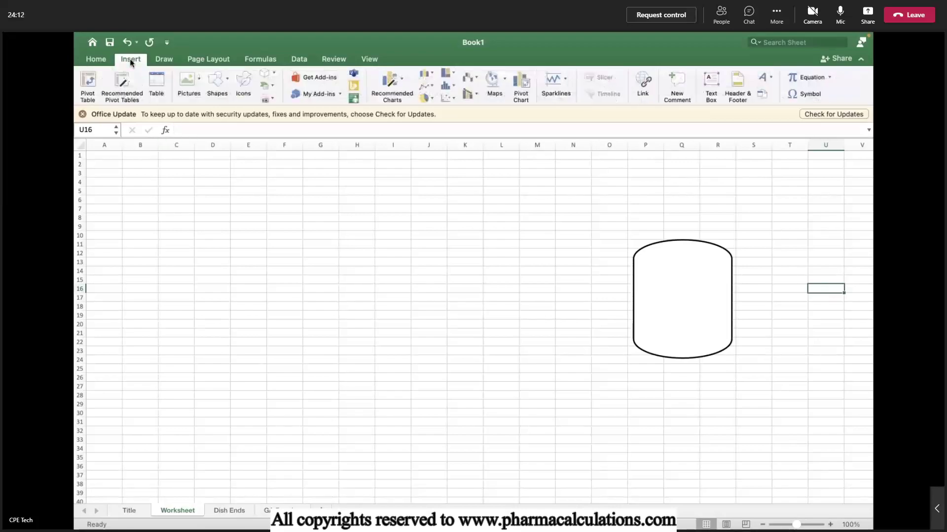
{"action": "left_click", "coordinate": [229, 77]}
{"action": "left_click", "coordinate": [307, 115]}
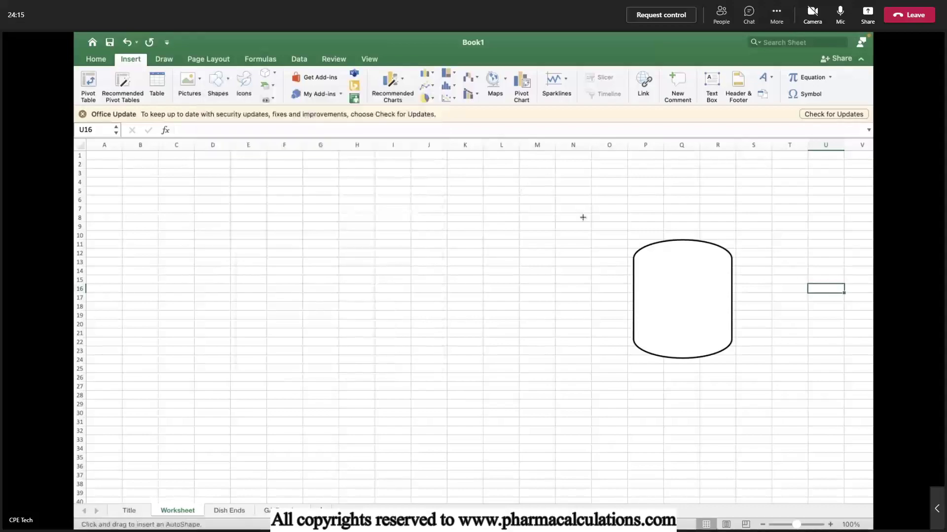
{"action": "left_click_drag", "start_coordinate": [618, 264], "coordinate": [743, 266]}
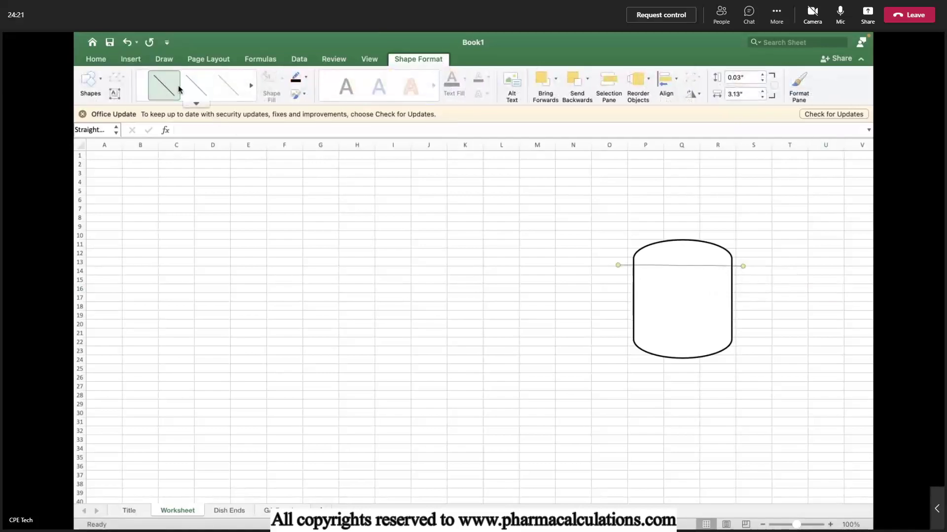
{"action": "left_click", "coordinate": [305, 77]}
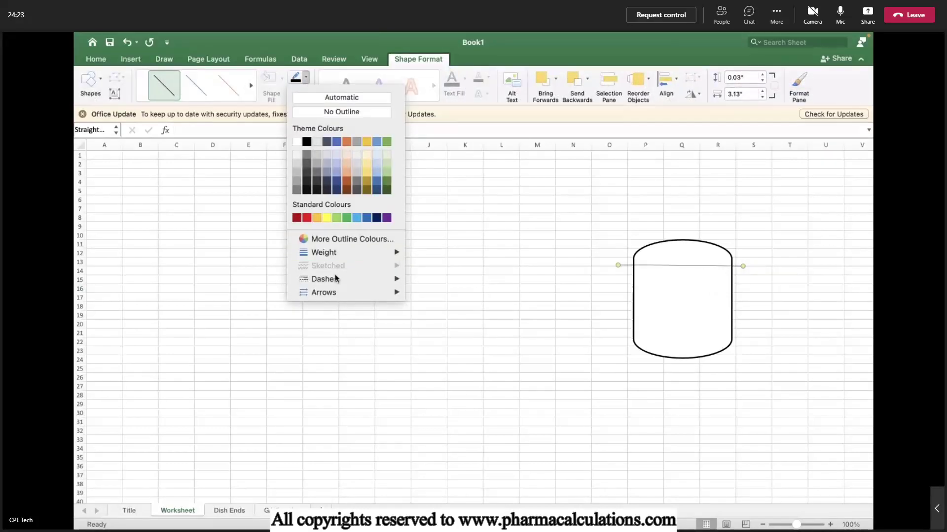
{"action": "mouse_move", "coordinate": [335, 280]}
{"action": "left_click", "coordinate": [450, 355]}
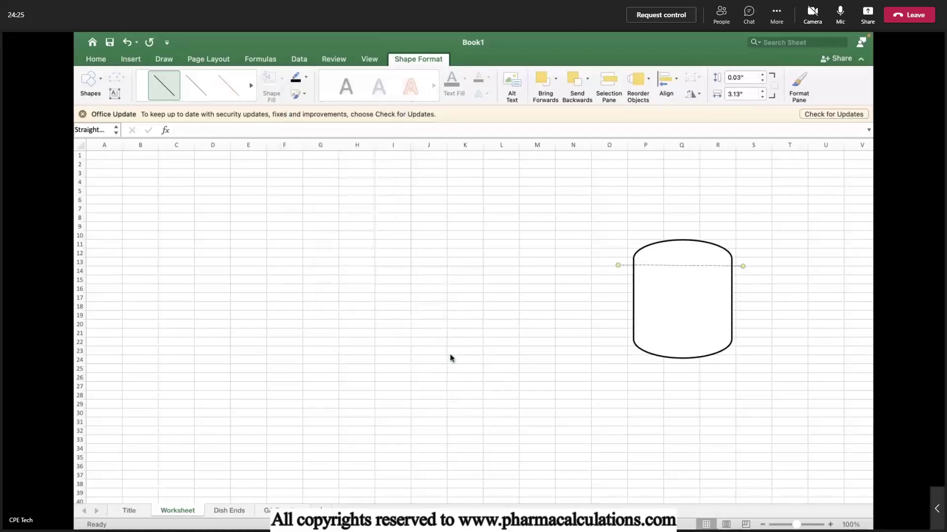
Step: Place a copy of the dashed line across the vessel's lower part and nudge the upper line slightly upward
{"action": "key", "text": "Down"}
{"action": "key", "text": "Right"}
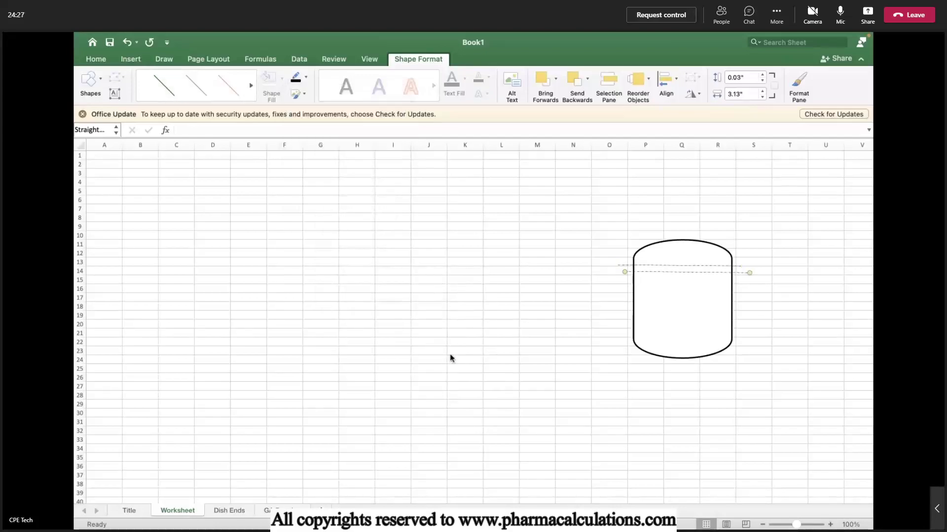
{"action": "key", "text": "Left"}
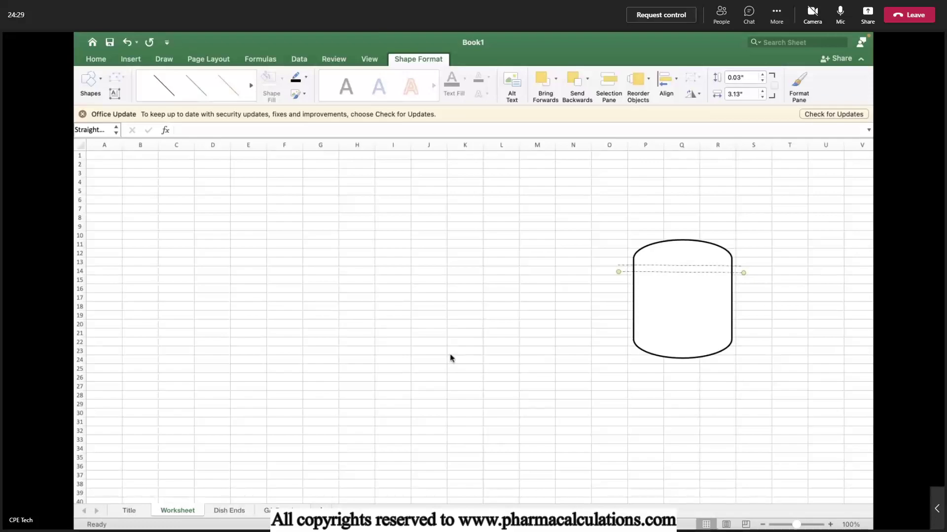
{"action": "key", "text": "alt+Down"}
{"action": "key", "text": "Down"}
{"action": "key", "text": "Down"}
{"action": "key", "text": "Down"}
{"action": "key", "text": "Down"}
{"action": "key", "text": "Down"}
{"action": "key", "text": "Down"}
{"action": "key", "text": "Down"}
{"action": "key", "text": "Down"}
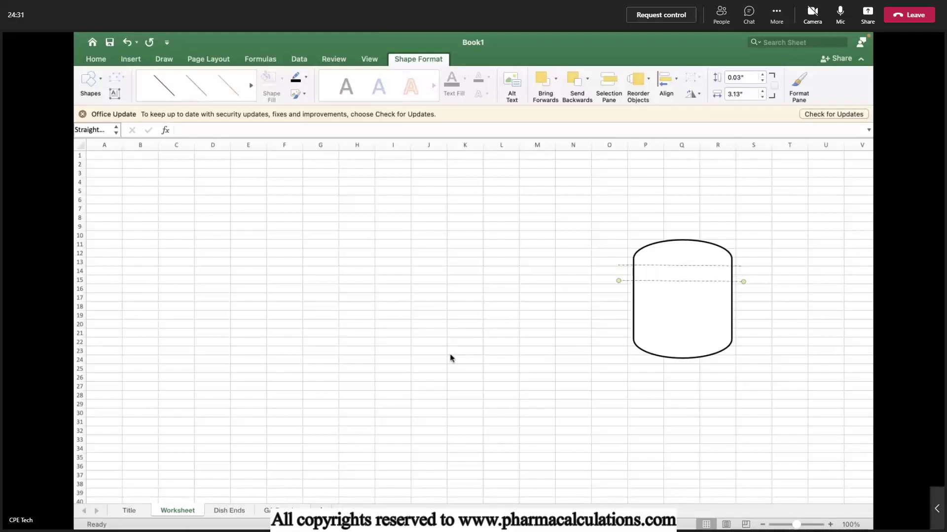
{"action": "key", "text": "alt+Down"}
{"action": "key", "text": "alt+Down"}
{"action": "key", "text": "alt+Down"}
{"action": "key", "text": "alt+Down"}
{"action": "key", "text": "alt+Down"}
{"action": "key", "text": "alt+Down"}
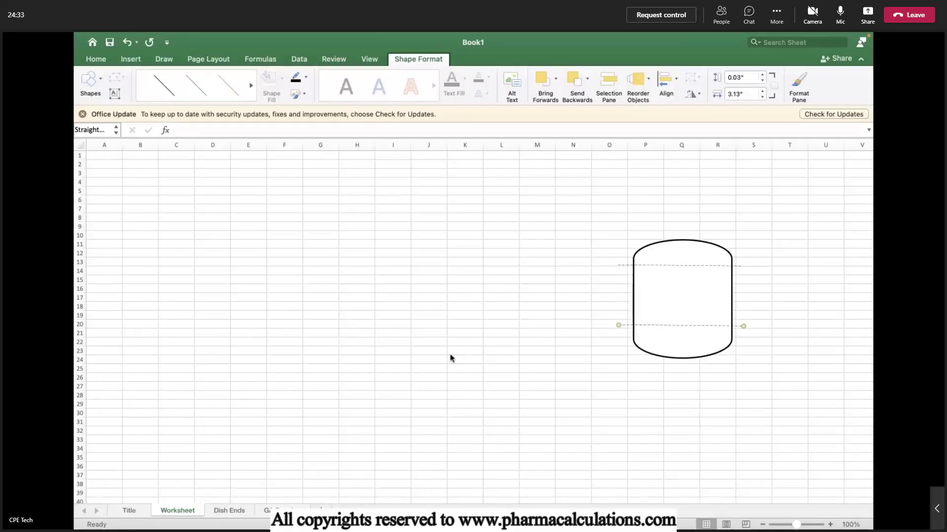
{"action": "key", "text": "alt+Down"}
{"action": "key", "text": "alt+Down"}
{"action": "key", "text": "alt+Down"}
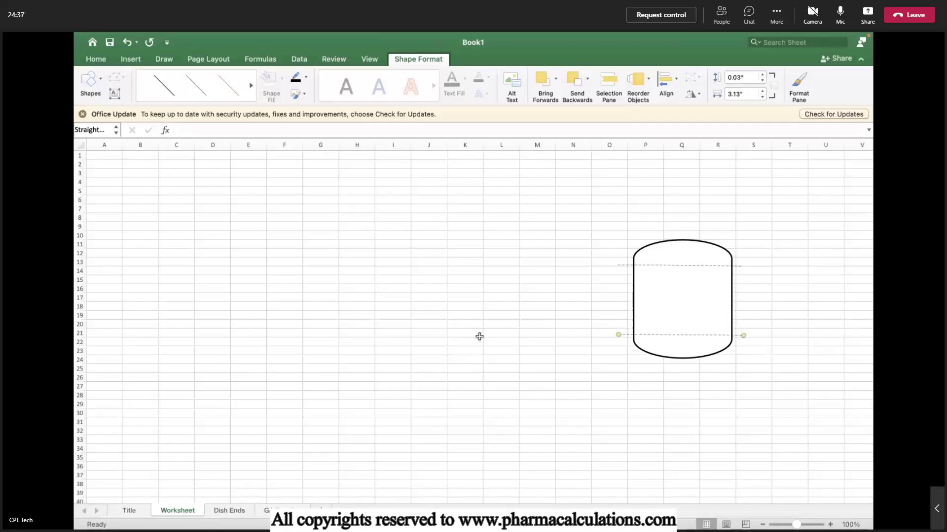
{"action": "left_click", "coordinate": [672, 264]}
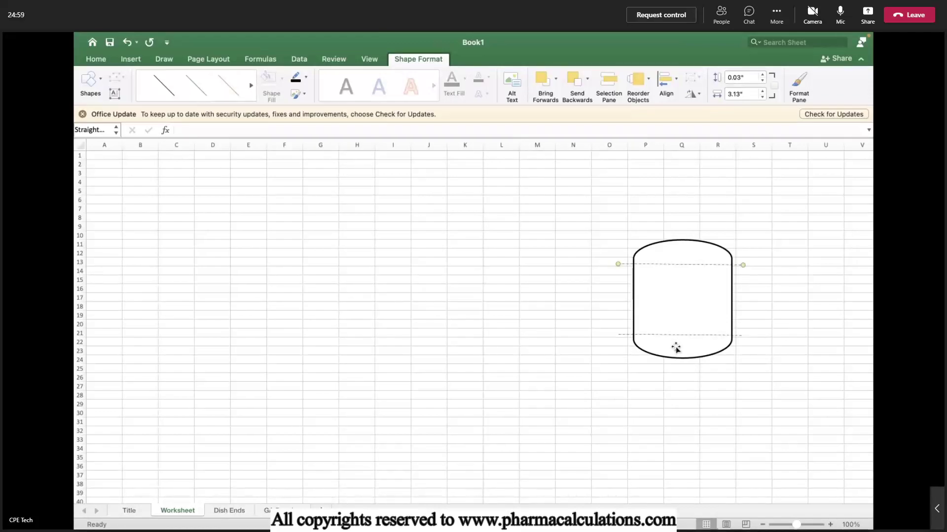
{"action": "left_click", "coordinate": [777, 313]}
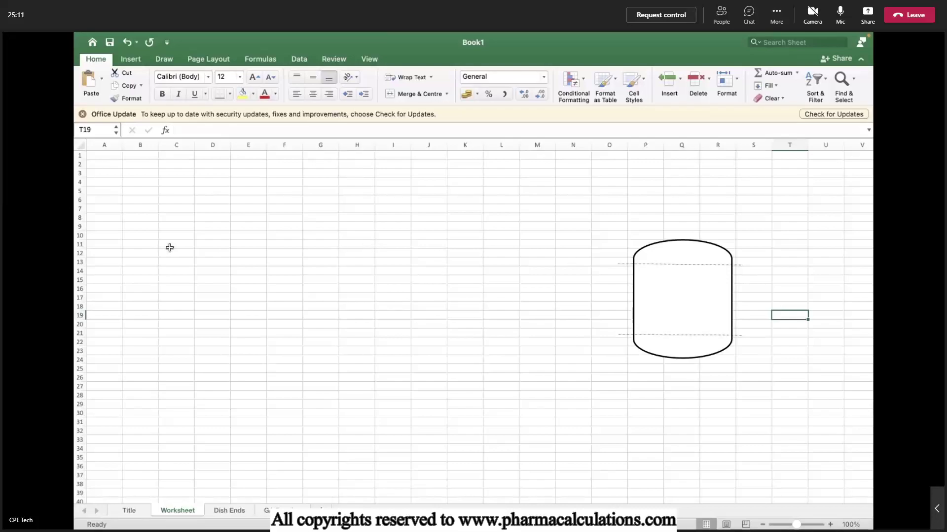
Step: Set the font of the entire worksheet to Times New Roman, leaving cell C5 empty
{"action": "left_click", "coordinate": [162, 192]}
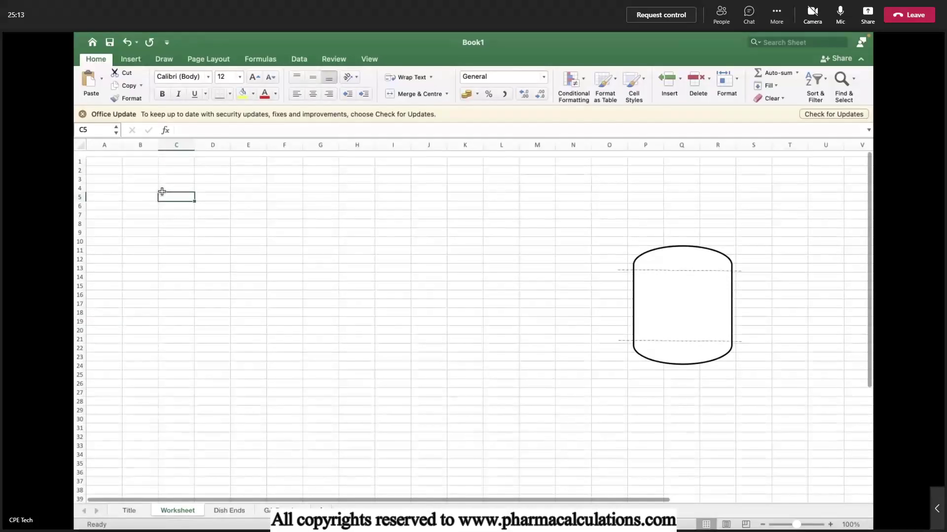
{"action": "type", "text": "Re"}
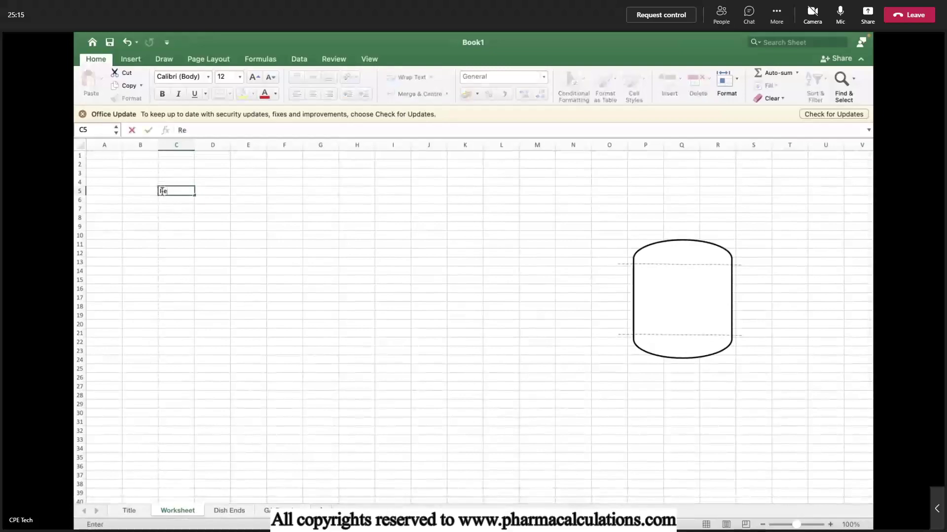
{"action": "left_click", "coordinate": [78, 144]}
{"action": "left_click", "coordinate": [184, 77]}
{"action": "type", "text": "Times"}
{"action": "key", "text": "Return"}
Step: Enter "Nominal Vol." in I12 and its definition "Cylindrical vol. + Bottom dish vol." in K12
{"action": "scroll", "coordinate": [243, 234], "scroll_direction": "up", "scroll_amount": 5}
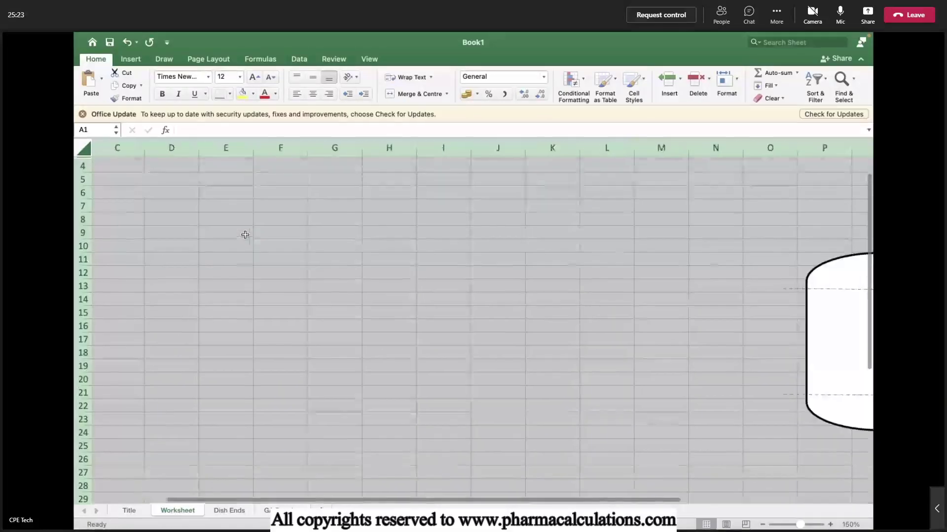
{"action": "scroll", "coordinate": [245, 235], "scroll_direction": "right", "scroll_amount": 5}
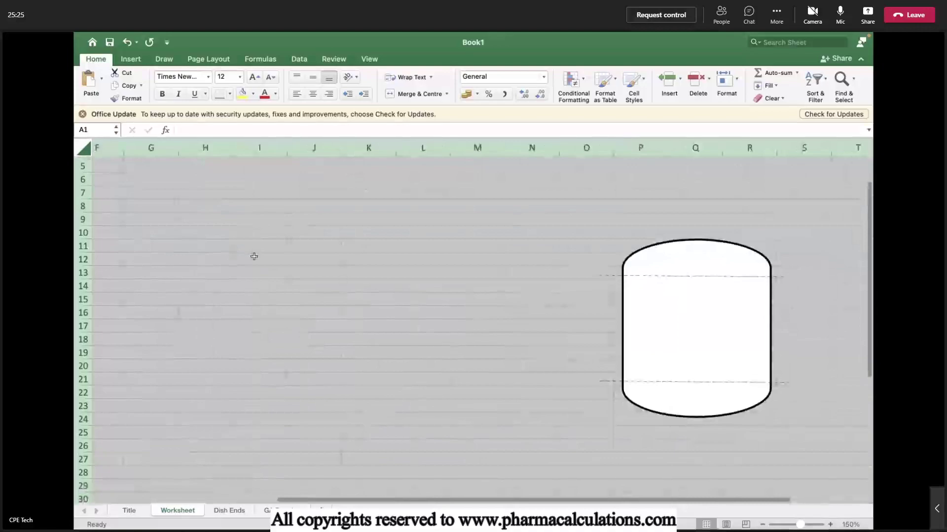
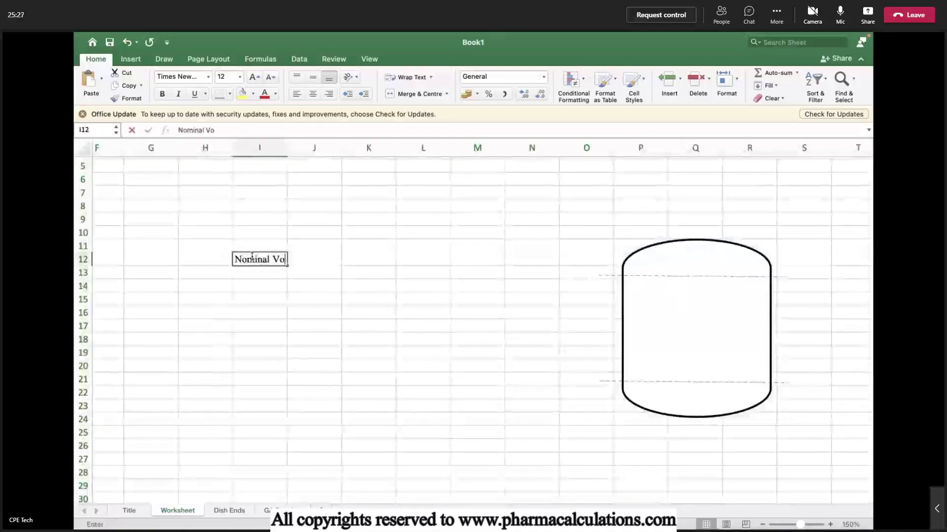
{"action": "key", "text": "Tab"}
{"action": "key", "text": "Tab"}
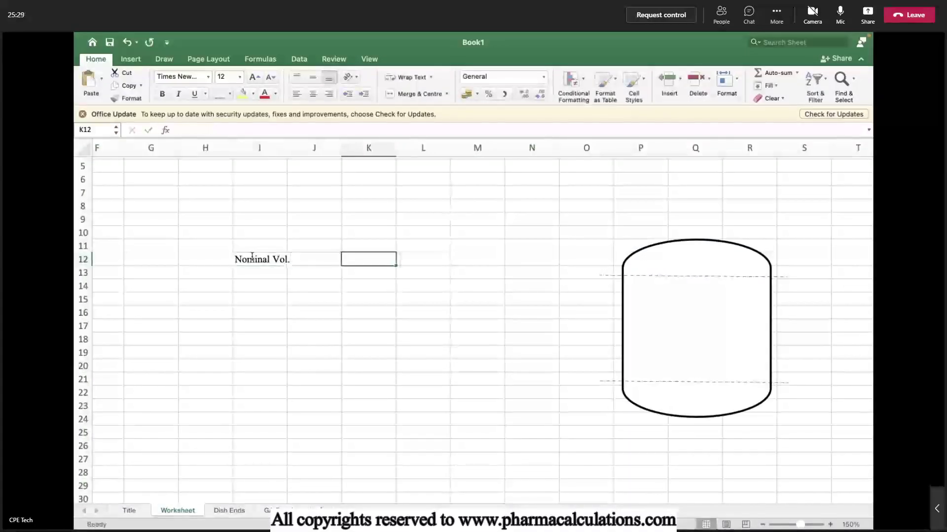
{"action": "type", "text": "Cylindrical vol."}
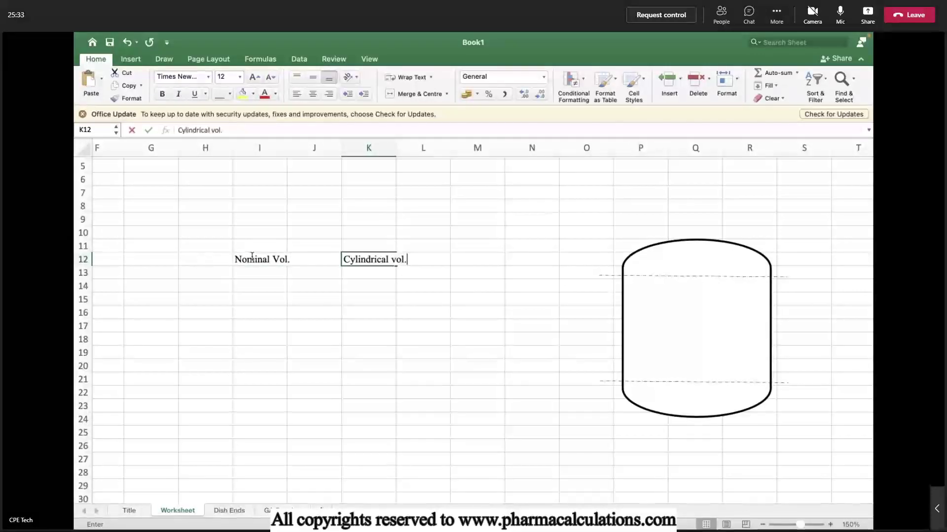
{"action": "type", "text": " + Bo"}
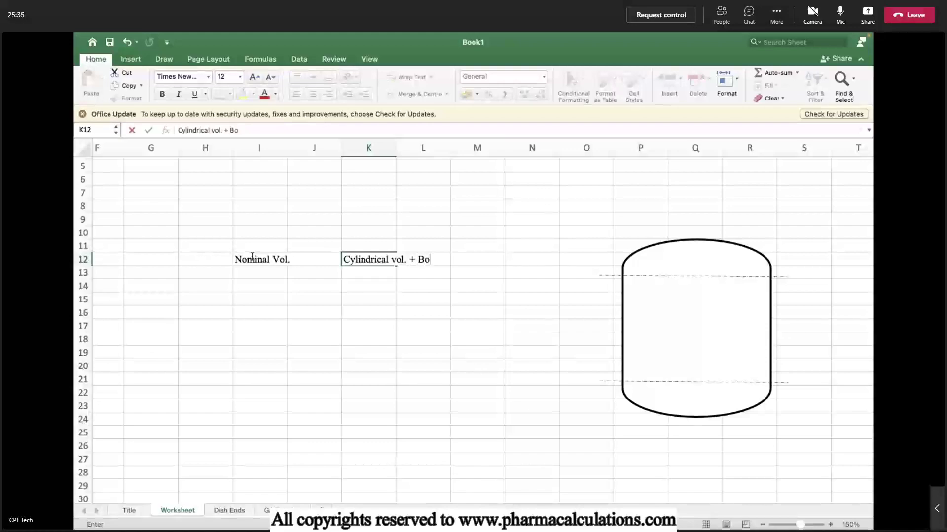
{"action": "type", "text": "ttom dish vol."}
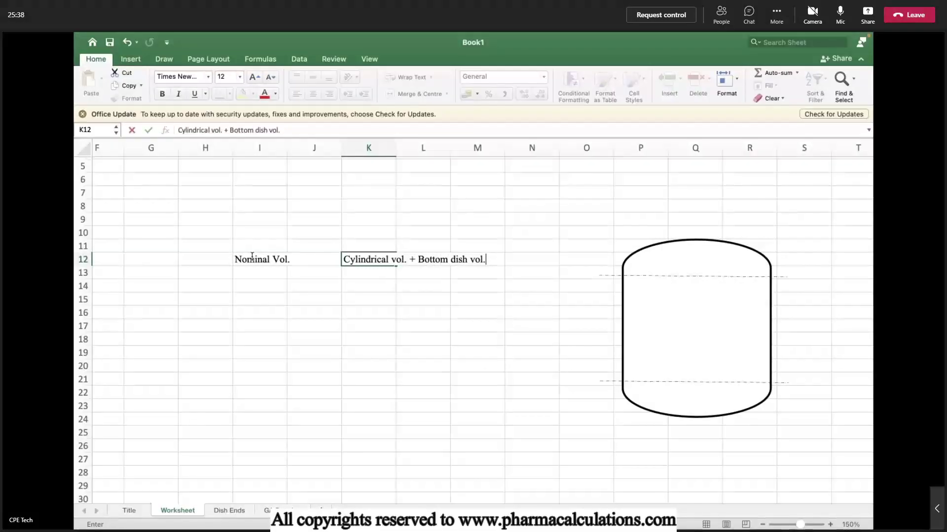
{"action": "key", "text": "Return"}
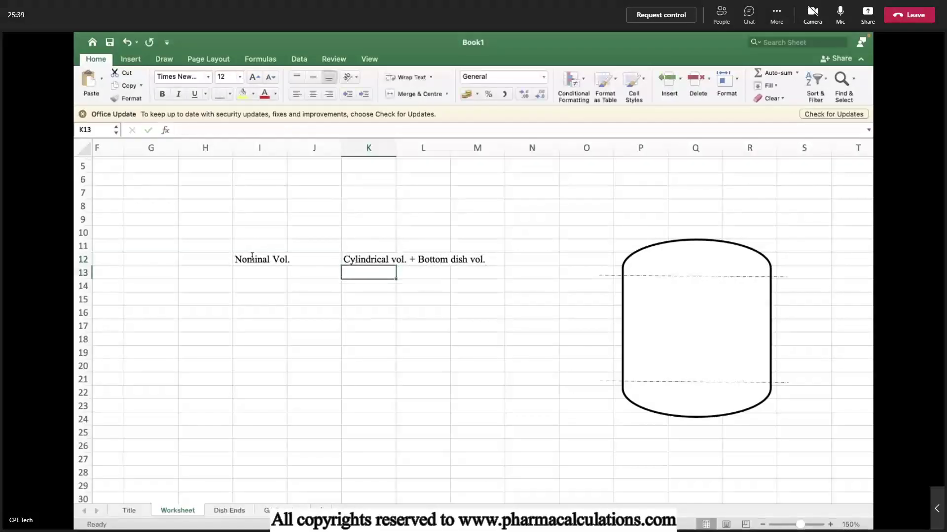
Step: Enter "Geometric vol." in I13 and its definition "Cylincrical vol. + Bottom dish vol. + Top dish vol." in K13
{"action": "key", "text": "Left"}
{"action": "key", "text": "Left"}
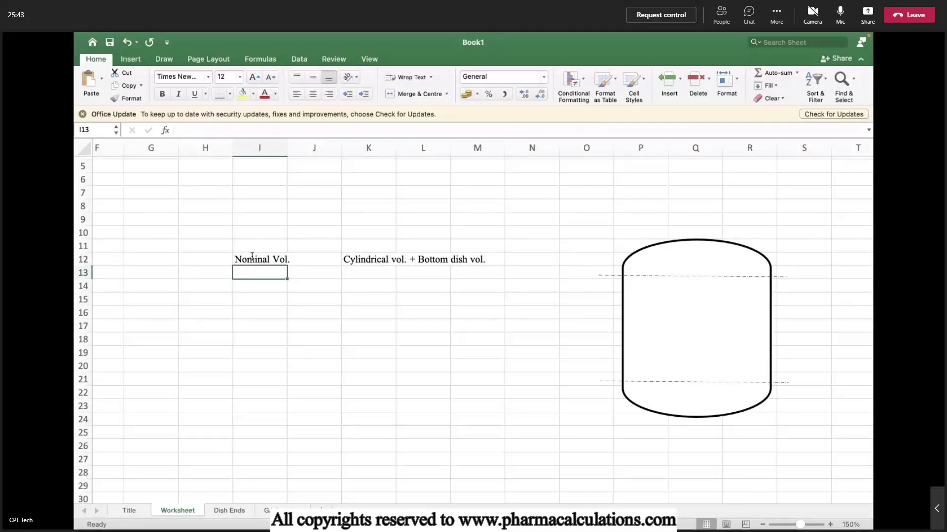
{"action": "type", "text": "Geometric"}
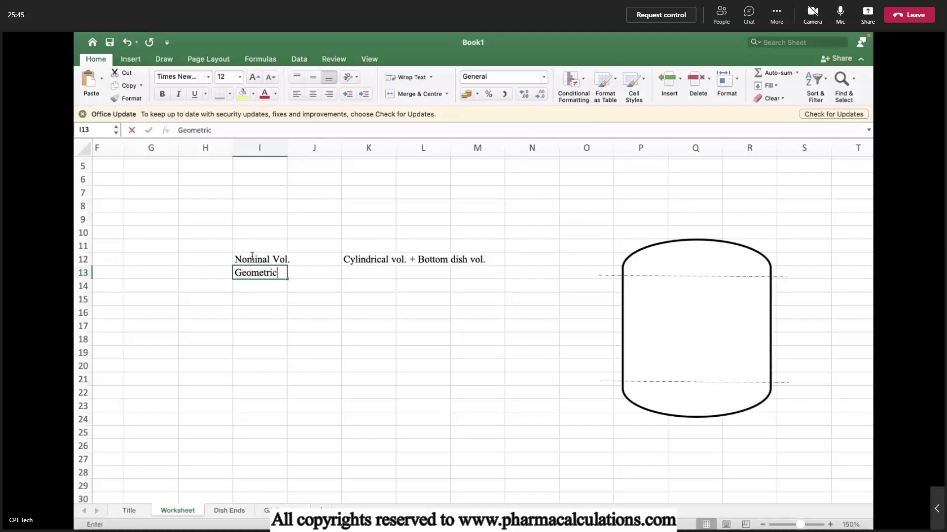
{"action": "type", "text": " vol."}
{"action": "key", "text": "Right"}
{"action": "key", "text": "Right"}
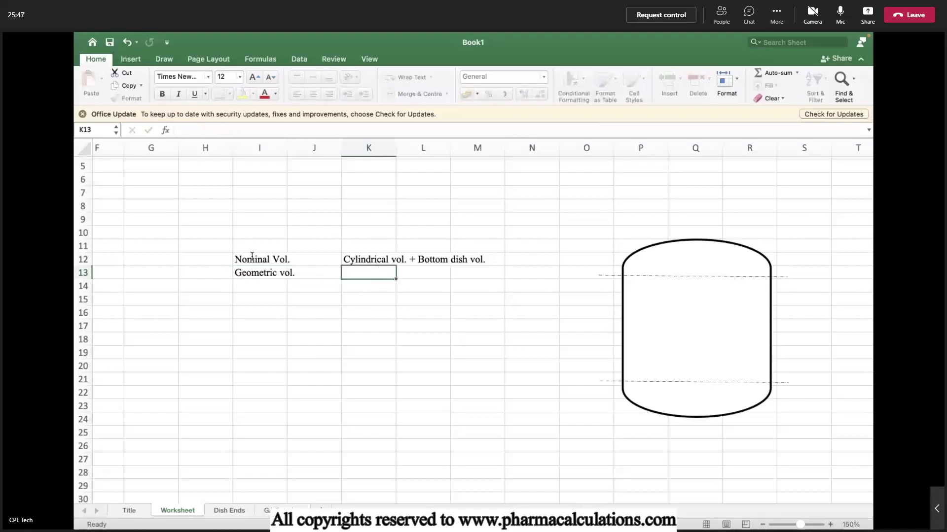
{"action": "type", "text": "Cylincri"}
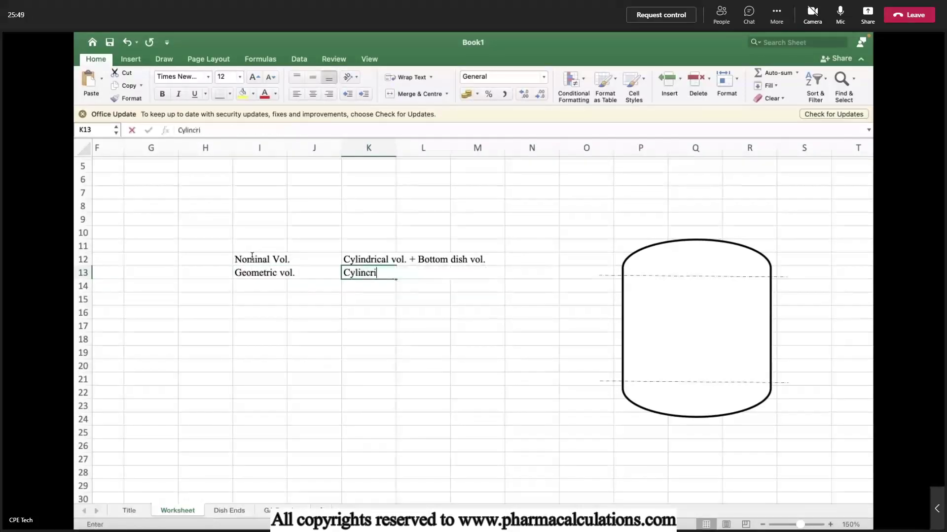
{"action": "type", "text": "cal vol. + "}
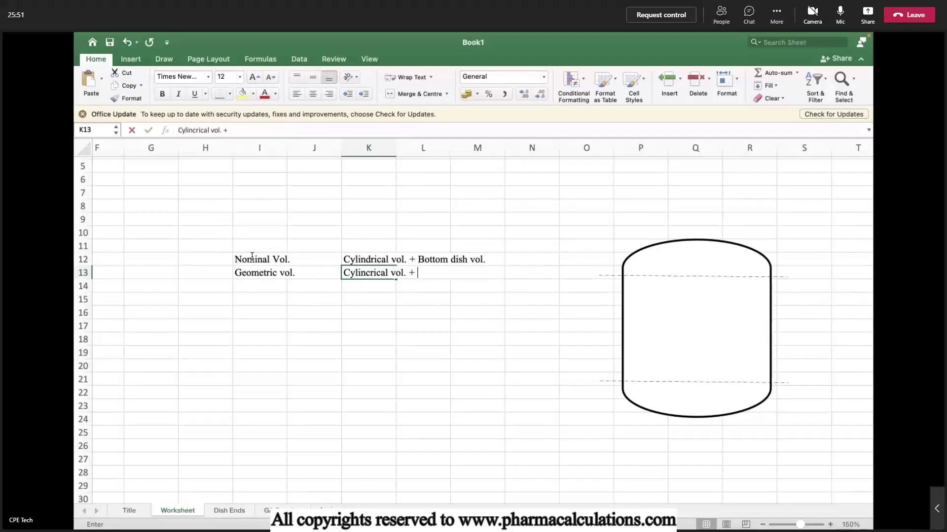
{"action": "type", "text": "Bottom dis"}
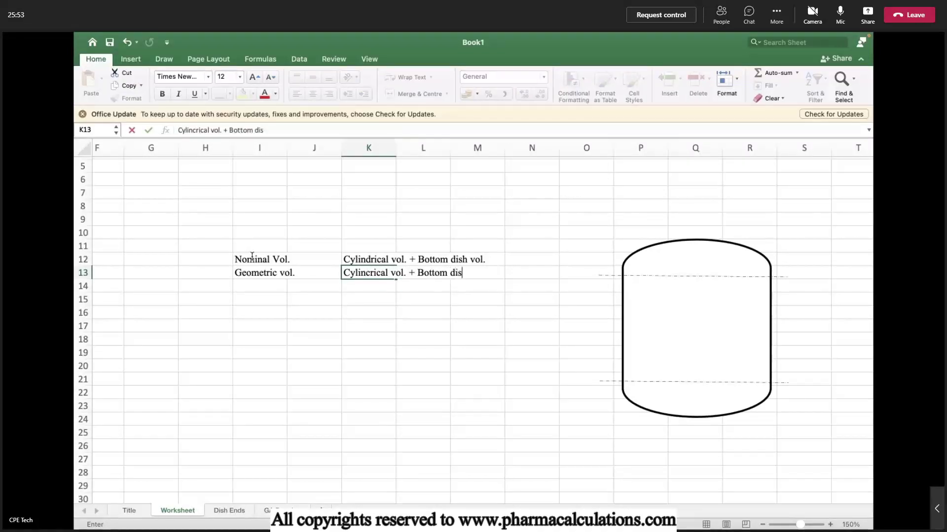
{"action": "type", "text": "h vol. + Top dish vol."}
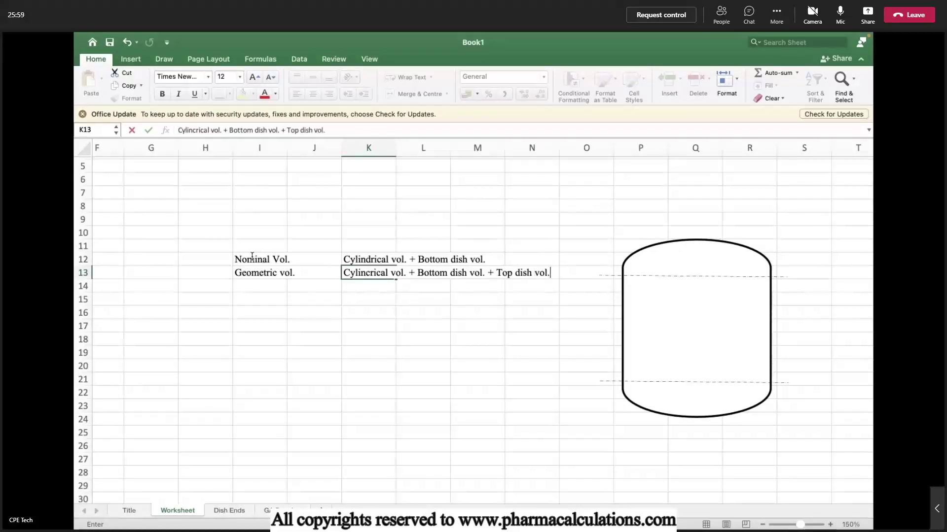
{"action": "key", "text": "Return"}
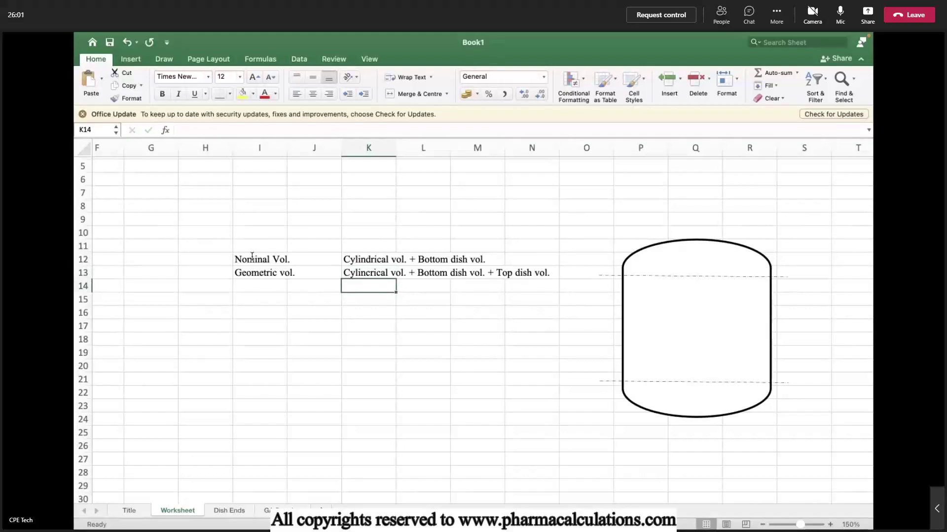
Step: Enter the label "Cylindrical vol." in cell I16
{"action": "key", "text": "Left"}
{"action": "key", "text": "Left"}
{"action": "key", "text": "Left"}
{"action": "key", "text": "Right"}
{"action": "key", "text": "Down"}
{"action": "key", "text": "Down"}
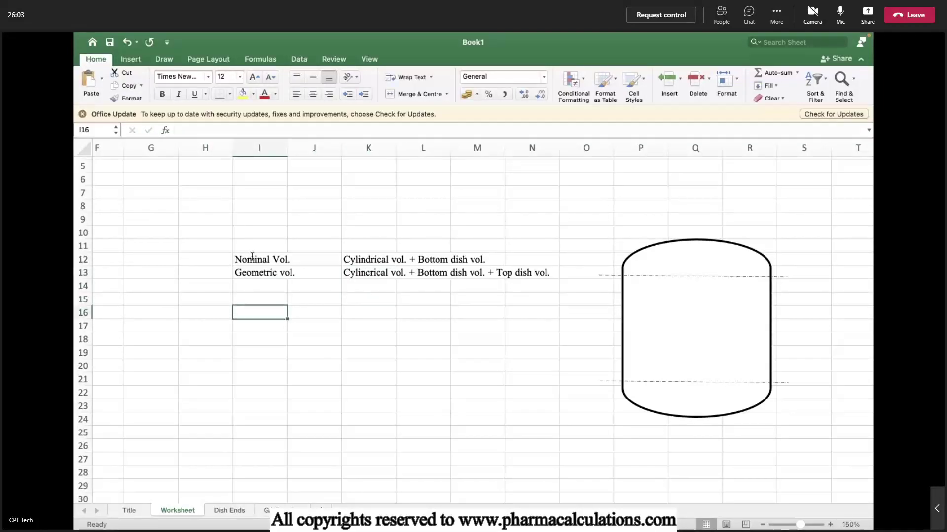
{"action": "type", "text": "Cylindrical vol."}
{"action": "key", "text": "Return"}
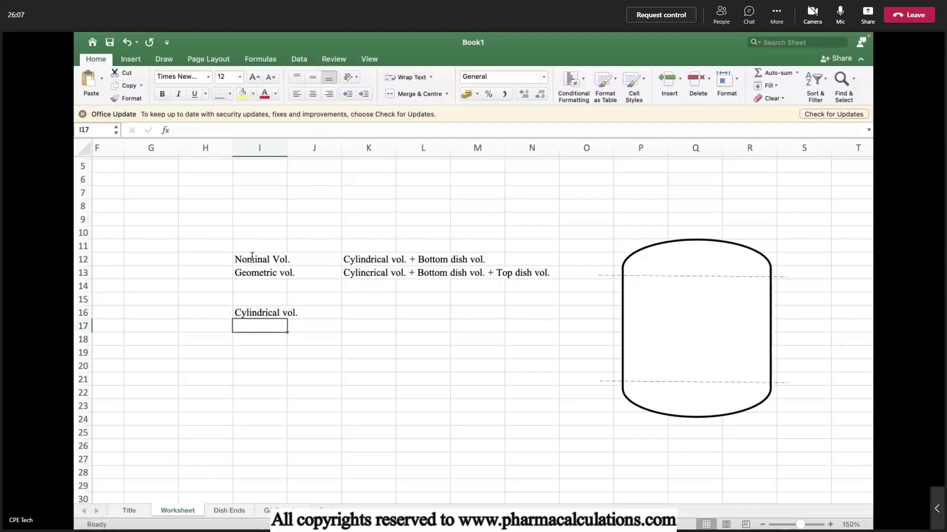
Step: Enter the cylindrical volume formula "pi x d^2 x l/4" as text in cell K16
{"action": "key", "text": "Up"}
{"action": "key", "text": "Right"}
{"action": "key", "text": "Right"}
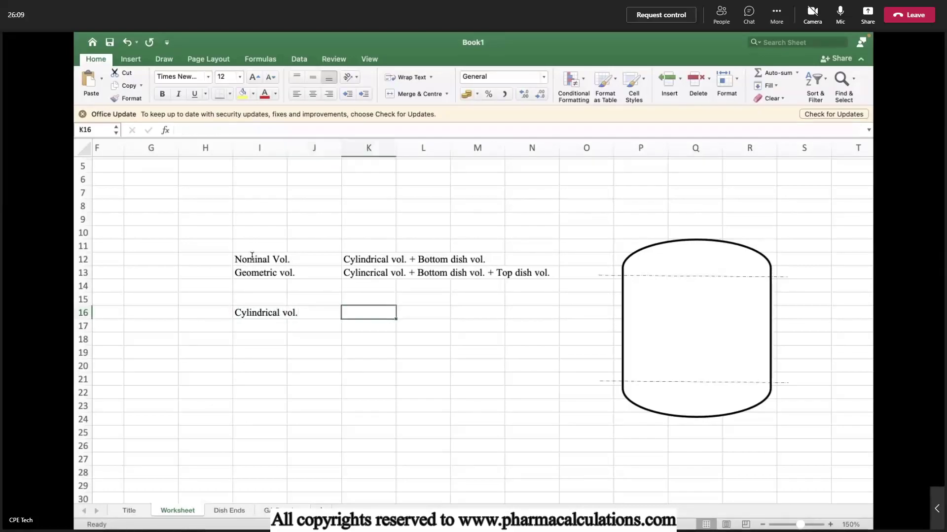
{"action": "type", "text": "pi "}
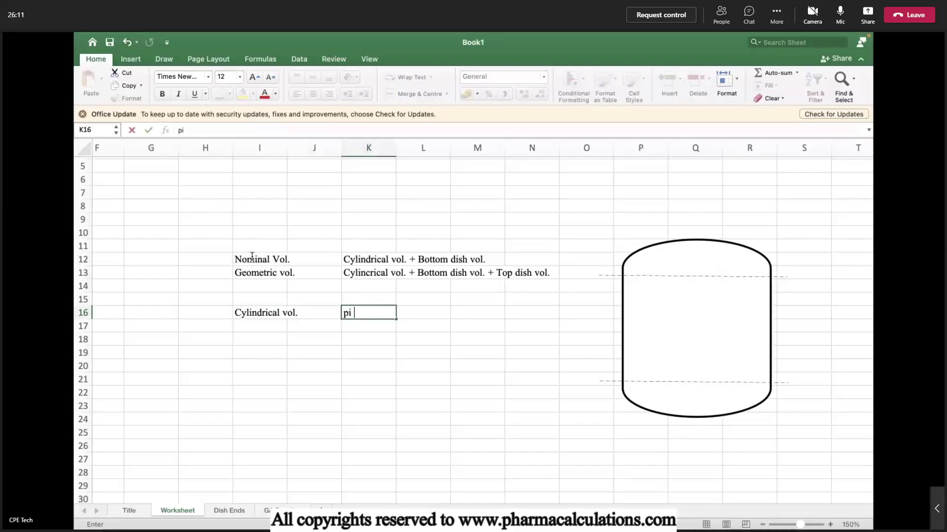
{"action": "type", "text": "x d^2 x"}
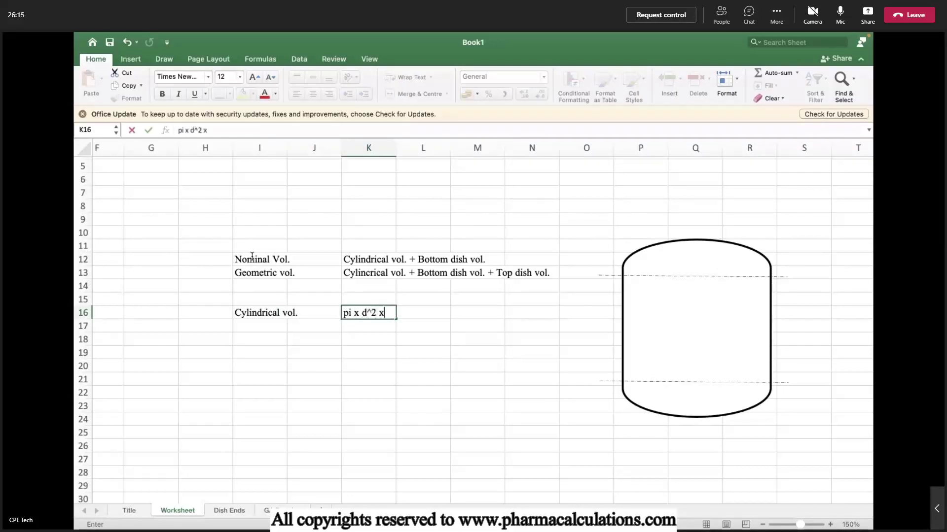
{"action": "type", "text": " 1"}
{"action": "type", "text": "/4"}
{"action": "key", "text": "Return"}
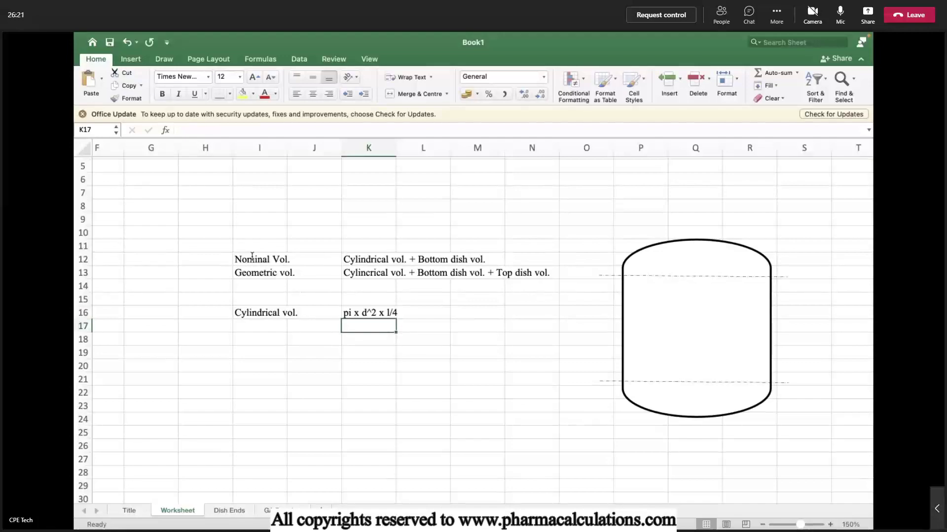
Step: Enter the label "Bottom dish" in cell I17, directly below "Cylindrical vol."
{"action": "key", "text": "Up"}
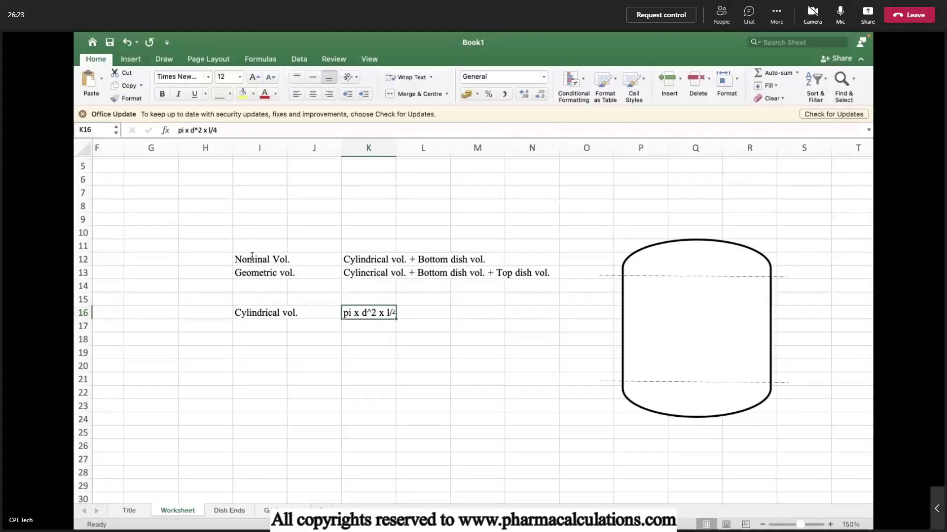
{"action": "key", "text": "Left"}
{"action": "key", "text": "Left"}
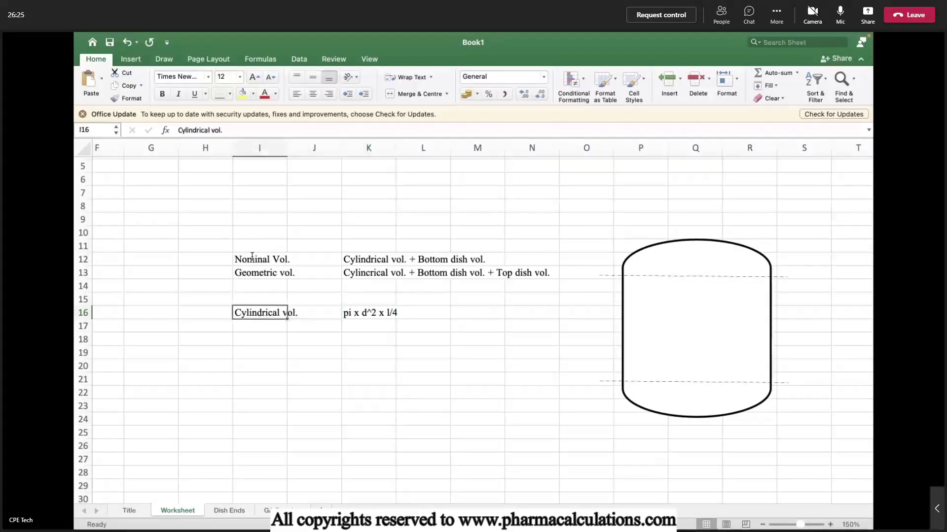
{"action": "key", "text": "Down"}
{"action": "key", "text": "Down"}
{"action": "key", "text": "Up"}
{"action": "type", "text": "B"}
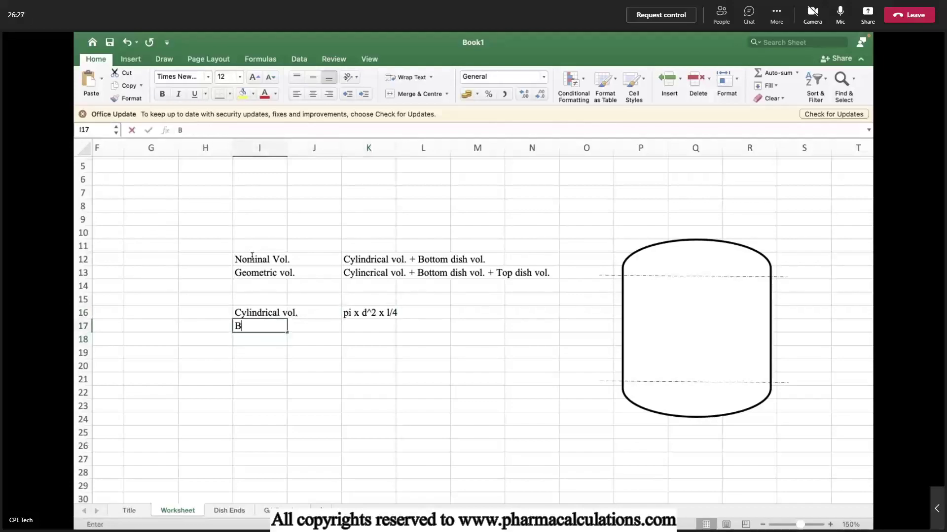
{"action": "type", "text": "ottom dish"}
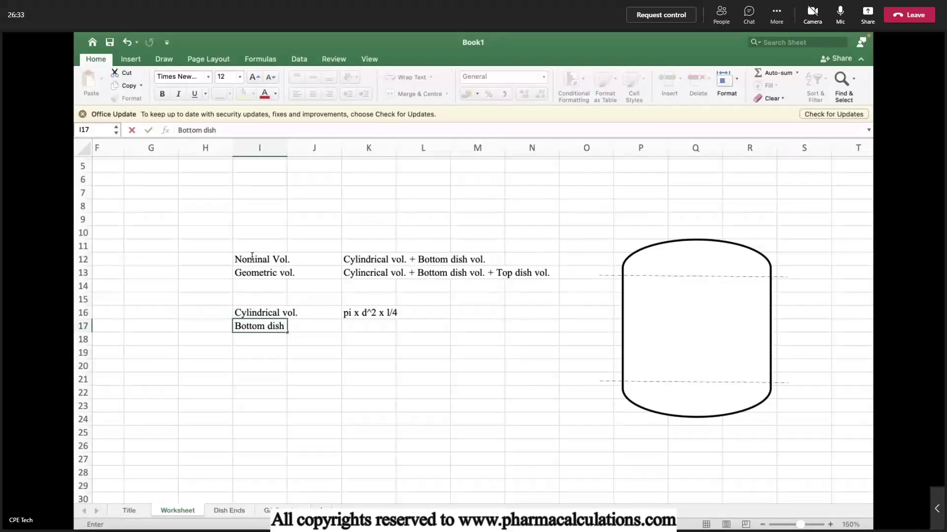
{"action": "key", "text": "Return"}
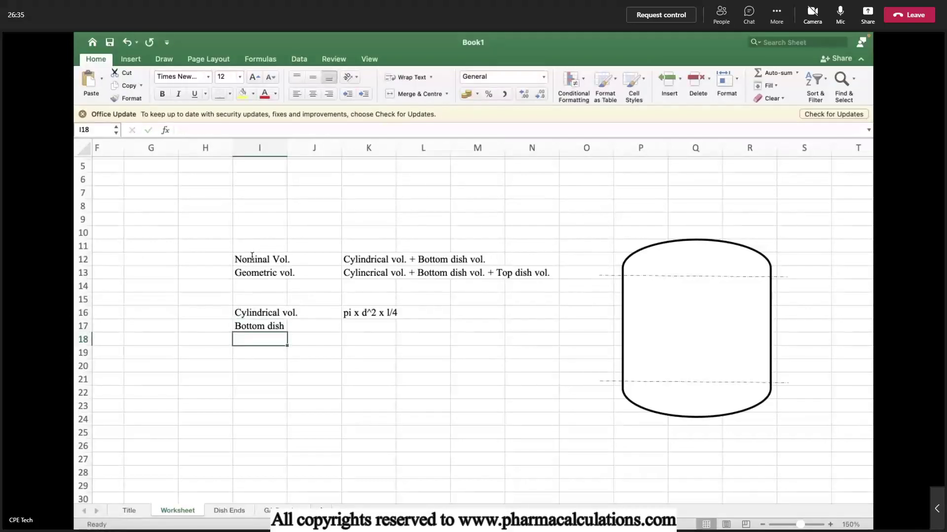
Step: List the dish types "Semi elliptical" in I19 and "Torispherical" in I20, leaving row 18 blank
{"action": "key", "text": "Return"}
{"action": "type", "text": "Sem"}
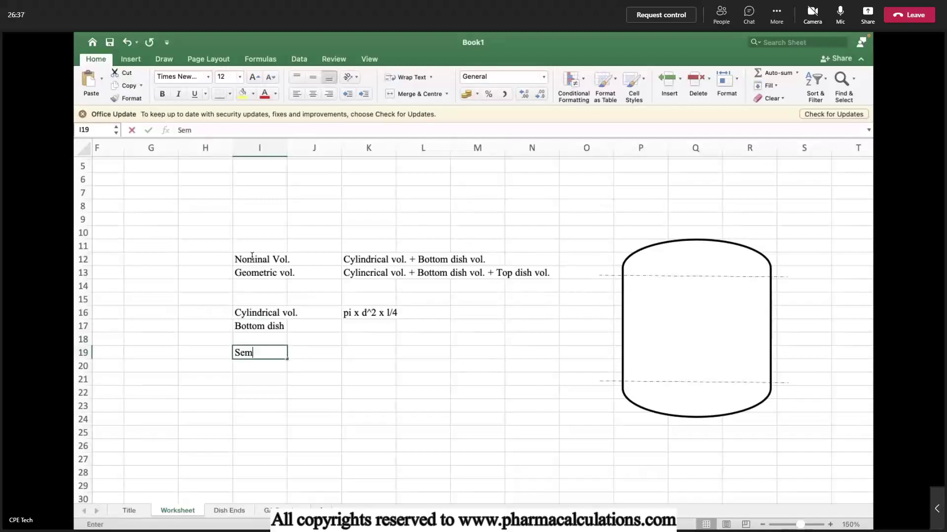
{"action": "type", "text": "i ellip"}
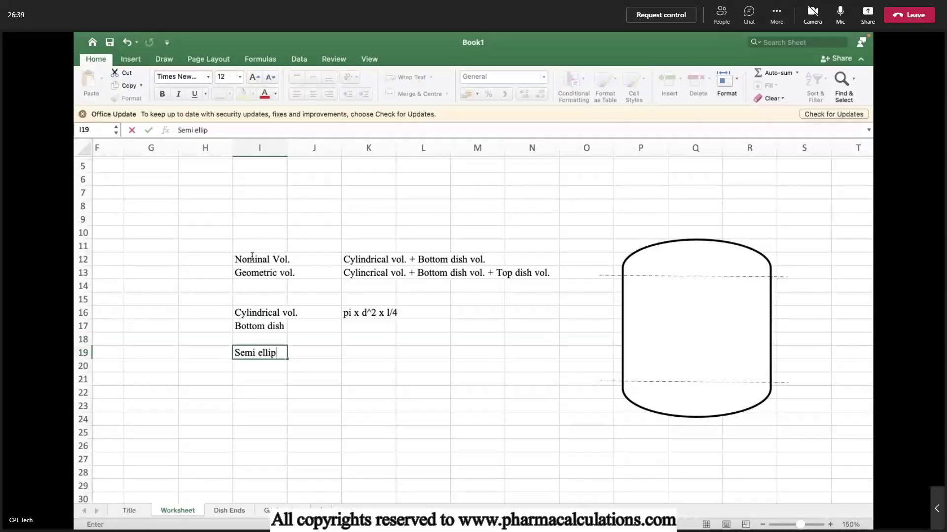
{"action": "type", "text": "tical"}
{"action": "key", "text": "Return"}
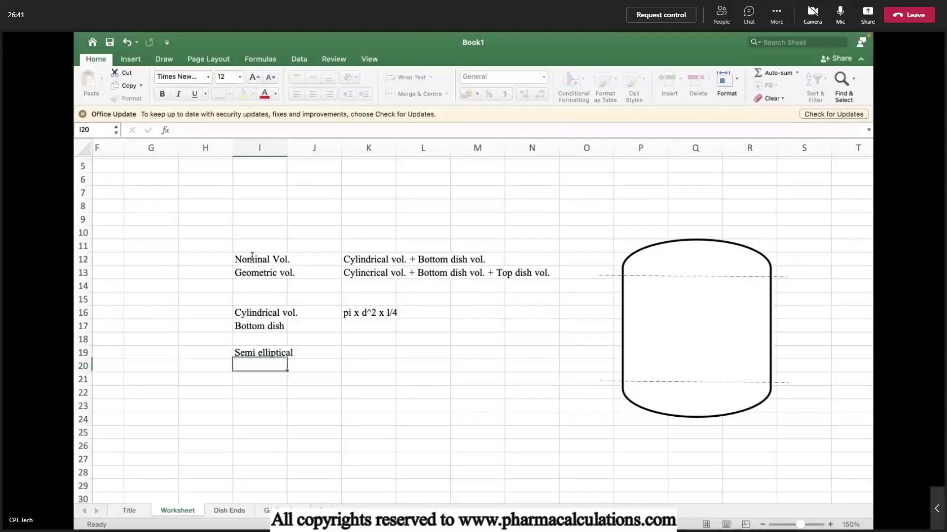
{"action": "type", "text": "Torisphe"}
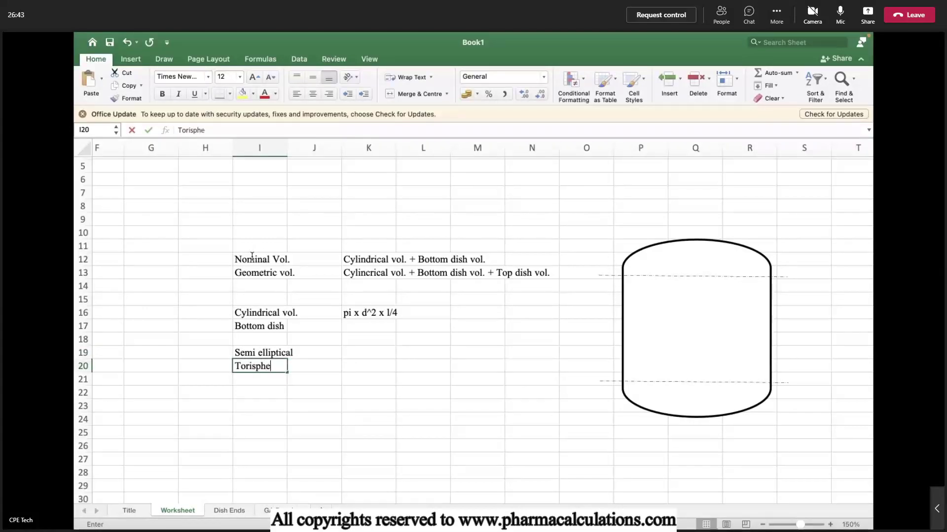
{"action": "type", "text": "rical"}
{"action": "key", "text": "Return"}
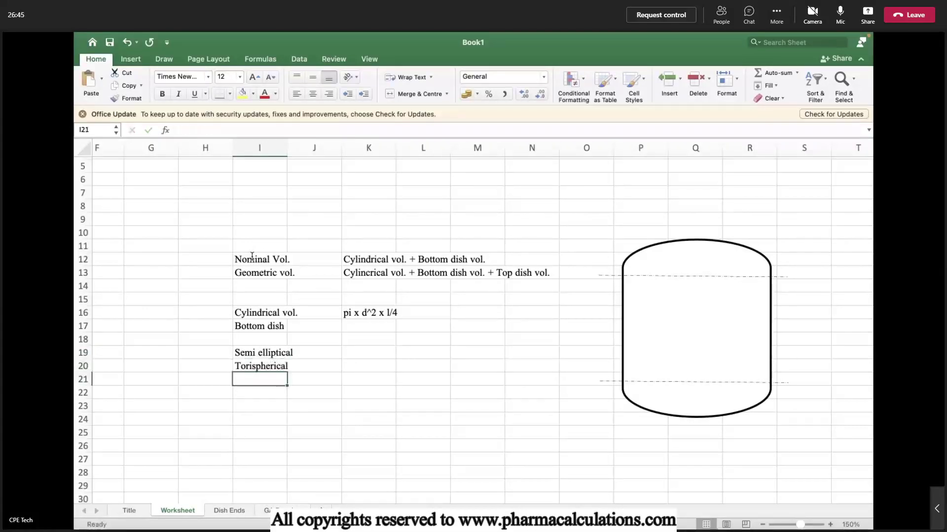
Step: Continue the dish type list with "Conical" in I21 and "Hemispherical" in I22
{"action": "type", "text": "Conica"}
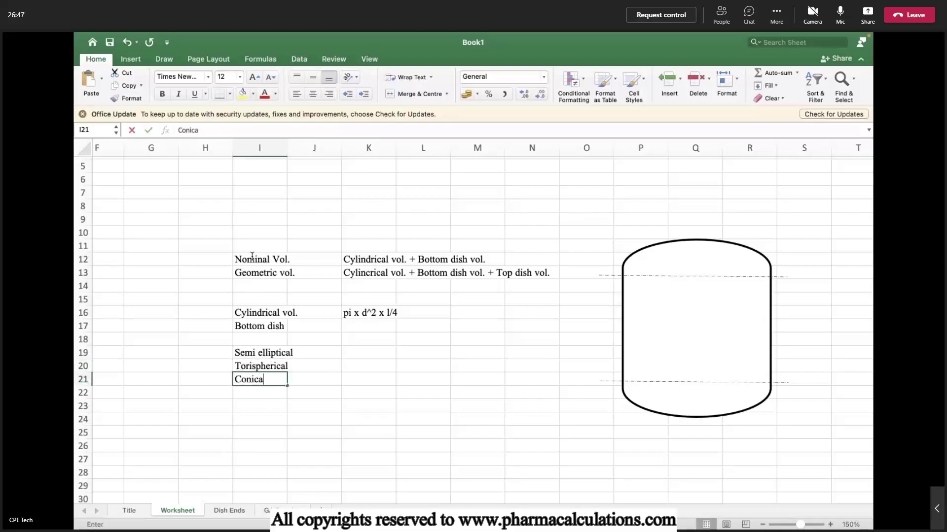
{"action": "type", "text": "l"}
{"action": "key", "text": "Return"}
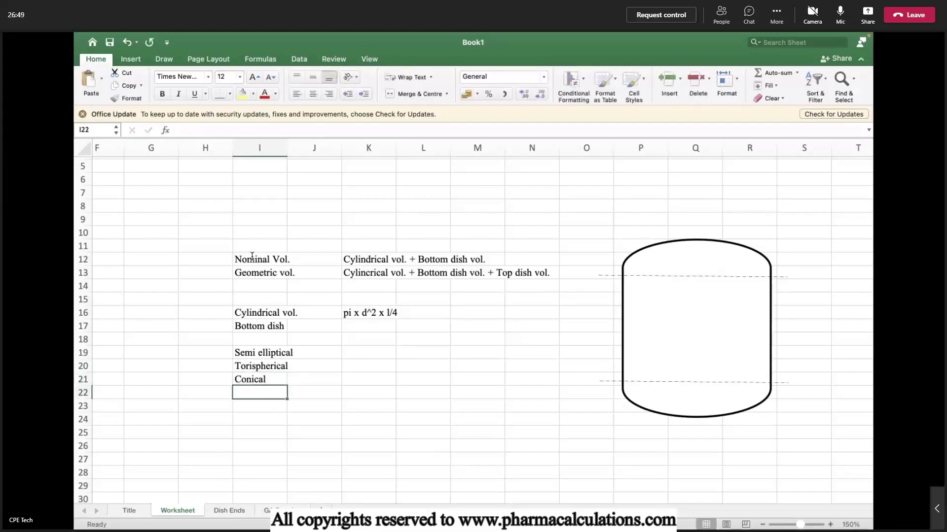
{"action": "type", "text": "Hi"}
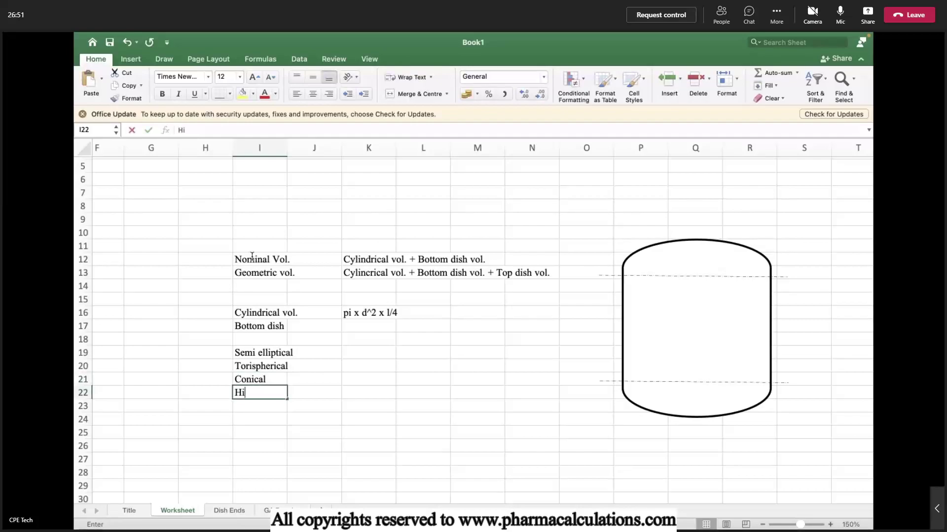
{"action": "type", "text": "mis"}
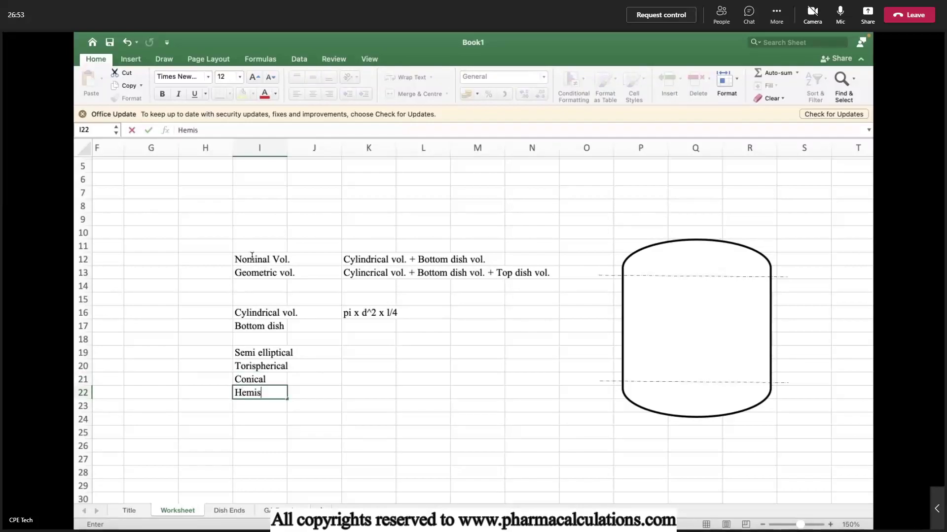
{"action": "type", "text": "pherical"}
{"action": "key", "text": "Return"}
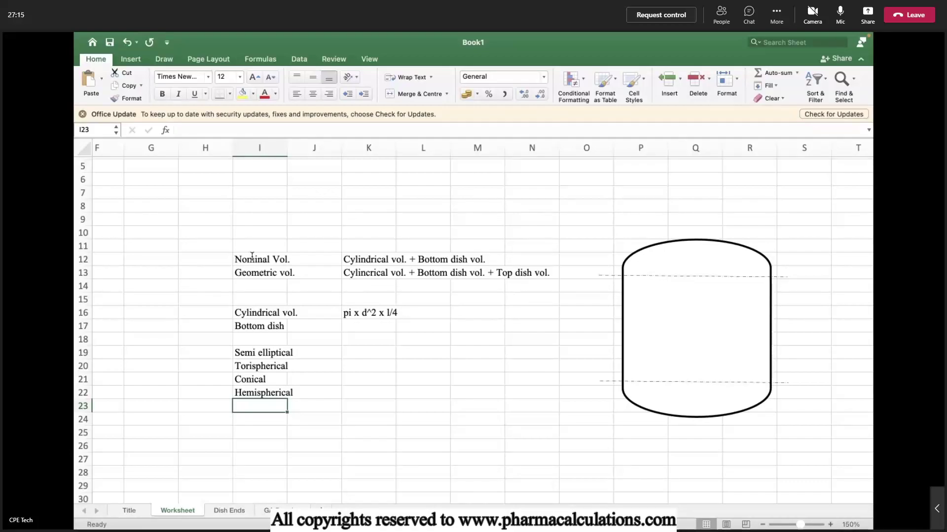
Step: Paste the copied "Dished Head" picture into the Dish Ends sheet and position its upper corner at about cell F10
{"action": "left_click", "coordinate": [362, 336]}
{"action": "left_click", "coordinate": [232, 511]}
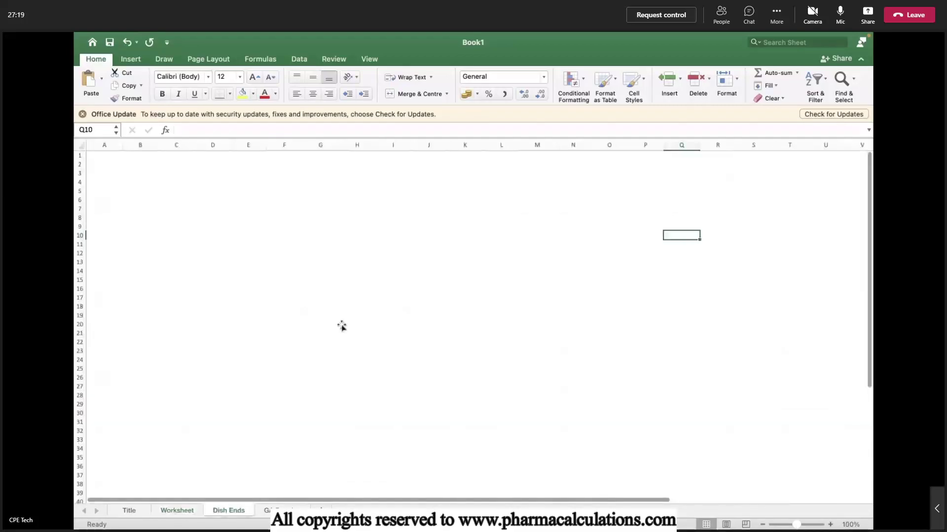
{"action": "key", "text": "super+v"}
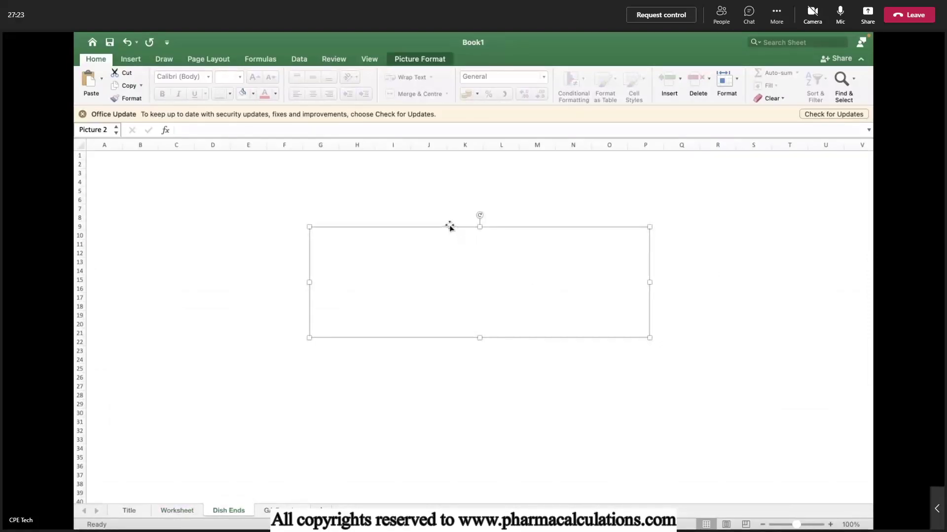
{"action": "left_click_drag", "start_coordinate": [449, 229], "coordinate": [414, 235]}
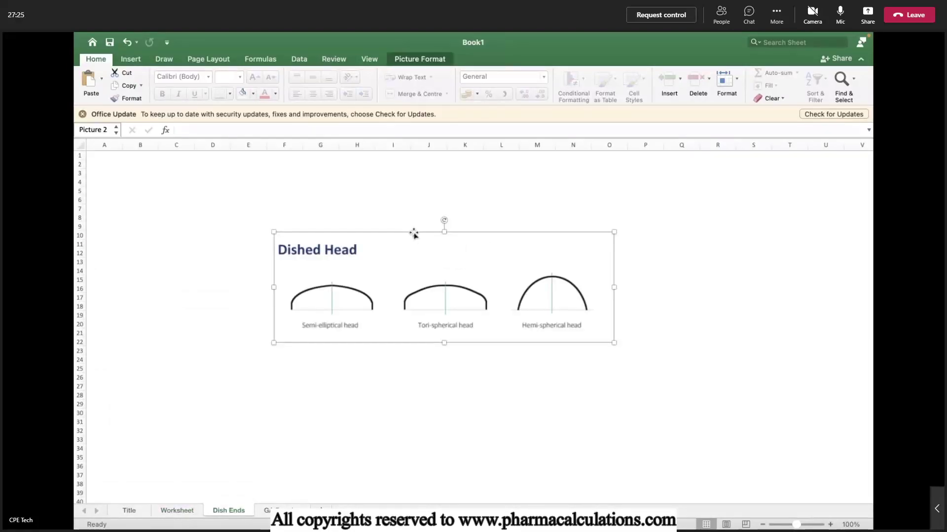
{"action": "left_click", "coordinate": [187, 374]}
Step: Insert a 1" by 1" block arc on the Dish Ends sheet at about I24, below the dished head picture
{"action": "scroll", "coordinate": [302, 304], "scroll_direction": "right", "scroll_amount": 2}
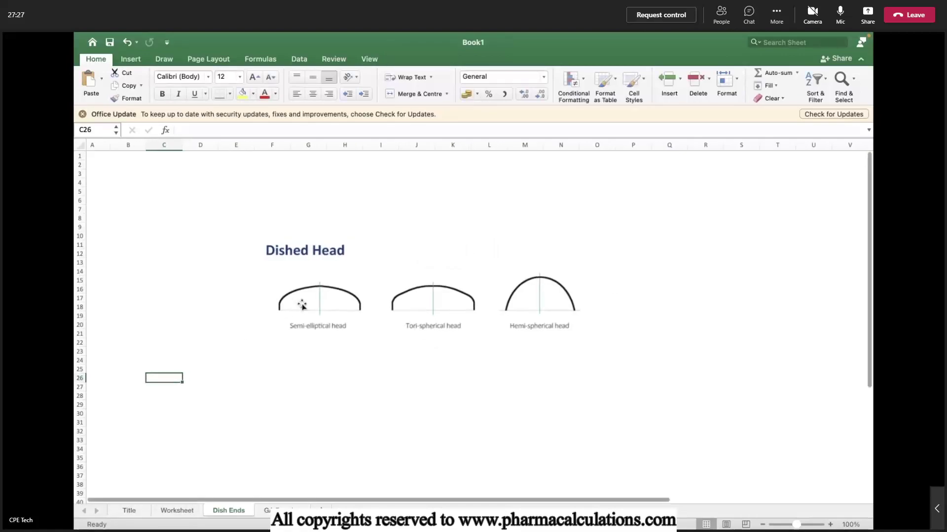
{"action": "scroll", "coordinate": [301, 304], "scroll_direction": "up", "scroll_amount": 5}
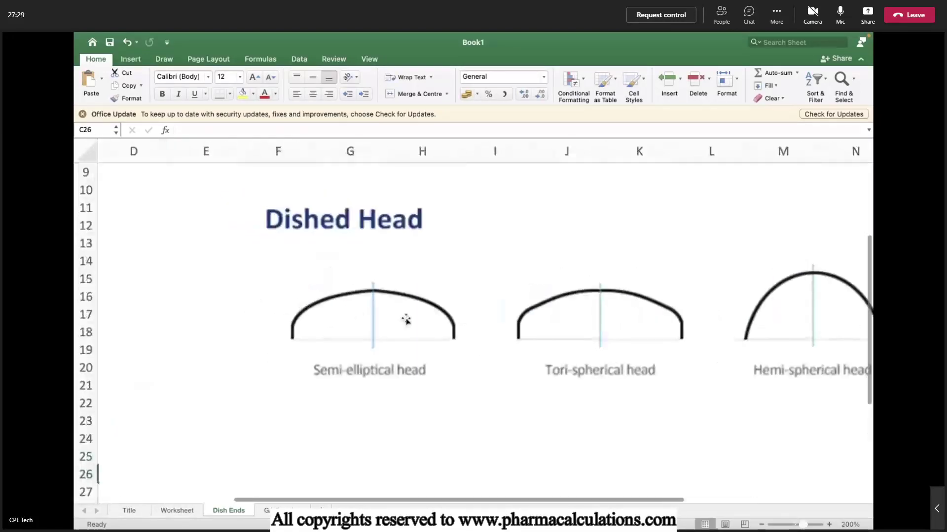
{"action": "scroll", "coordinate": [511, 311], "scroll_direction": "right", "scroll_amount": 2}
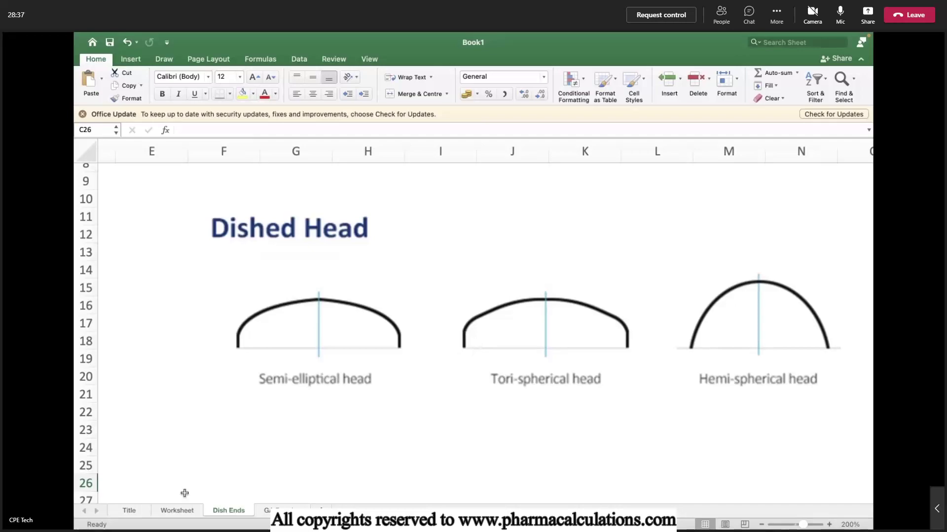
{"action": "scroll", "coordinate": [274, 450], "scroll_direction": "down", "scroll_amount": 5}
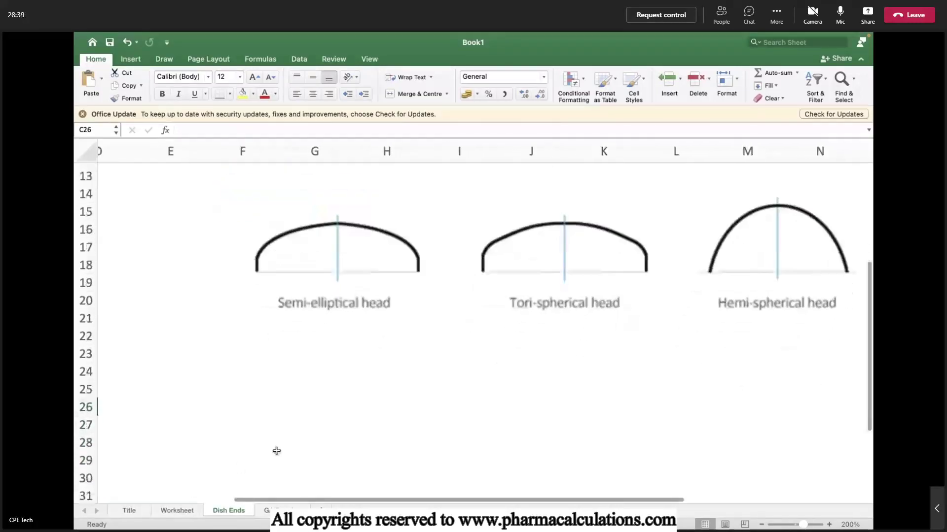
{"action": "left_click", "coordinate": [327, 389]}
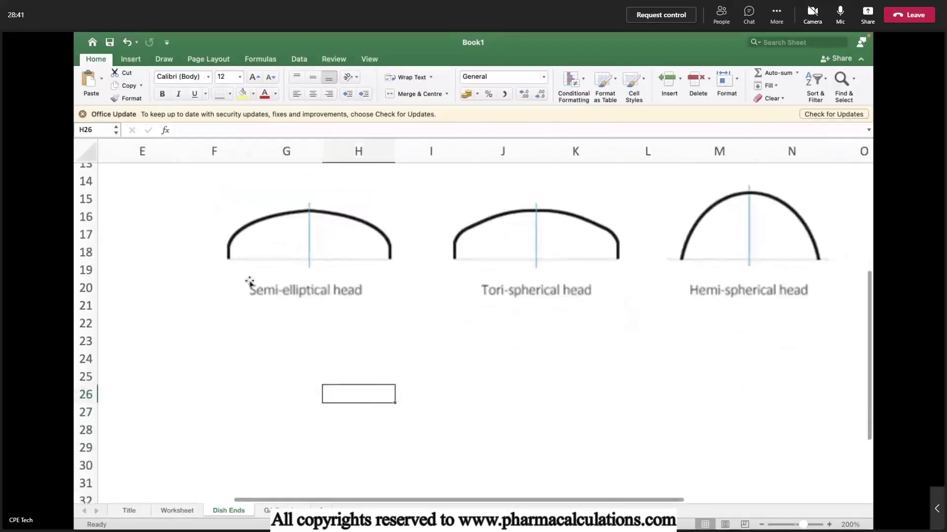
{"action": "left_click", "coordinate": [136, 60]}
{"action": "left_click", "coordinate": [226, 79]}
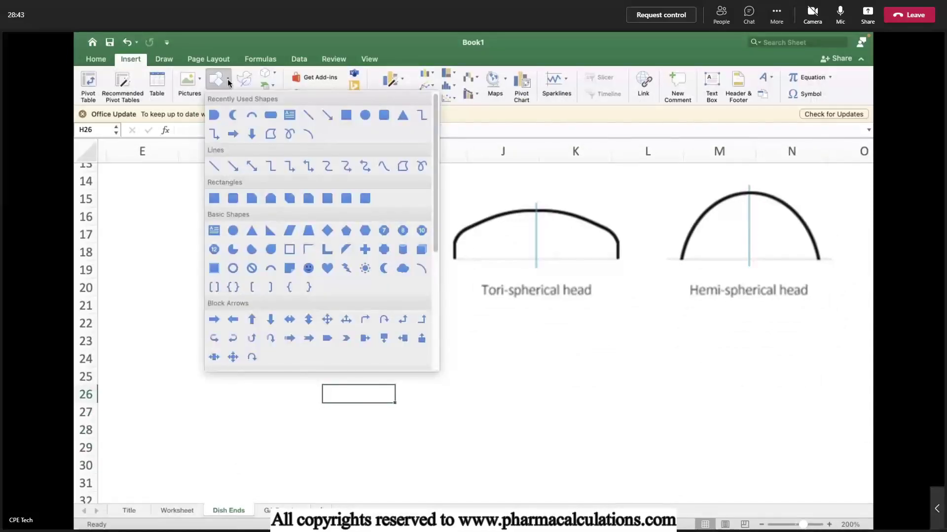
{"action": "left_click", "coordinate": [270, 268]}
{"action": "left_click", "coordinate": [433, 359]}
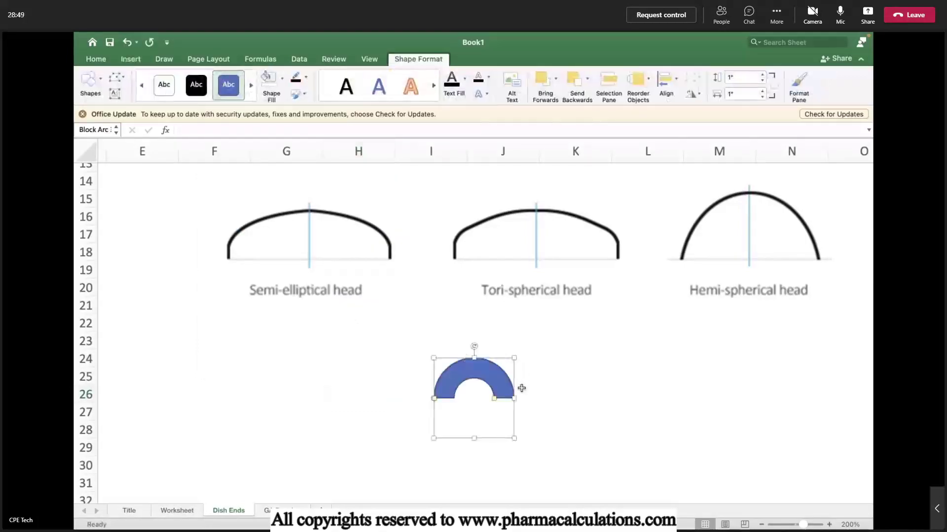
Step: Widen the block arc to 3.25" and thin its band to a narrow curve with both ends level
{"action": "left_click_drag", "start_coordinate": [514, 398], "coordinate": [695, 389]}
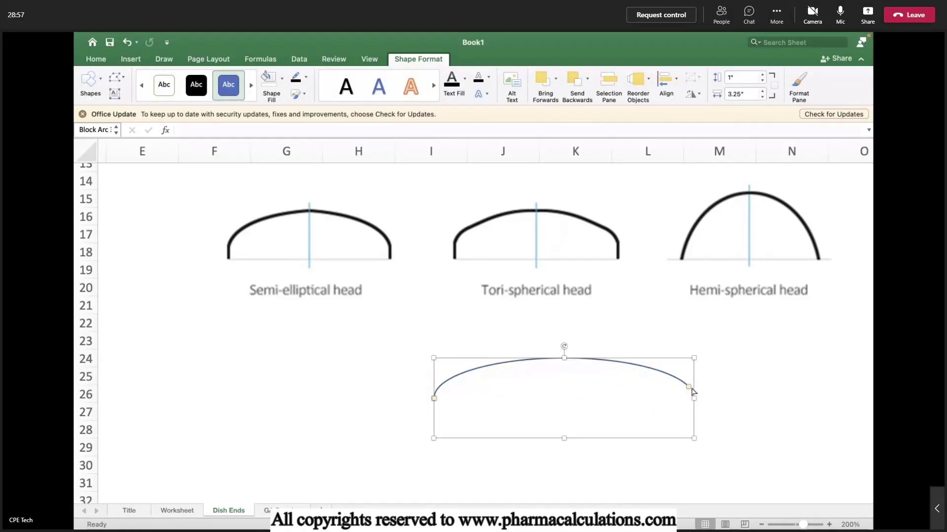
{"action": "key", "text": "super+z"}
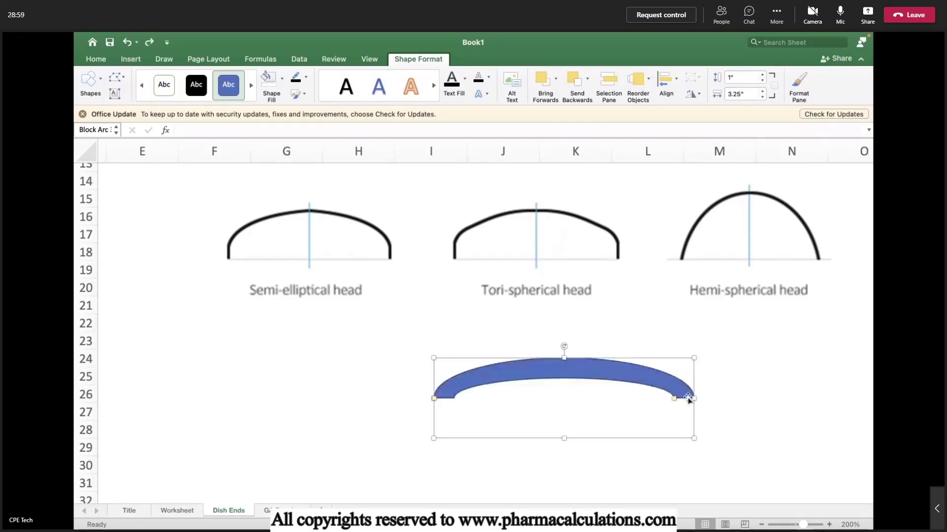
{"action": "left_click_drag", "start_coordinate": [674, 399], "coordinate": [694, 400]}
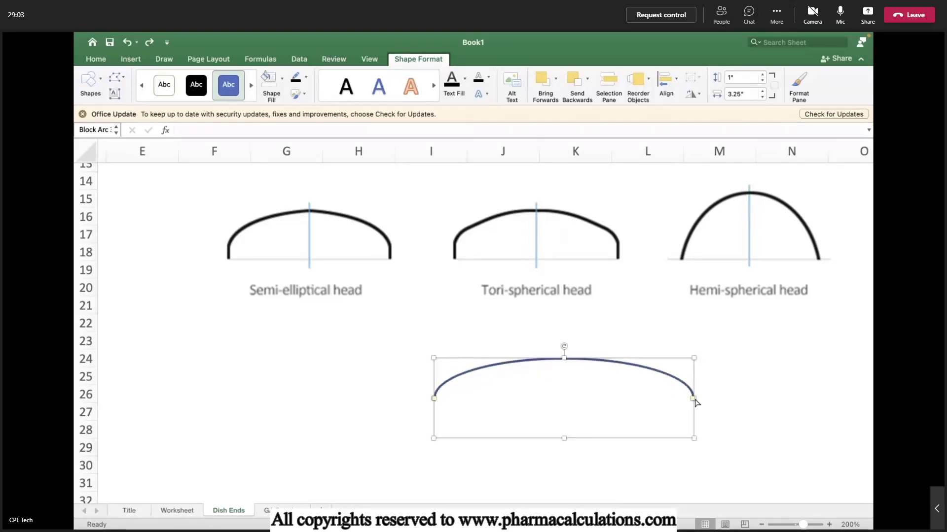
Step: Set both the fill and the outline of the thin block arc to black and deselect it
{"action": "left_click", "coordinate": [283, 80]}
{"action": "left_click", "coordinate": [278, 149]}
{"action": "left_click", "coordinate": [306, 77]}
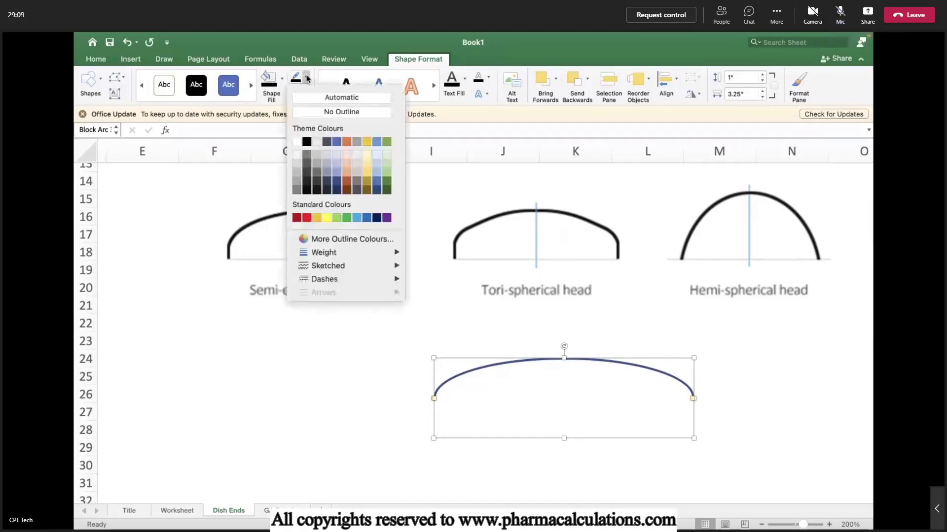
{"action": "left_click", "coordinate": [306, 142]}
{"action": "left_click", "coordinate": [767, 407]}
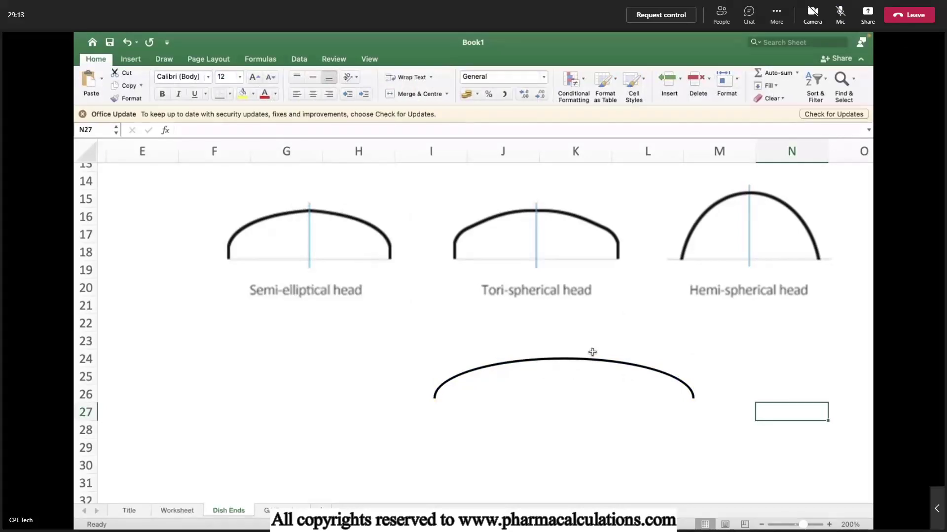
Step: Draw a vertical straight line about 0.91" long across the black arc at column J, and duplicate it
{"action": "left_click", "coordinate": [129, 59]}
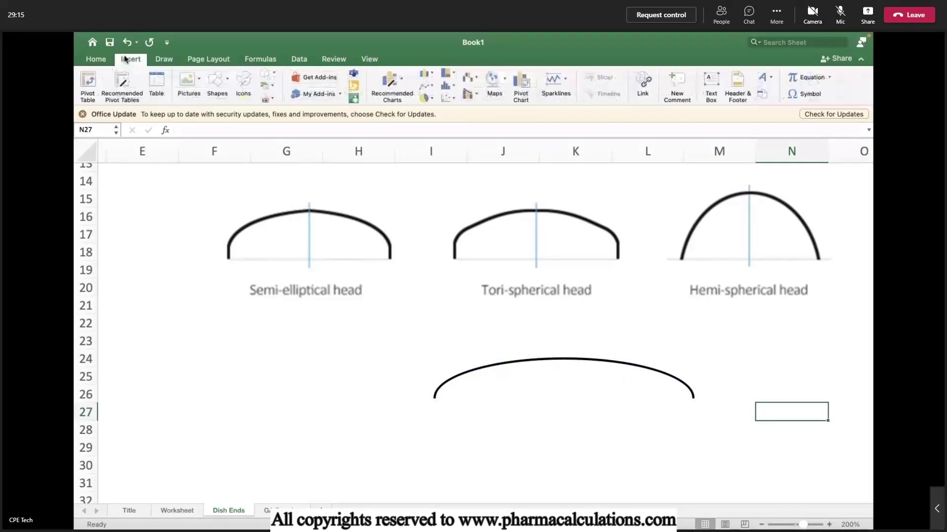
{"action": "left_click", "coordinate": [228, 78]}
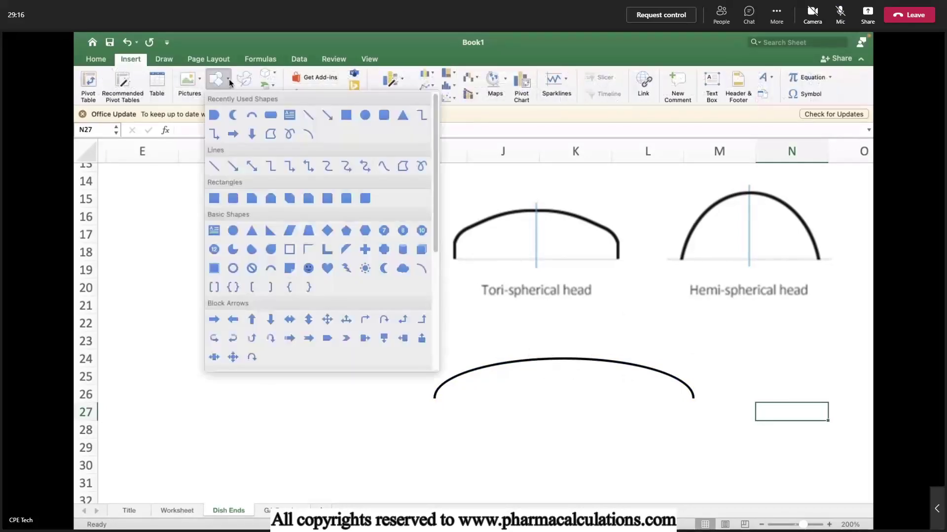
{"action": "left_click", "coordinate": [308, 115]}
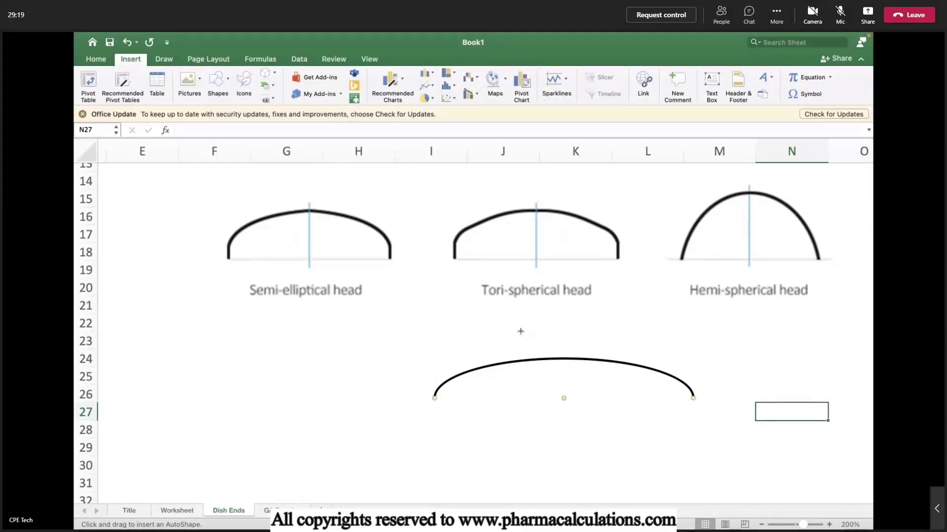
{"action": "left_click_drag", "start_coordinate": [520, 332], "coordinate": [520, 404]}
{"action": "key", "text": "super+d"}
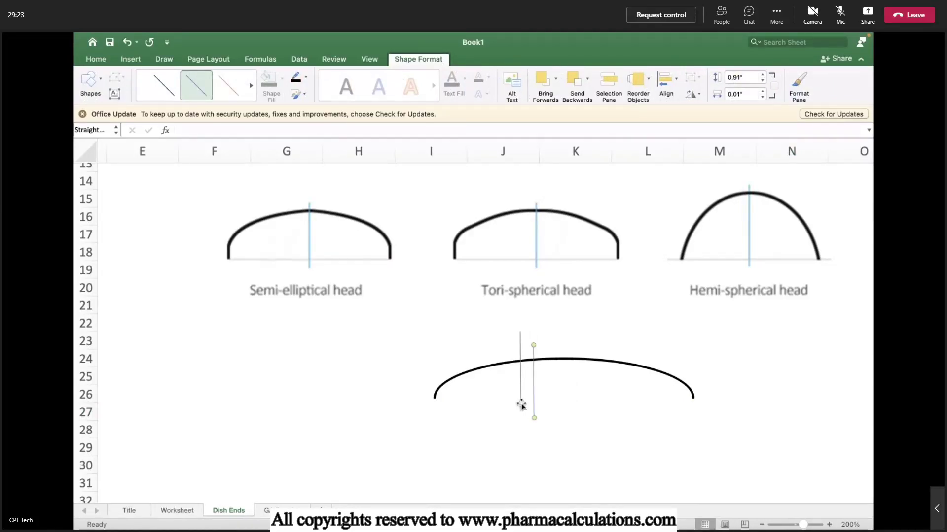
Step: Align the duplicated line level with the original across the arc at column K, and nudge the original slightly left so both sit symmetrically
{"action": "key", "text": "Up"}
{"action": "key", "text": "Right"}
{"action": "key", "text": "Right"}
{"action": "key", "text": "Right"}
{"action": "key", "text": "Right"}
{"action": "key", "text": "Right"}
{"action": "key", "text": "Right"}
{"action": "key", "text": "Right"}
{"action": "key", "text": "Right"}
{"action": "key", "text": "Right"}
{"action": "key", "text": "Right"}
{"action": "key", "text": "Right"}
{"action": "key", "text": "Right"}
{"action": "key", "text": "Right"}
{"action": "key", "text": "Right"}
{"action": "key", "text": "Right"}
{"action": "key", "text": "Right"}
{"action": "key", "text": "Right"}
{"action": "key", "text": "Right"}
{"action": "key", "text": "Right"}
{"action": "key", "text": "Right"}
{"action": "key", "text": "Right"}
{"action": "key", "text": "Right"}
{"action": "key", "text": "Right"}
{"action": "key", "text": "Right"}
{"action": "key", "text": "Right"}
{"action": "key", "text": "Right"}
{"action": "key", "text": "Right"}
{"action": "key", "text": "Right"}
{"action": "key", "text": "Right"}
{"action": "key", "text": "Right"}
{"action": "key", "text": "Right"}
{"action": "key", "text": "Right"}
{"action": "key", "text": "Right"}
{"action": "key", "text": "Right"}
{"action": "key", "text": "Right"}
{"action": "key", "text": "Right"}
{"action": "key", "text": "Right"}
{"action": "key", "text": "Right"}
{"action": "key", "text": "Right"}
{"action": "key", "text": "Right"}
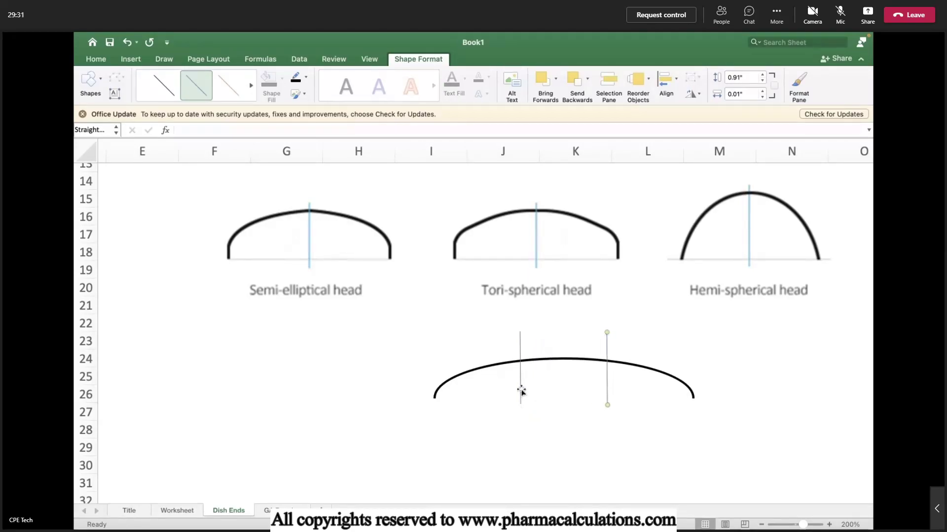
{"action": "left_click", "coordinate": [520, 368]}
{"action": "key", "text": "Left"}
{"action": "key", "text": "Left"}
{"action": "key", "text": "Left"}
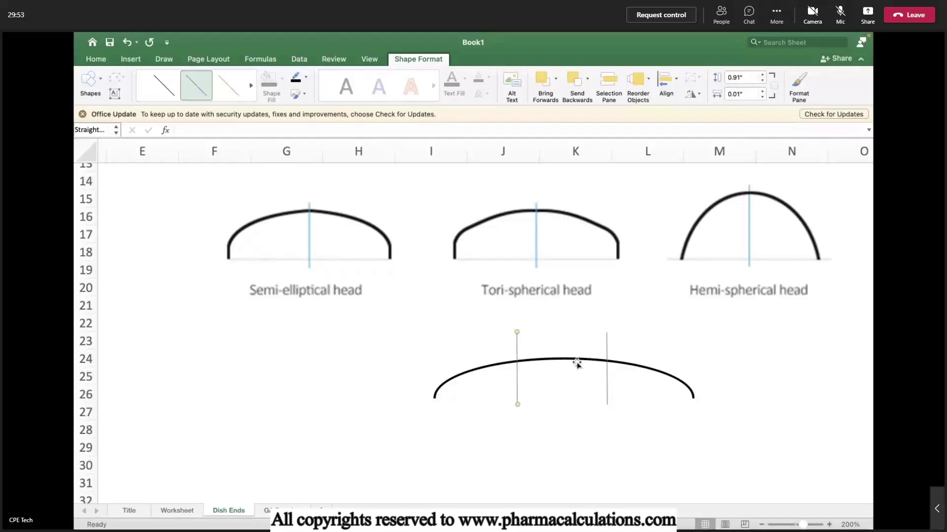
Step: Draw an arrow from about K31 up to where the vertical line in column J crosses the arc, and enter R in K29
{"action": "scroll", "coordinate": [576, 364], "scroll_direction": "down", "scroll_amount": 1}
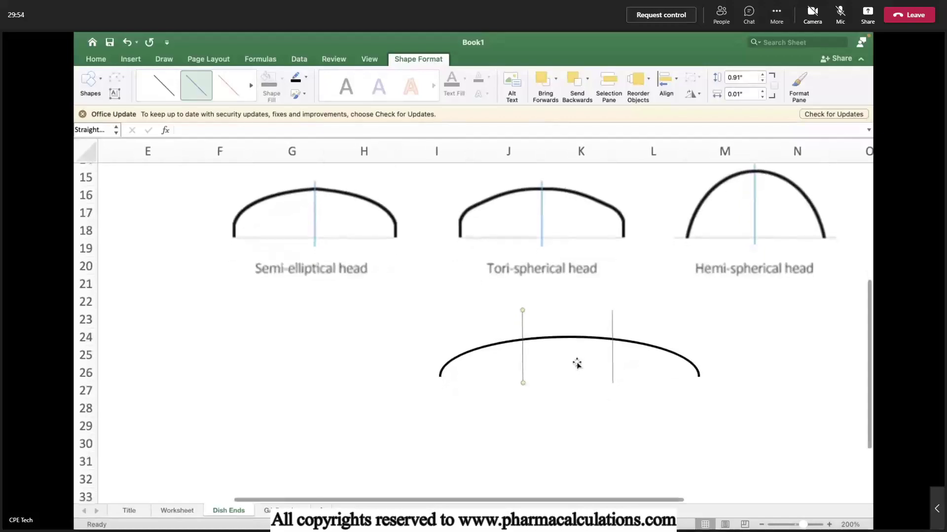
{"action": "left_click", "coordinate": [124, 61]}
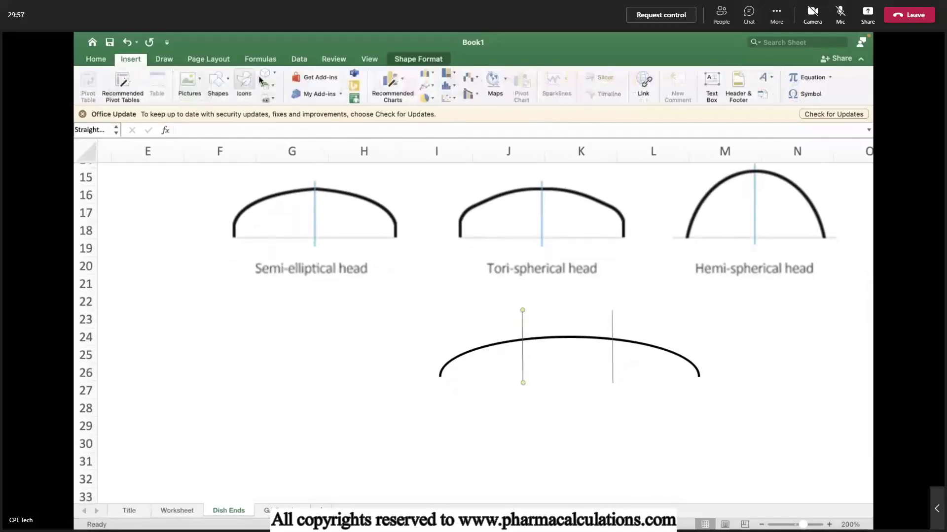
{"action": "left_click", "coordinate": [227, 79]}
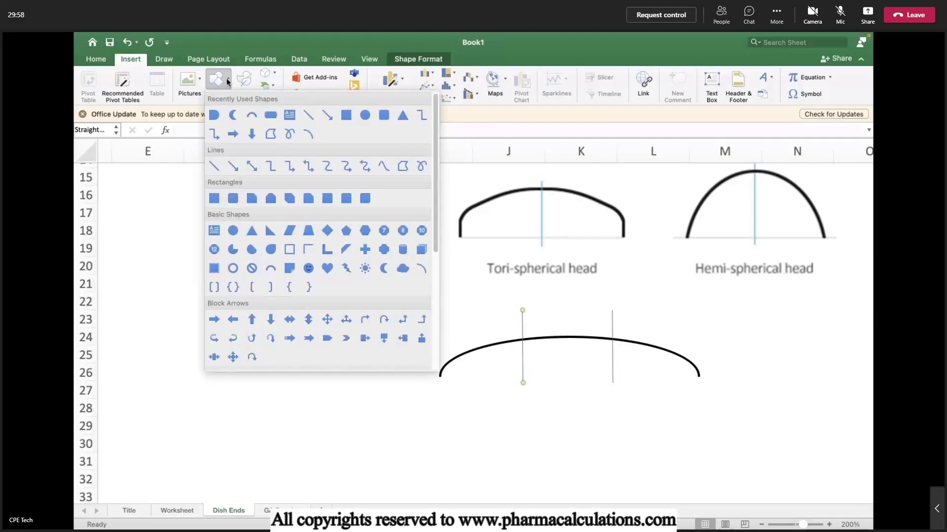
{"action": "left_click", "coordinate": [324, 113]}
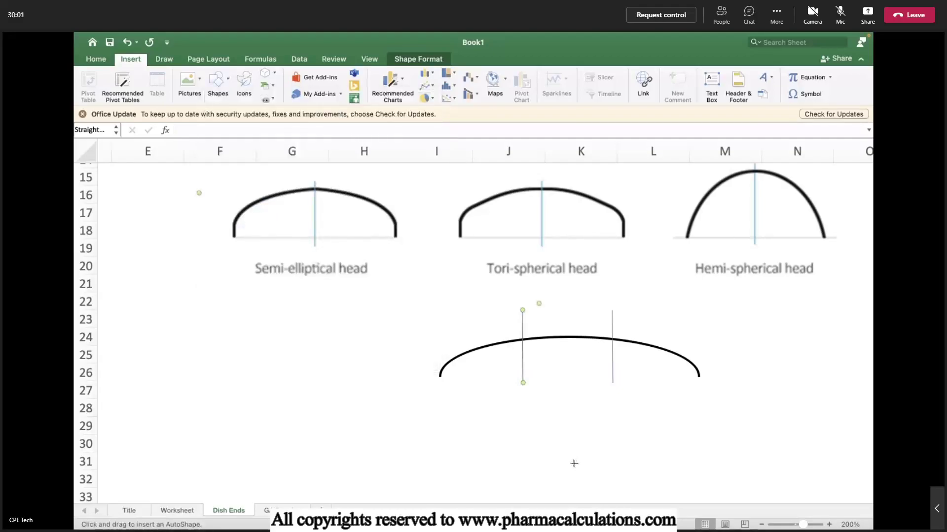
{"action": "left_click_drag", "start_coordinate": [573, 463], "coordinate": [523, 341]}
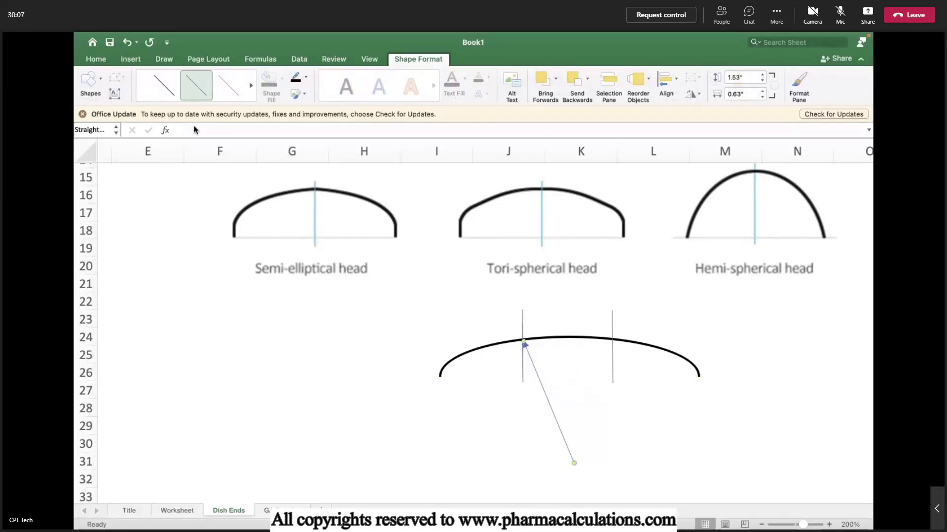
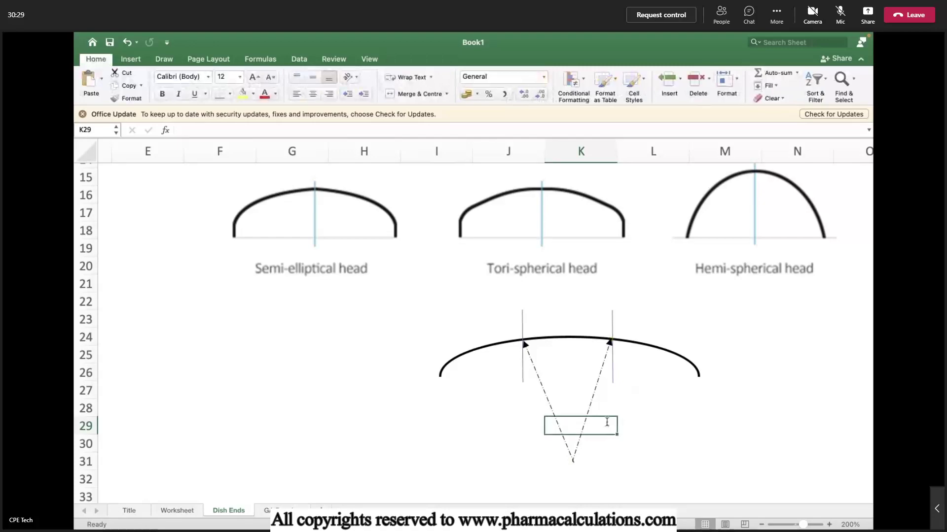
{"action": "type", "text": "R"}
{"action": "key", "text": "Return"}
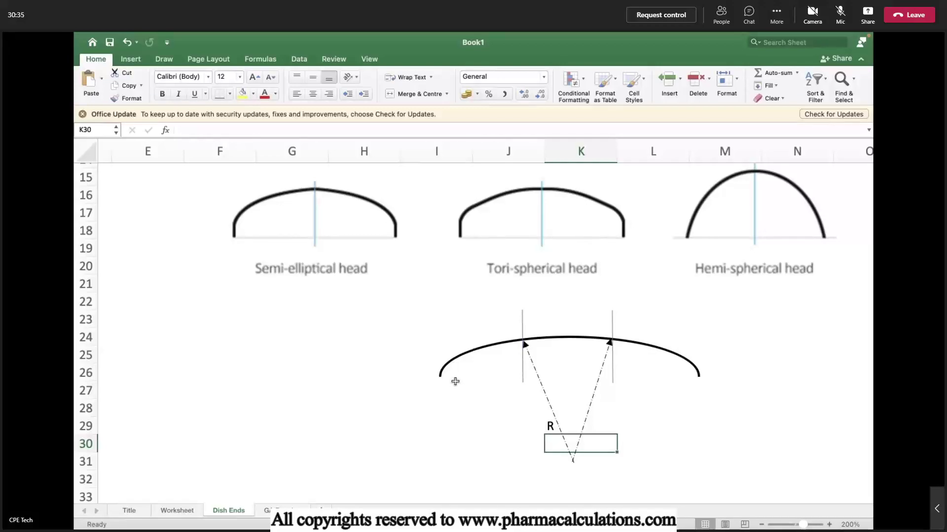
Step: Insert a flowchart connector circle and place copies of about 0.32" by 0.33" just inside both ends of the arc
{"action": "left_click", "coordinate": [132, 59]}
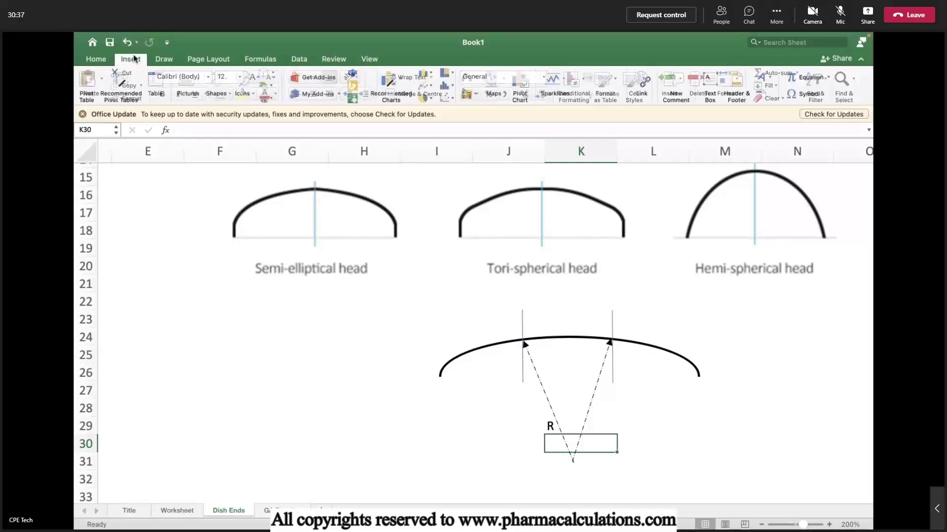
{"action": "left_click", "coordinate": [216, 79]}
{"action": "scroll", "coordinate": [315, 235], "scroll_direction": "down", "scroll_amount": 5}
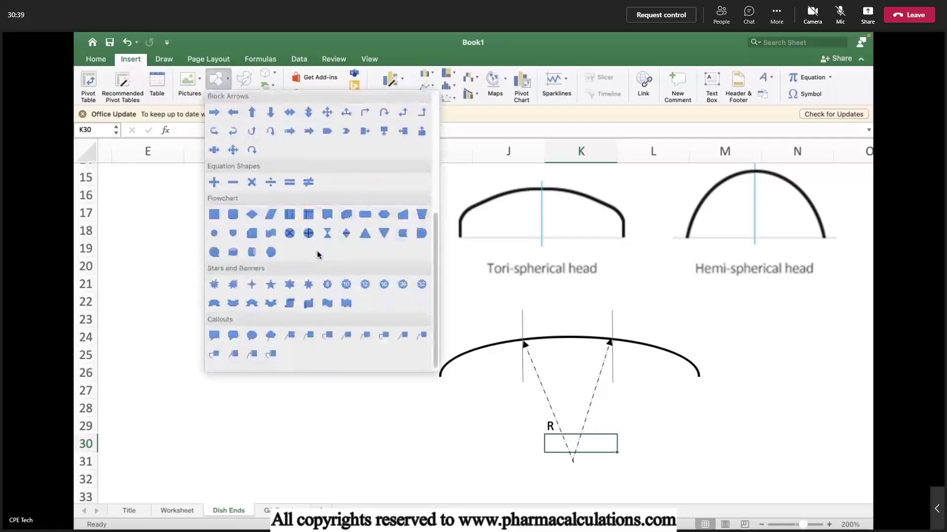
{"action": "left_click", "coordinate": [214, 240]}
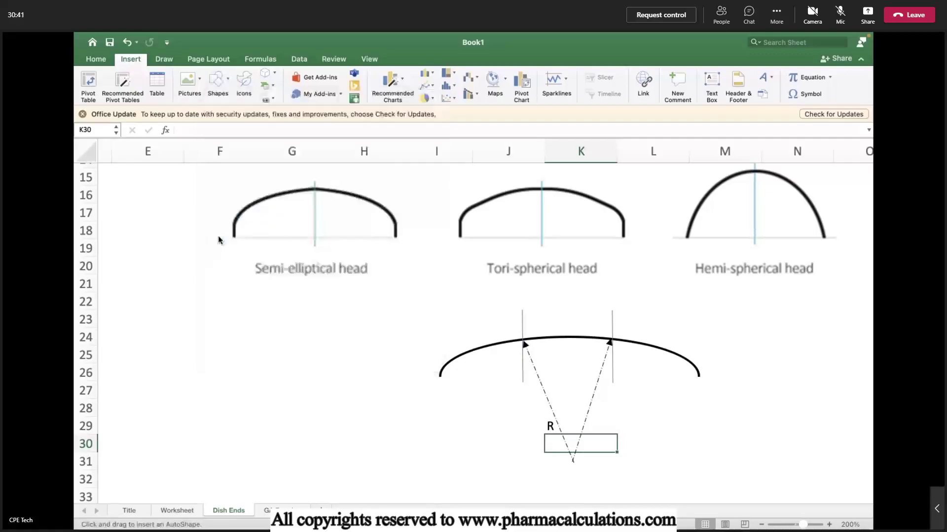
{"action": "left_click", "coordinate": [292, 380]}
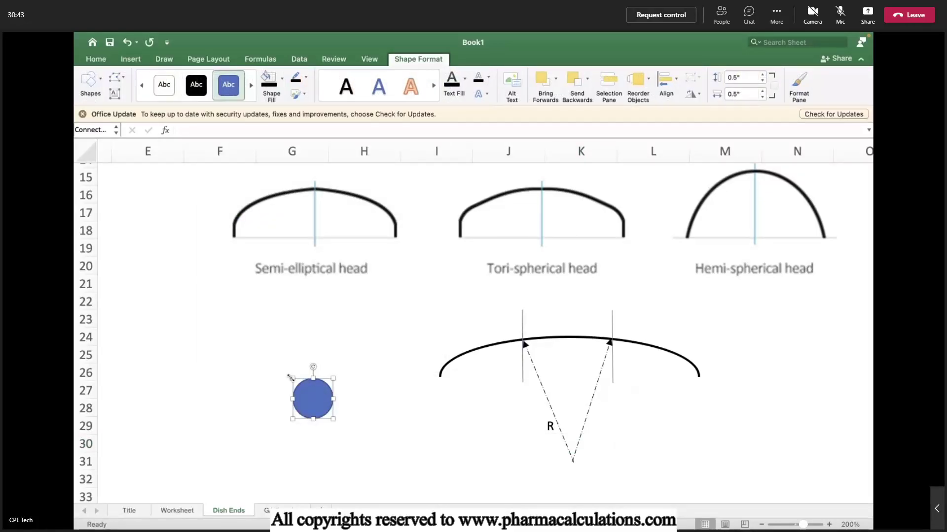
{"action": "left_click_drag", "start_coordinate": [292, 379], "coordinate": [684, 375]}
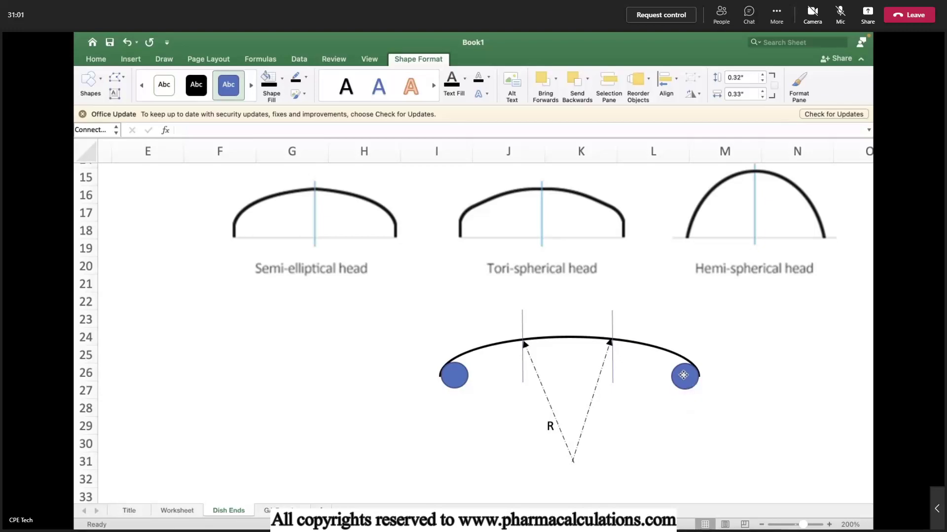
Step: Apply the white-filled outlined shape style to both circles and nudge the one in column I slightly left against the arc's end
{"action": "left_click", "coordinate": [172, 83]}
{"action": "left_click", "coordinate": [451, 377]}
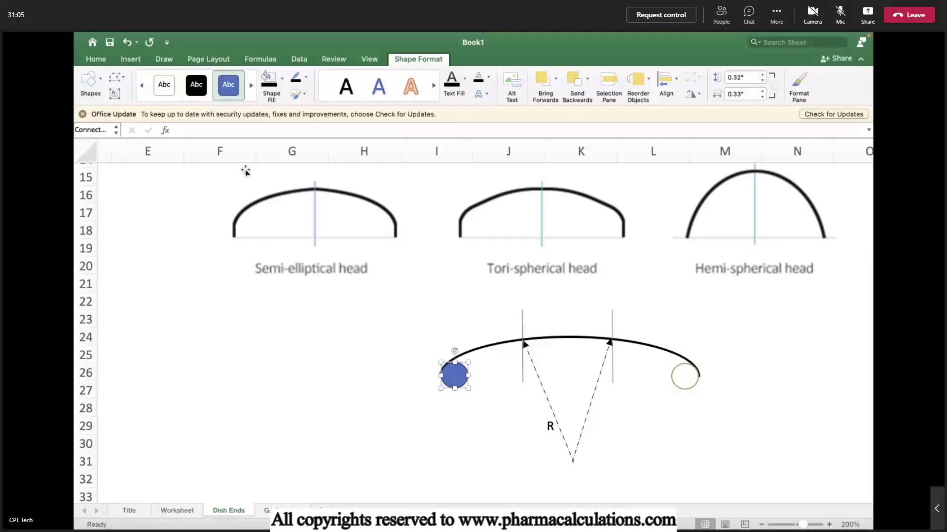
{"action": "key", "text": "Left"}
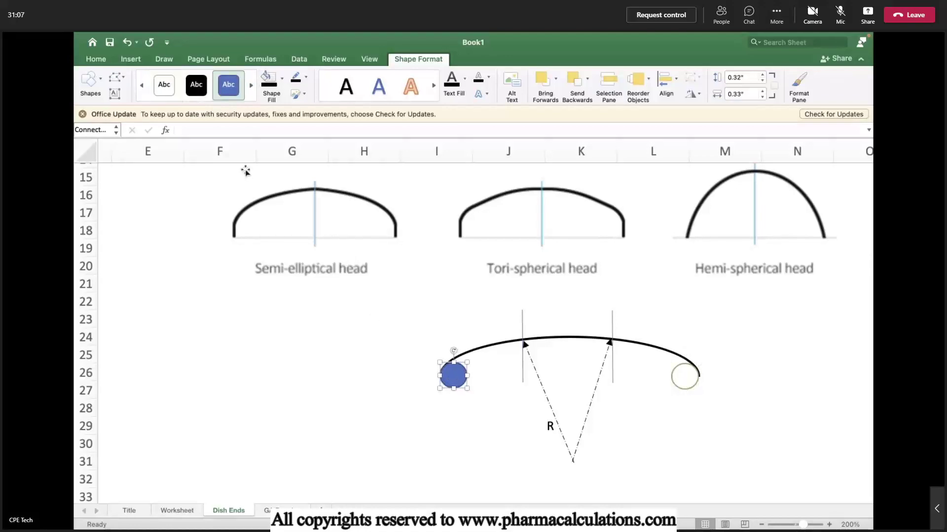
{"action": "left_click", "coordinate": [164, 85]}
{"action": "left_click", "coordinate": [813, 396]}
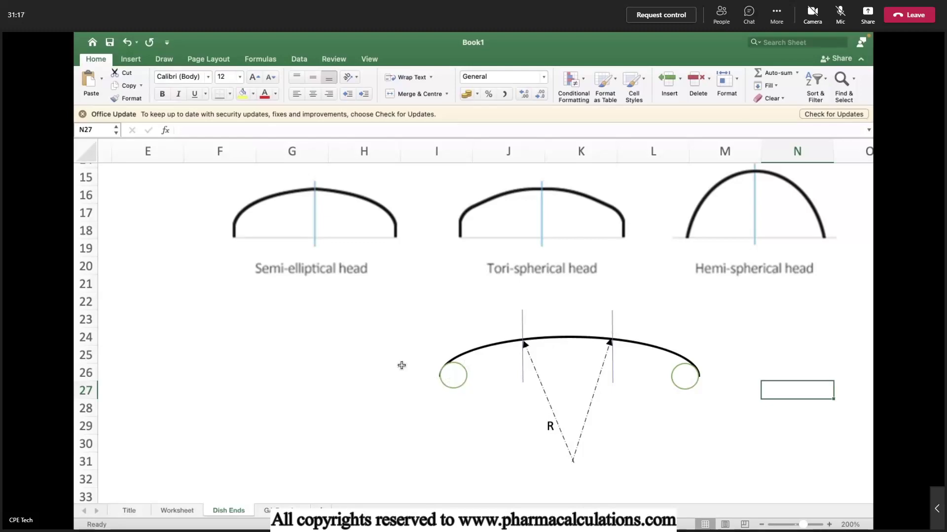
Step: Draw a radius arrow about 0.17" long from the centre of the circle in column I to its outer edge, and style it black
{"action": "left_click", "coordinate": [131, 59]}
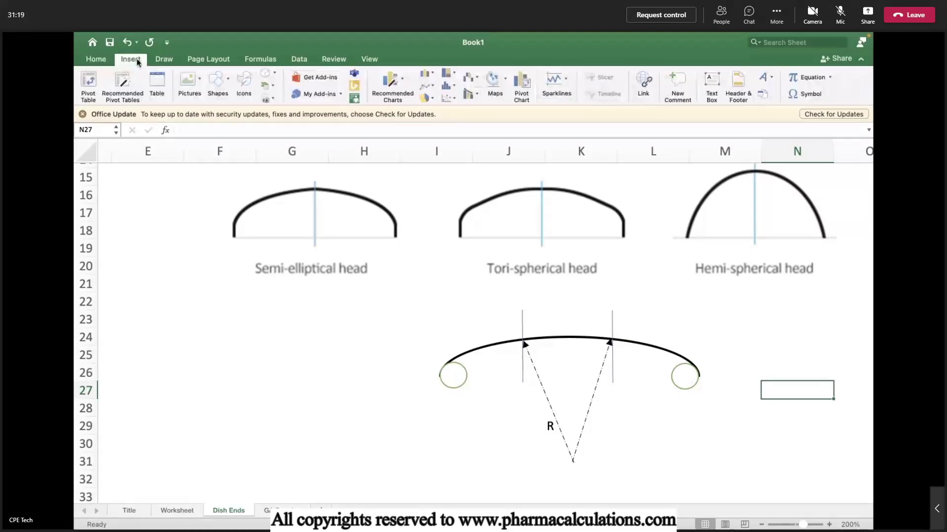
{"action": "left_click", "coordinate": [228, 84]}
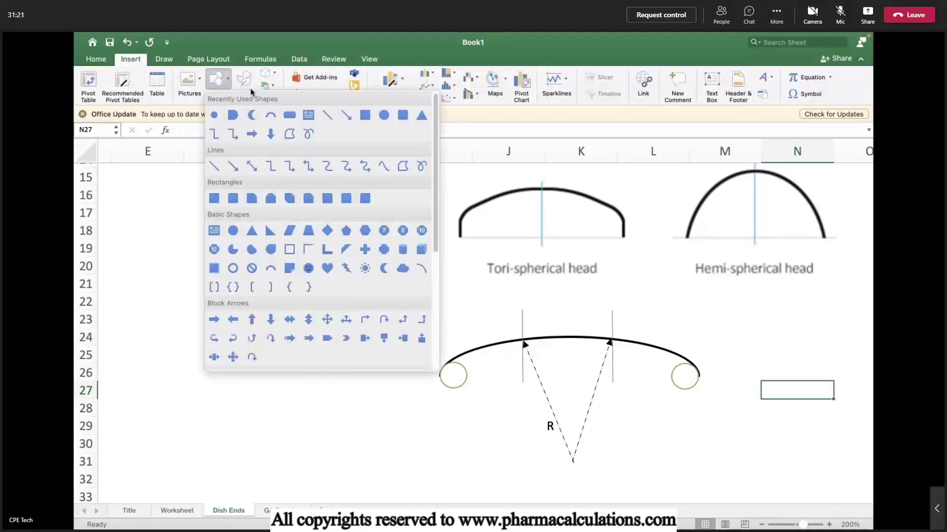
{"action": "left_click", "coordinate": [343, 115]}
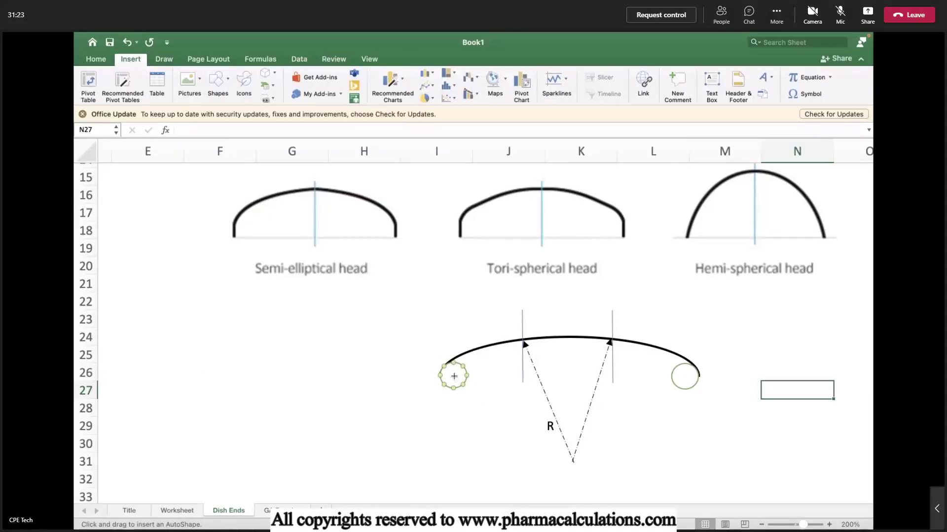
{"action": "left_click_drag", "start_coordinate": [454, 377], "coordinate": [440, 375]}
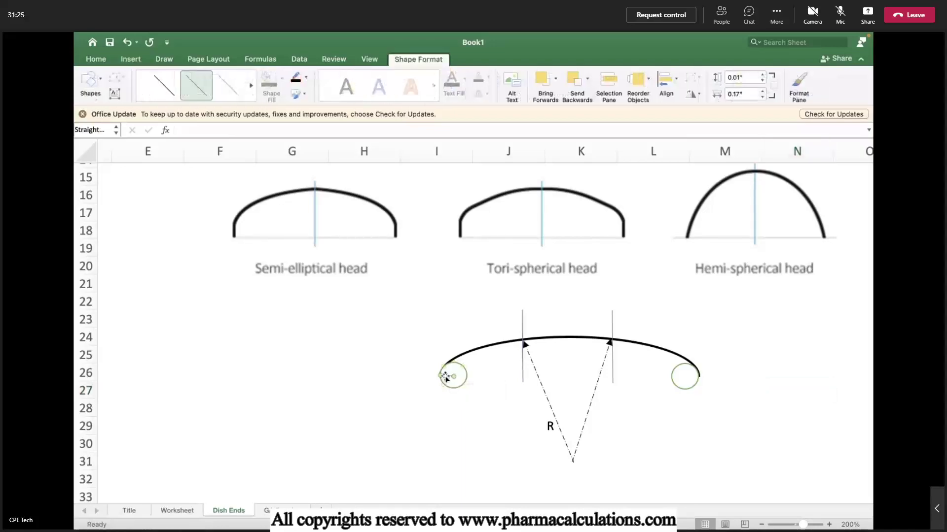
{"action": "left_click", "coordinate": [172, 87]}
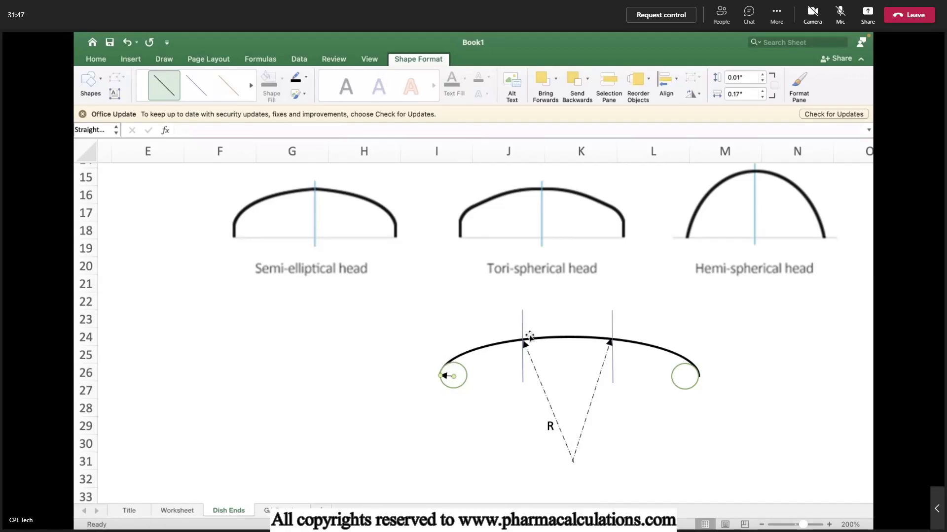
{"action": "left_click", "coordinate": [315, 353]}
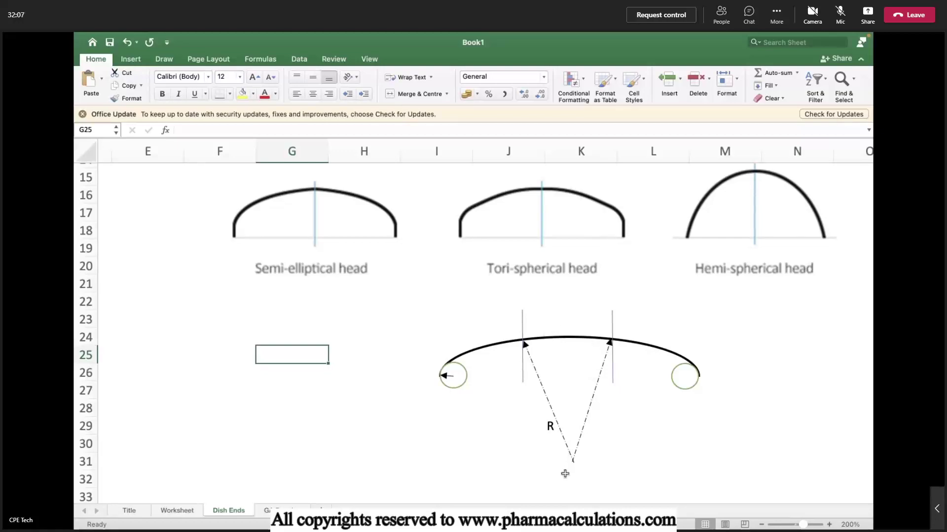
{"action": "left_click", "coordinate": [351, 381]}
{"action": "scroll", "coordinate": [350, 380], "scroll_direction": "up", "scroll_amount": 1}
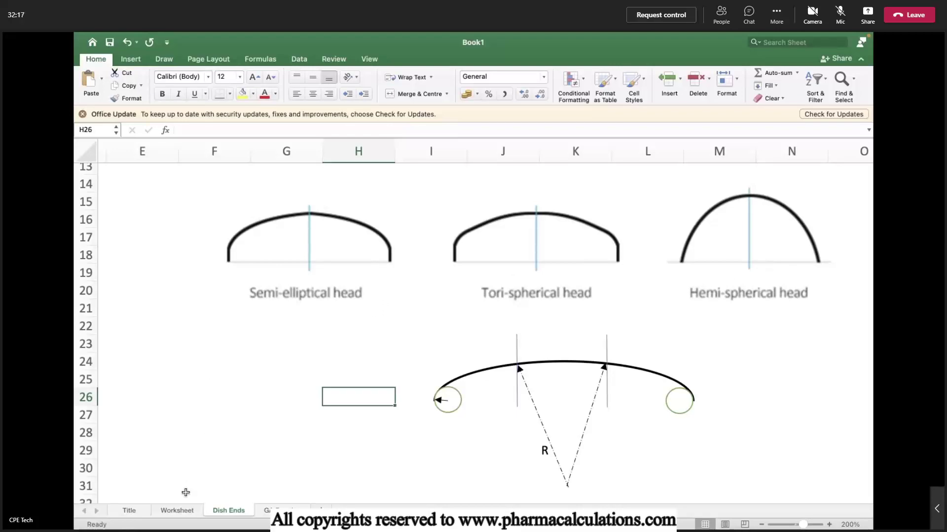
Step: On the Worksheet sheet, enter the semi elliptical dish formula (pi/2) x a x b in cell K19
{"action": "left_click", "coordinate": [177, 511]}
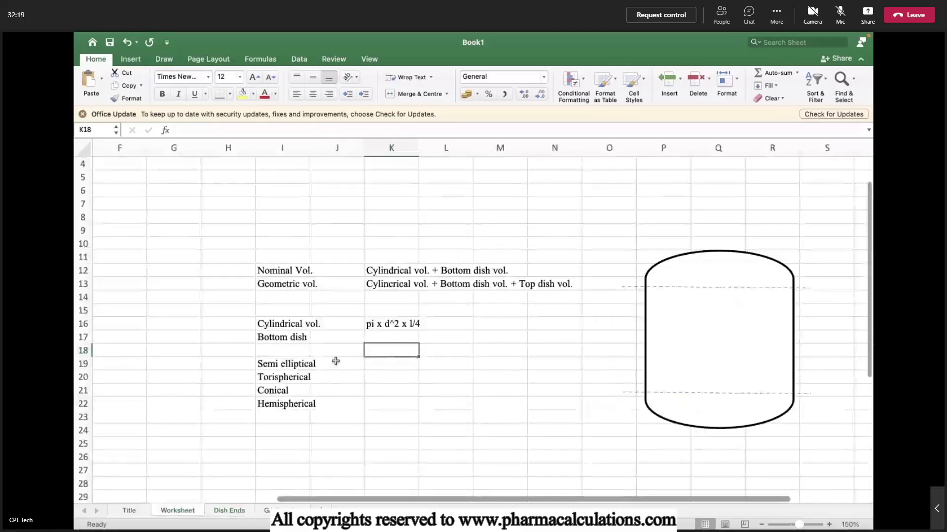
{"action": "left_click", "coordinate": [374, 365]}
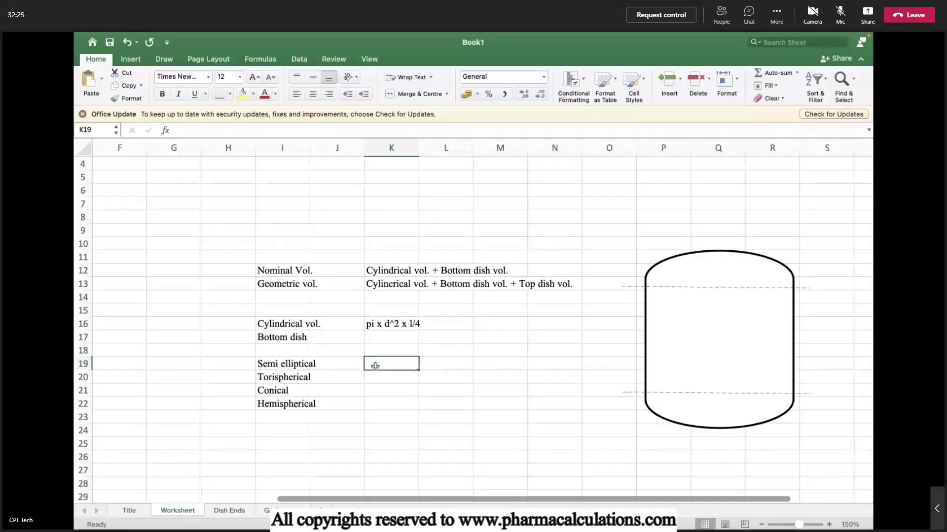
{"action": "type", "text": "(pi/2"}
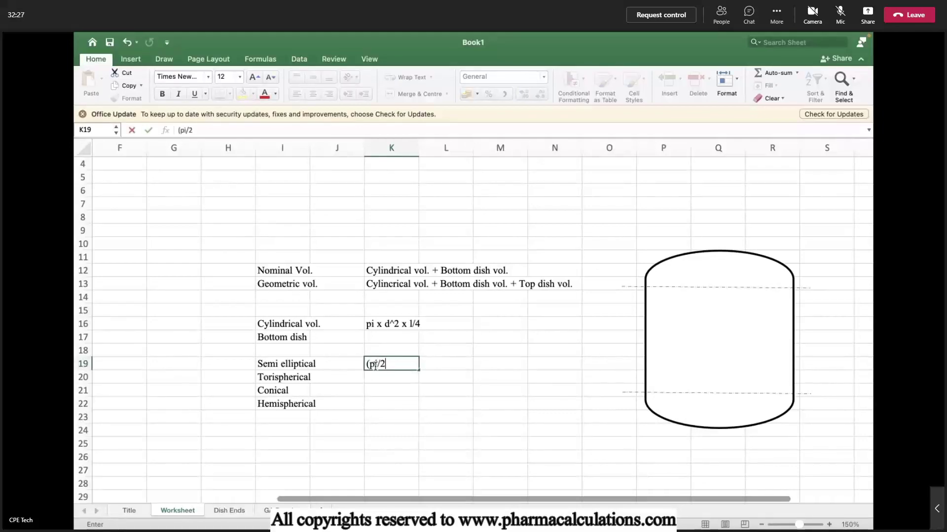
{"action": "type", "text": ") x a x b"}
{"action": "key", "text": "Return"}
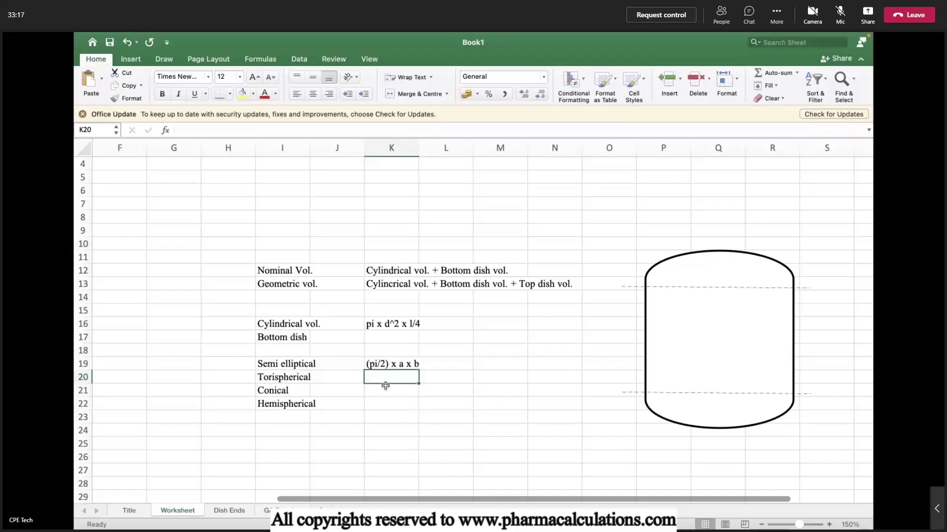
Step: Enter the torispherical dish formula (pi/4) x (1.147 x D)^2 in cell K20
{"action": "type", "text": "(pi"}
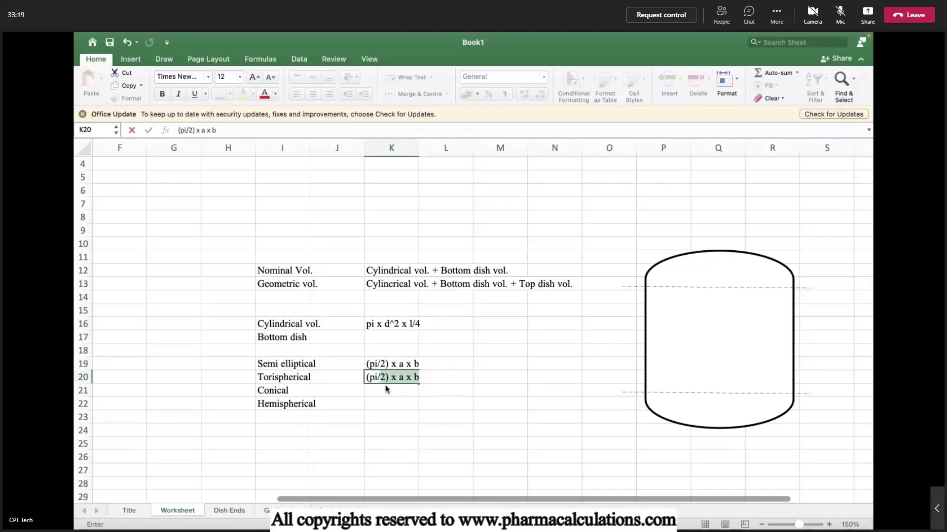
{"action": "type", "text": "/4) x "}
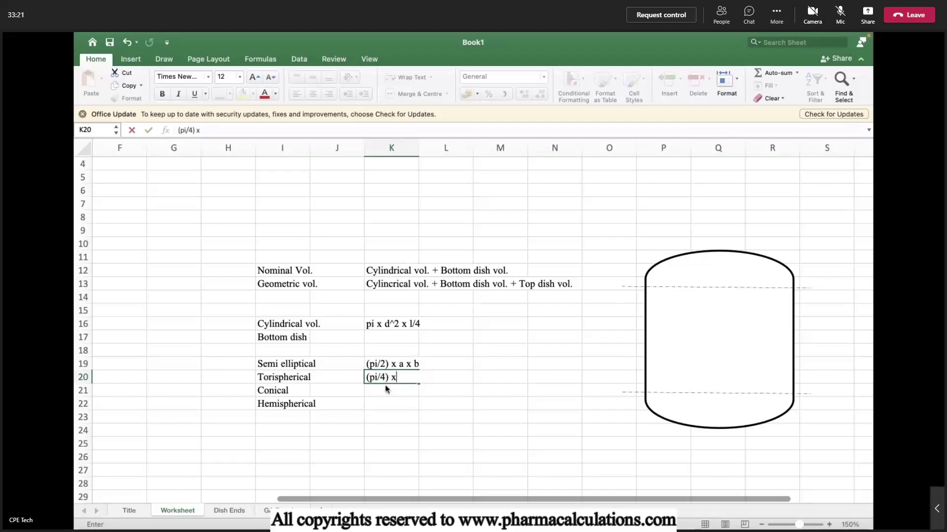
{"action": "type", "text": "(1.147 x"}
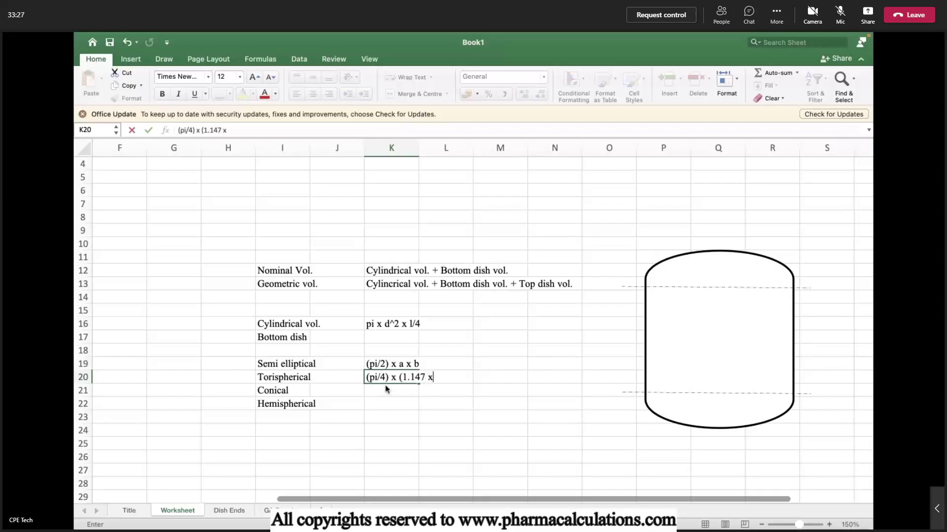
{"action": "type", "text": " D)^2"}
{"action": "key", "text": "Return"}
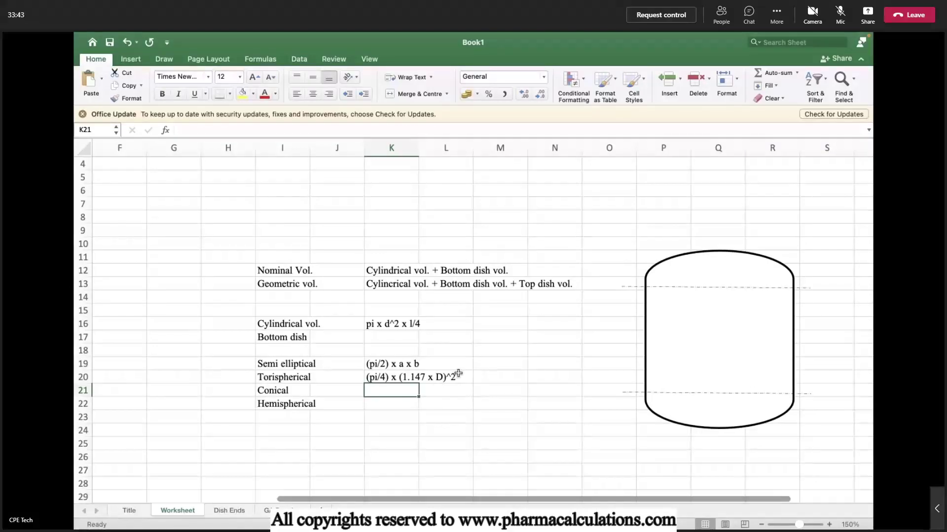
Step: Enter the conical dish formula (pi x r) x (r + (h^2 + r^2)^0.5) in cell K21
{"action": "type", "text": "(pi x "}
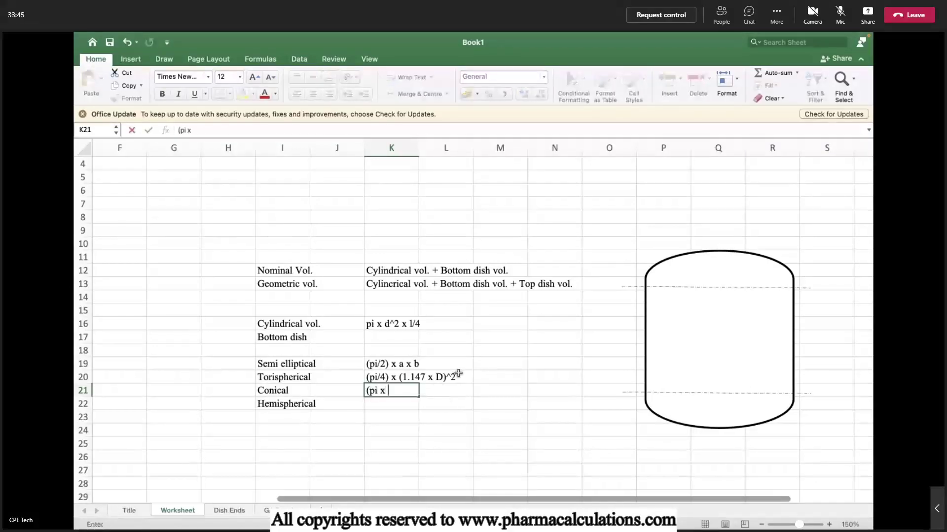
{"action": "type", "text": "r) x"}
{"action": "type", "text": "(r + "}
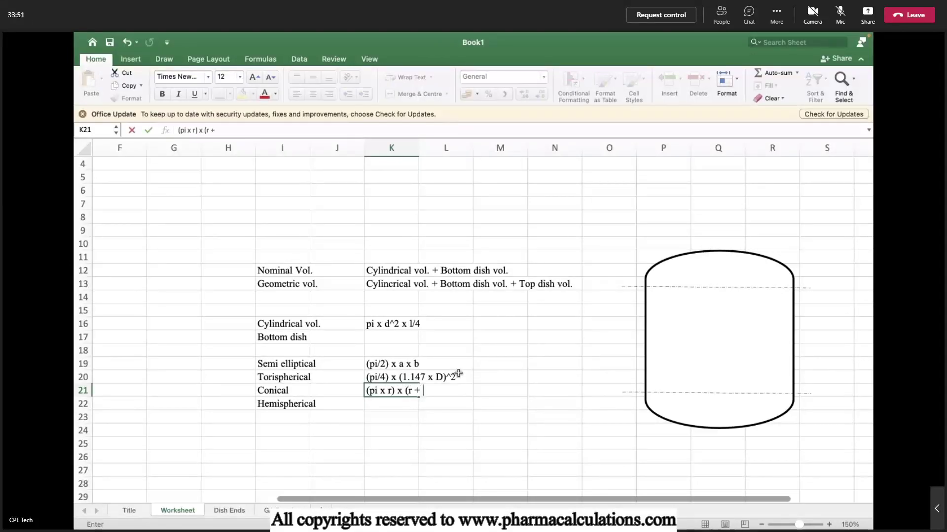
{"action": "type", "text": "("}
{"action": "type", "text": "h"}
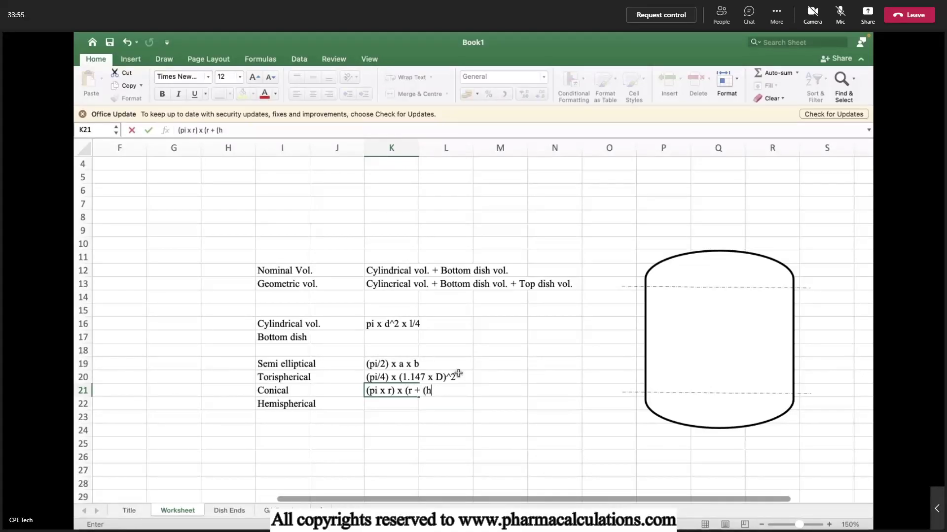
{"action": "type", "text": "^2 + r^2)"}
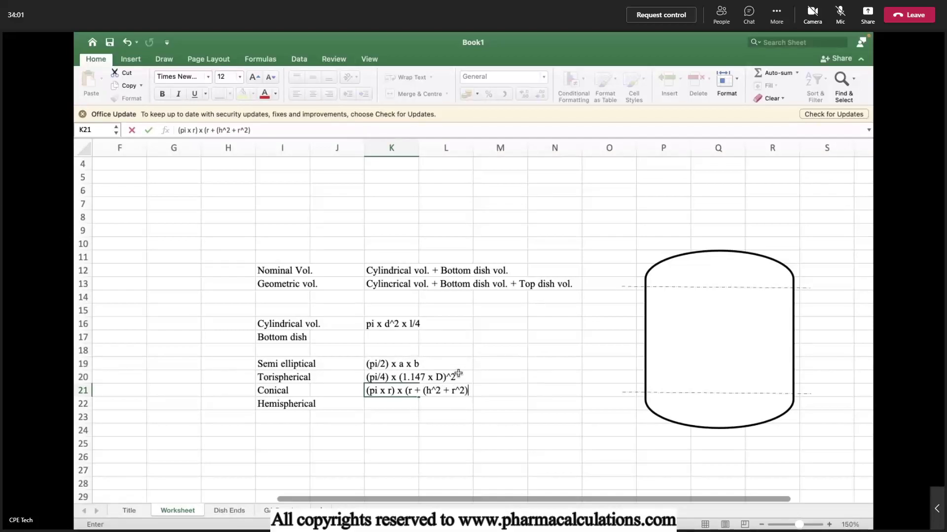
{"action": "type", "text": "^0.5)"}
{"action": "key", "text": "Return"}
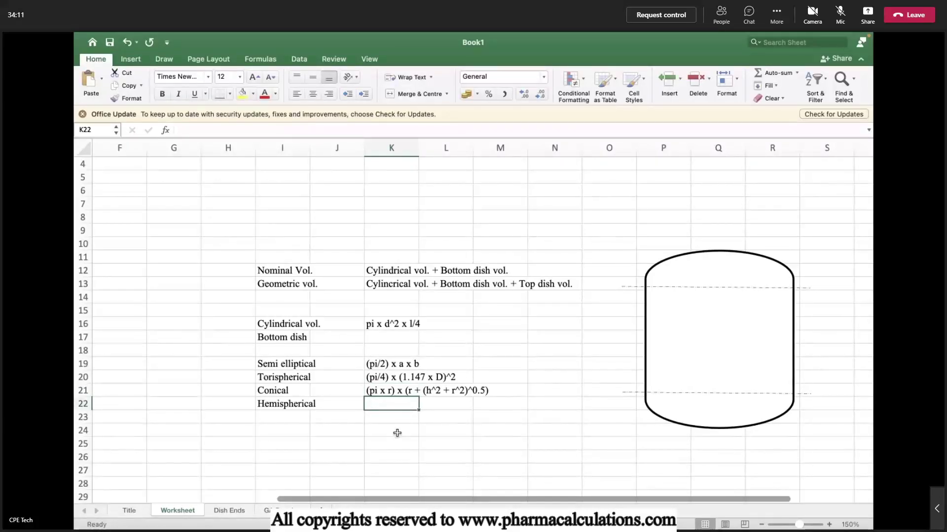
Step: Enter the hemispherical dish formula 3 x pi x r^2 in cell K22
{"action": "type", "text": "3 x "}
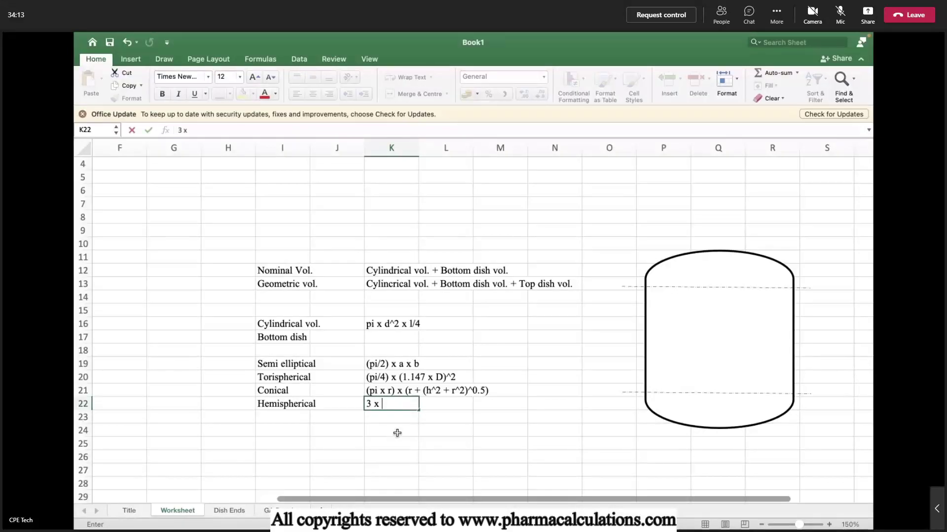
{"action": "type", "text": "pi x r^2"}
{"action": "key", "text": "Return"}
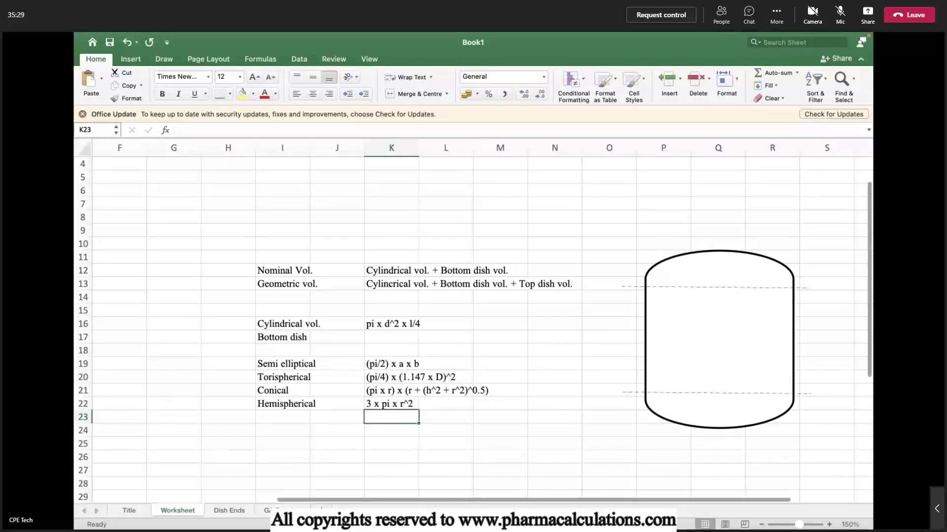
Step: Check the vessel drawing on the GA sheet and record Internal dia, 1850, mm across cells I25 to K25 of the Worksheet sheet
{"action": "left_click", "coordinate": [281, 511]}
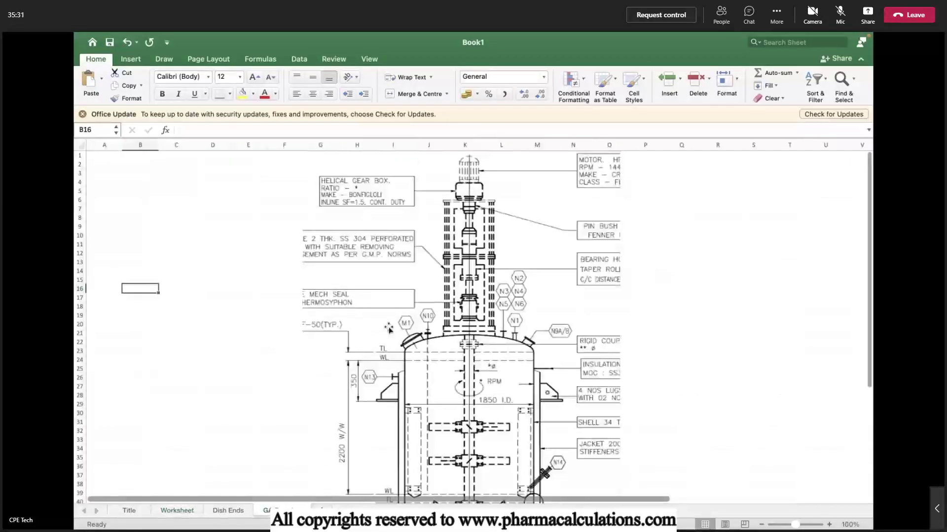
{"action": "scroll", "coordinate": [389, 328], "scroll_direction": "down", "scroll_amount": 1}
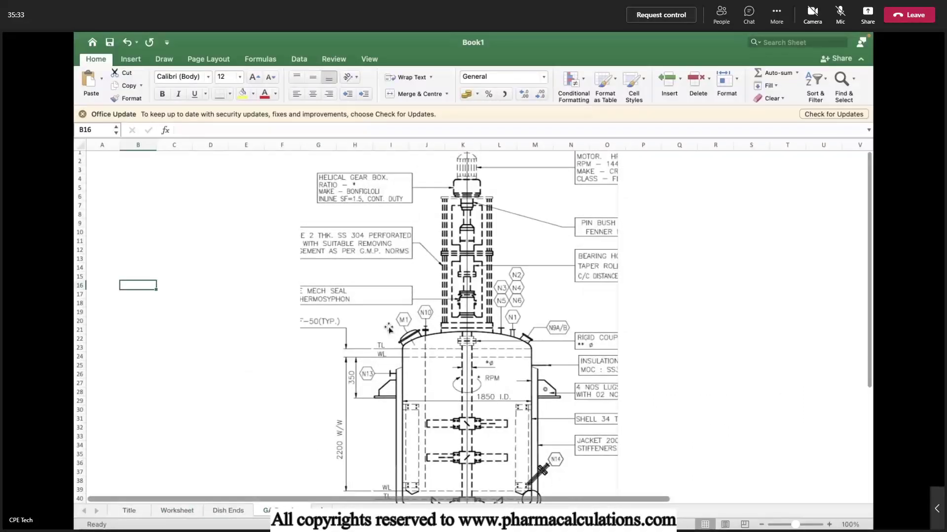
{"action": "scroll", "coordinate": [496, 284], "scroll_direction": "down", "scroll_amount": 5}
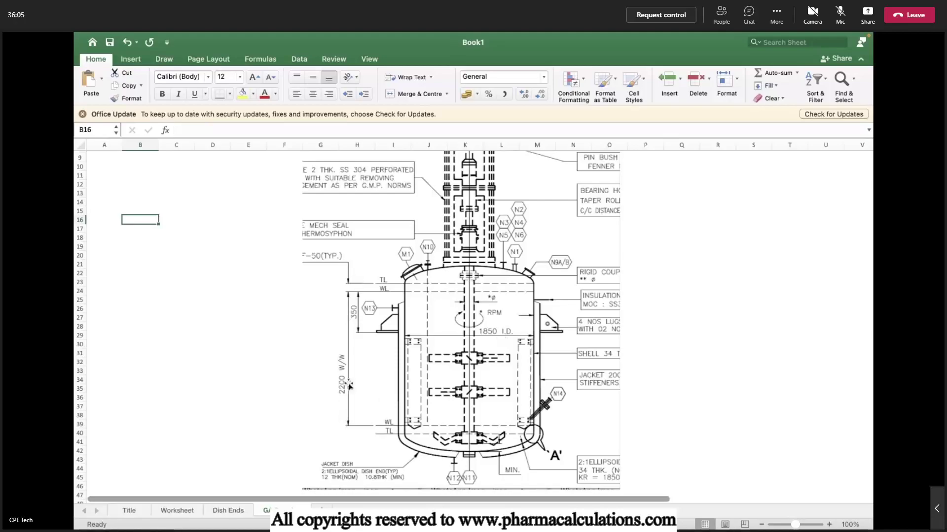
{"action": "left_click", "coordinate": [181, 511]}
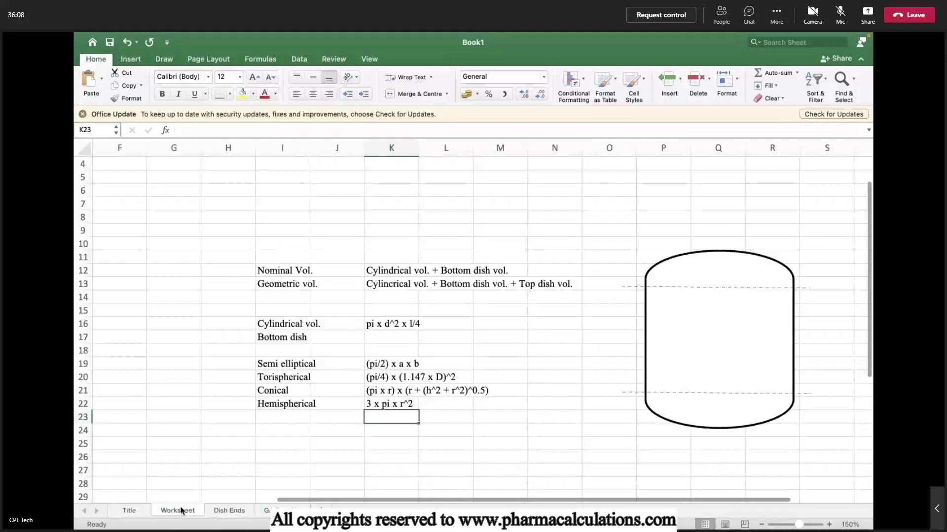
{"action": "left_click", "coordinate": [265, 445]}
{"action": "type", "text": "I"}
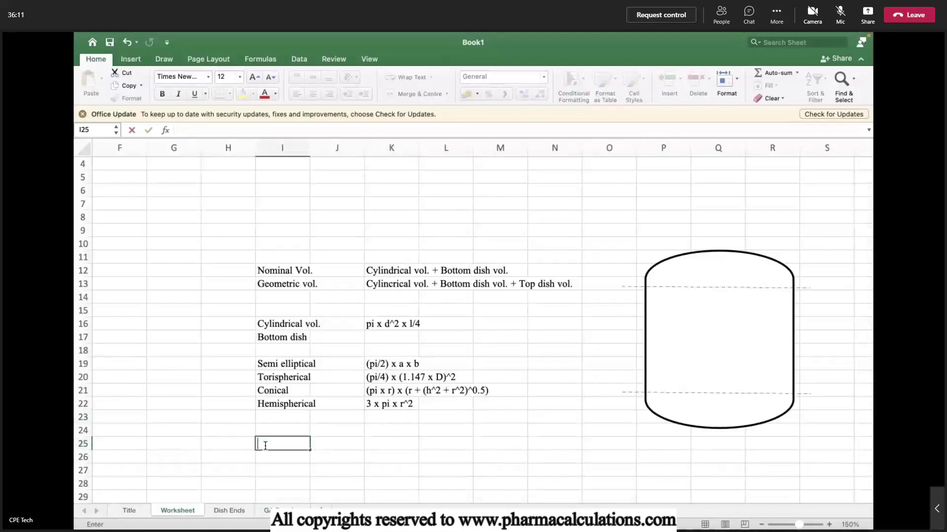
{"action": "type", "text": "nterna"}
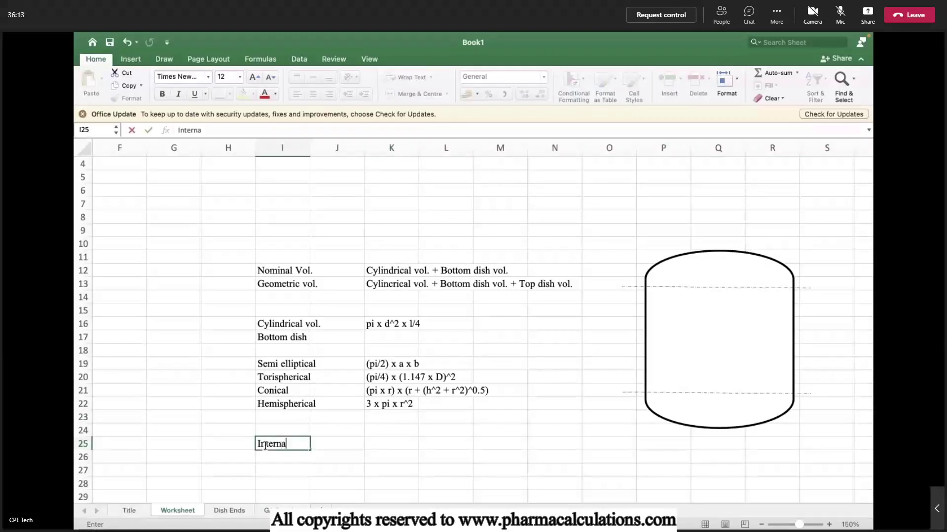
{"action": "type", "text": "l dia"}
{"action": "key", "text": "Tab"}
{"action": "type", "text": "1850"}
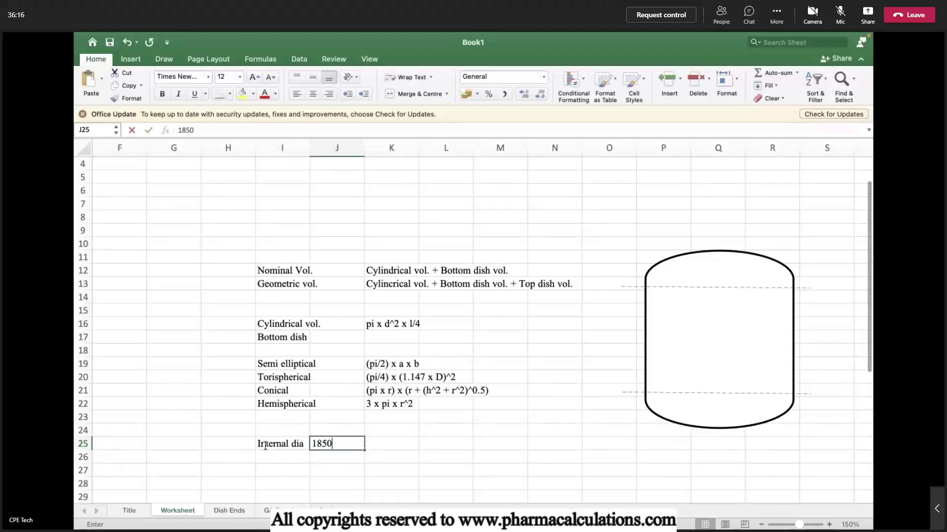
{"action": "key", "text": "Tab"}
{"action": "type", "text": "mm"}
{"action": "key", "text": "Return"}
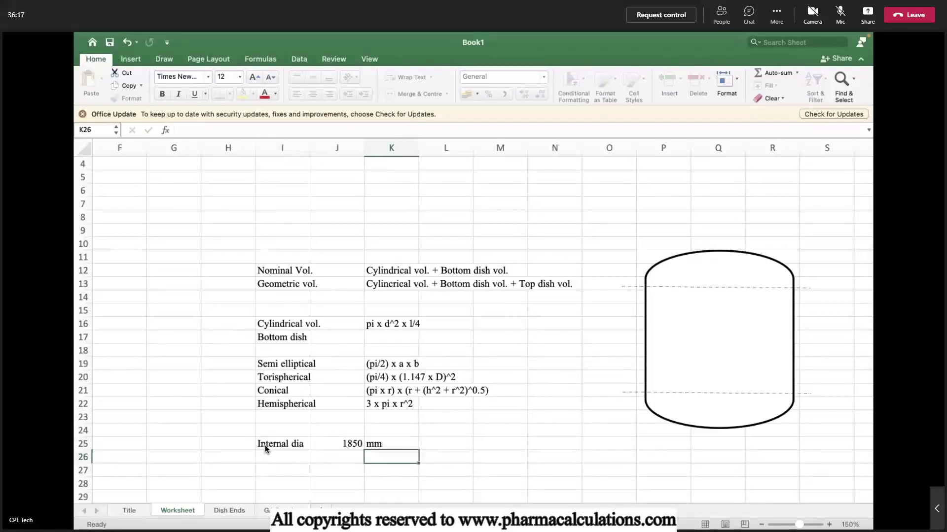
Step: Record the vessel height in row 26 as Height, 2200, mm across cells I26 to K26
{"action": "key", "text": "Left"}
{"action": "key", "text": "Left"}
{"action": "type", "text": "Height"}
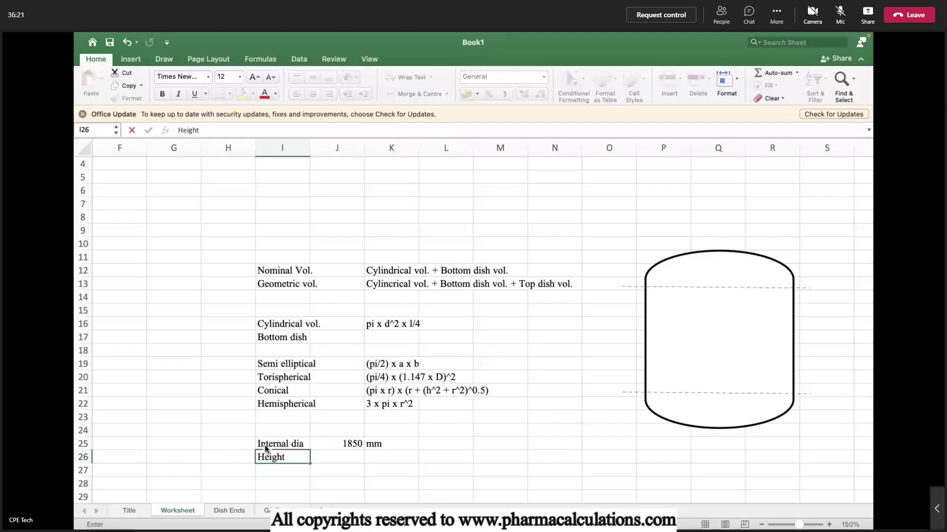
{"action": "key", "text": "Tab"}
{"action": "type", "text": "2200"}
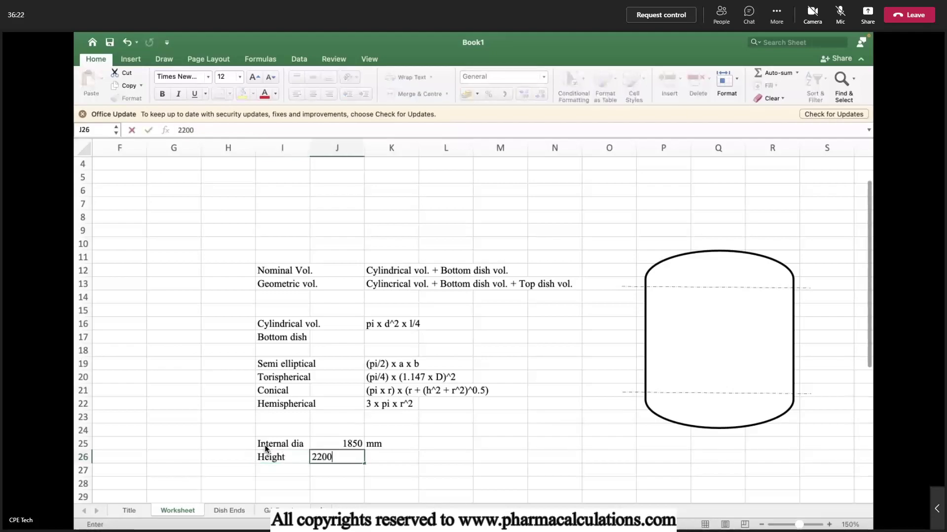
{"action": "key", "text": "Tab"}
{"action": "type", "text": "mm"}
{"action": "key", "text": "Return"}
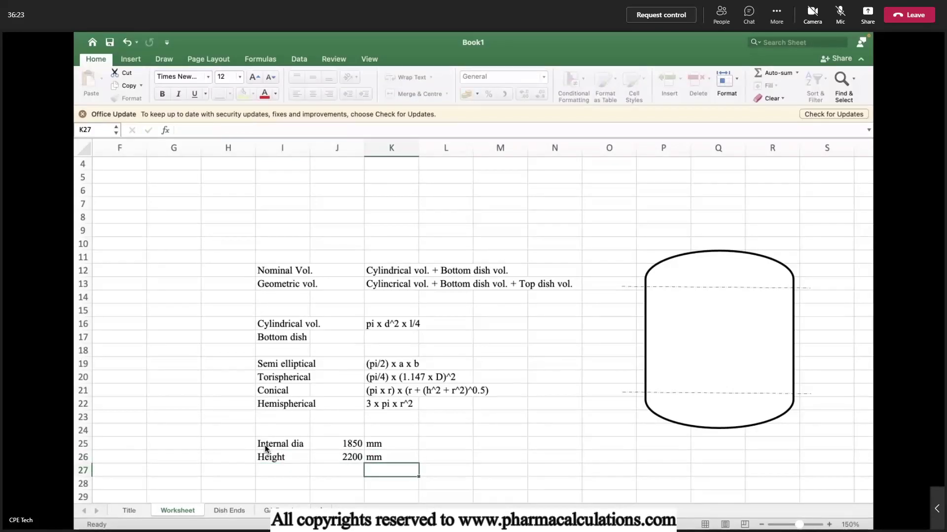
Step: Append the symbol (d) to the Internal dia label and (l) to the Height label, widening column I to fit
{"action": "key", "text": "Up"}
{"action": "key", "text": "Up"}
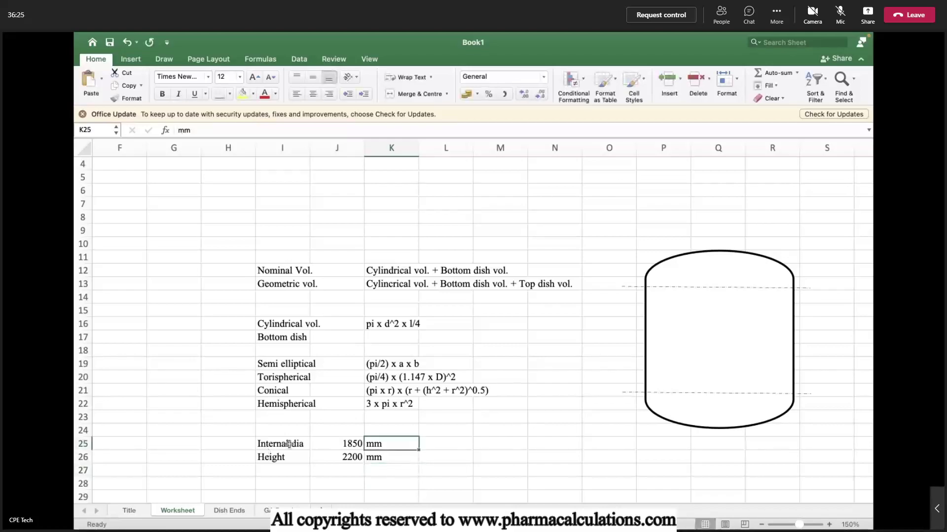
{"action": "double_click", "coordinate": [306, 443]}
{"action": "type", "text": "(d)"}
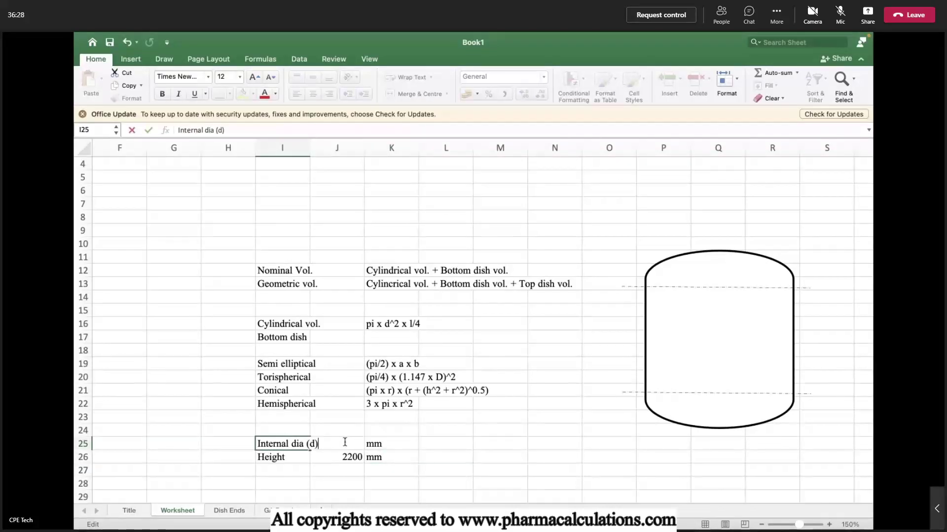
{"action": "key", "text": "Return"}
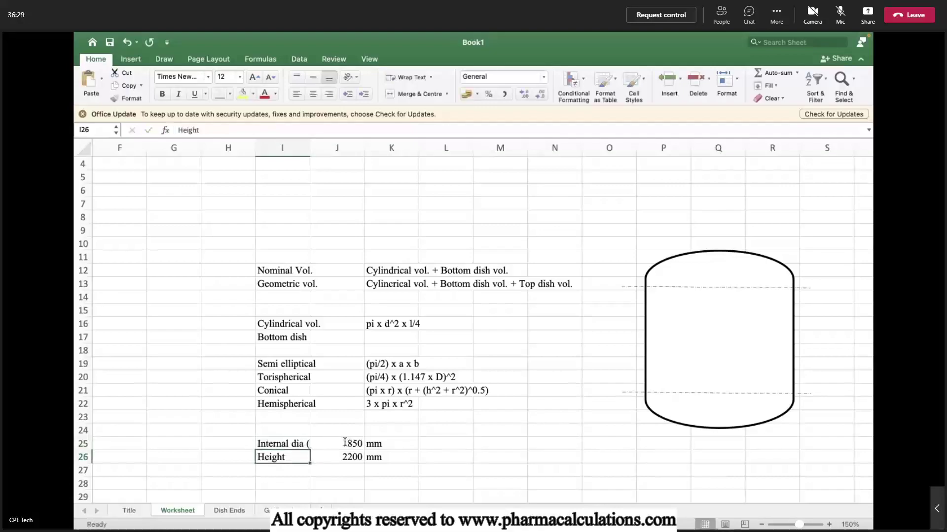
{"action": "left_click_drag", "start_coordinate": [309, 152], "coordinate": [334, 151]}
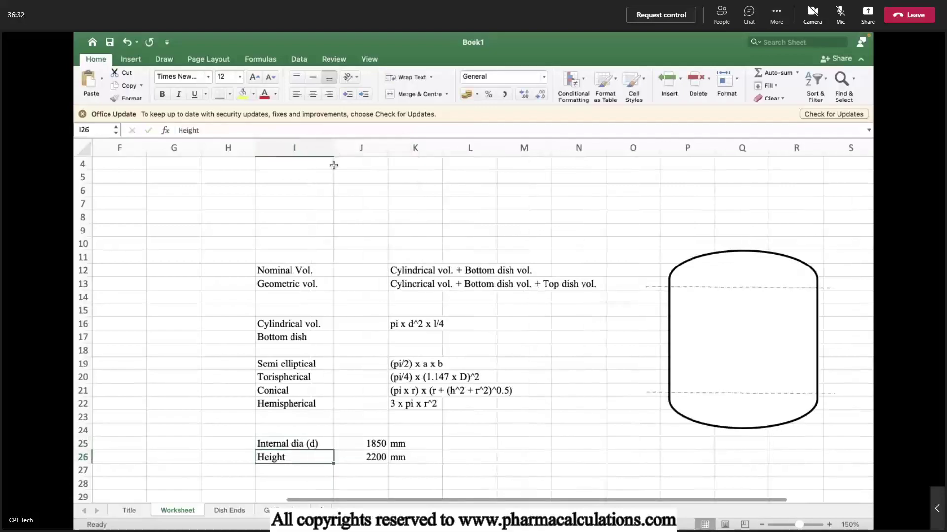
{"action": "double_click", "coordinate": [317, 460]}
{"action": "type", "text": "("}
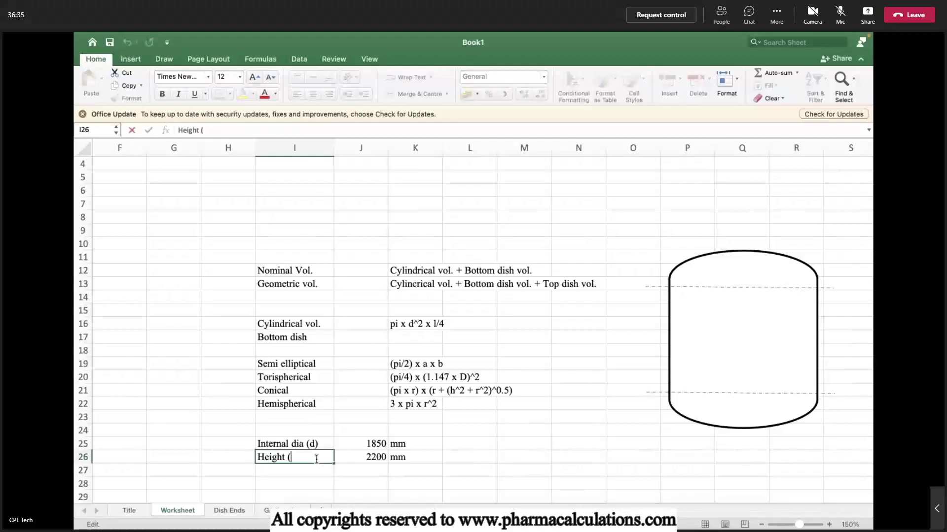
{"action": "type", "text": "l)"}
{"action": "key", "text": "Return"}
Step: Change the capital D in the torispherical formula in K20 to a lowercase d
{"action": "left_click", "coordinate": [420, 377]}
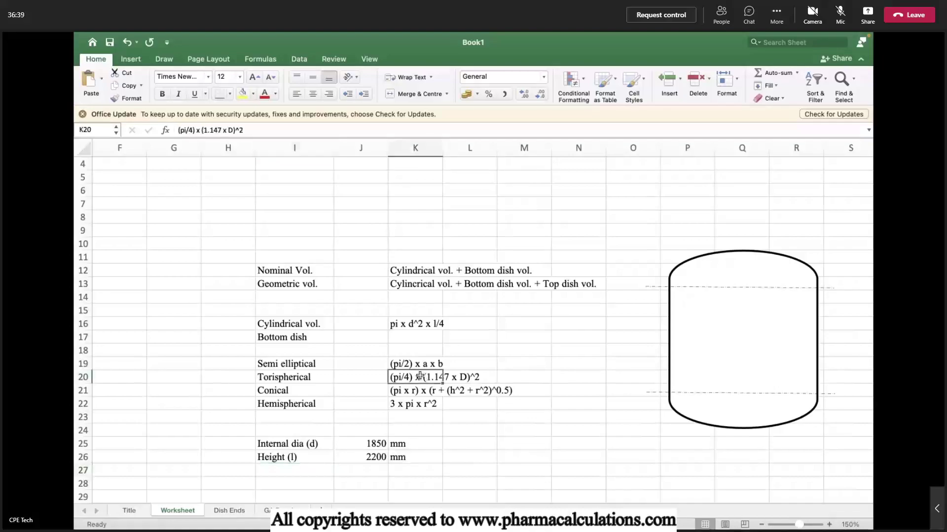
{"action": "left_click", "coordinate": [232, 130]}
{"action": "key", "text": "BackSpace"}
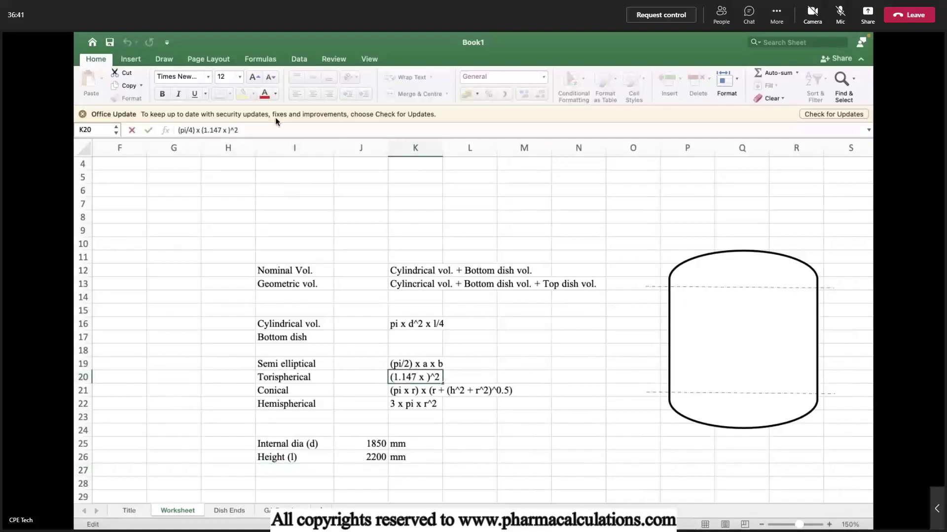
{"action": "type", "text": "d"}
{"action": "key", "text": "Return"}
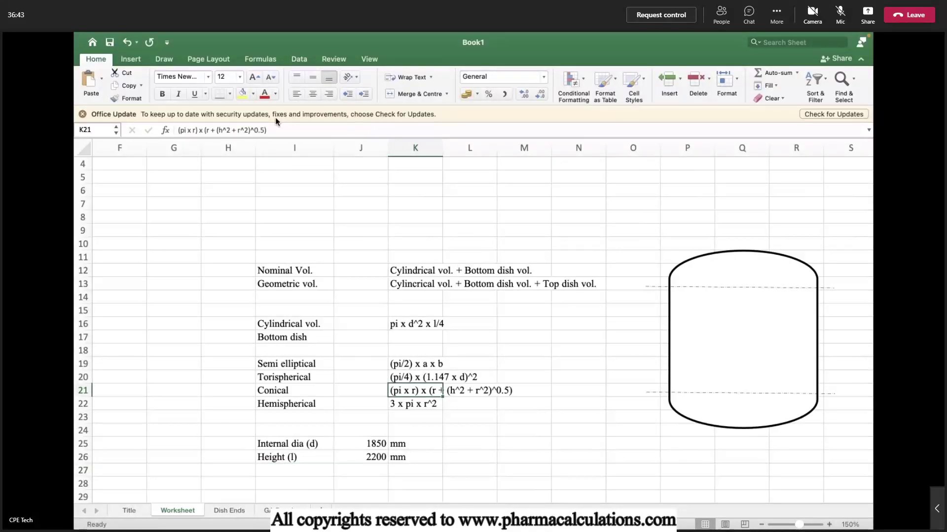
Step: Add the label Cylindrical area in I28 with its expression pi x d x l in J28
{"action": "key", "text": "Down"}
{"action": "key", "text": "Down"}
{"action": "key", "text": "Down"}
{"action": "key", "text": "Down"}
{"action": "key", "text": "Down"}
{"action": "key", "text": "Down"}
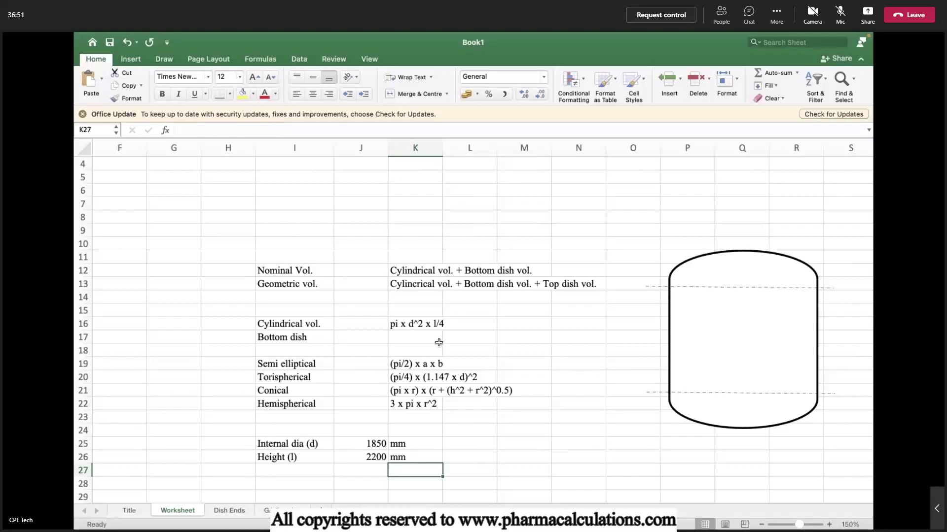
{"action": "scroll", "coordinate": [438, 342], "scroll_direction": "down", "scroll_amount": 4}
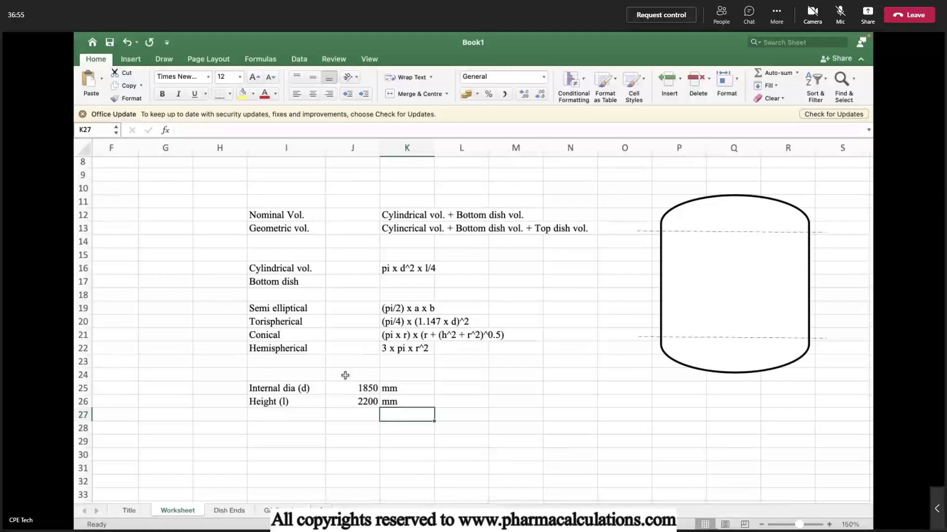
{"action": "left_click", "coordinate": [296, 432]}
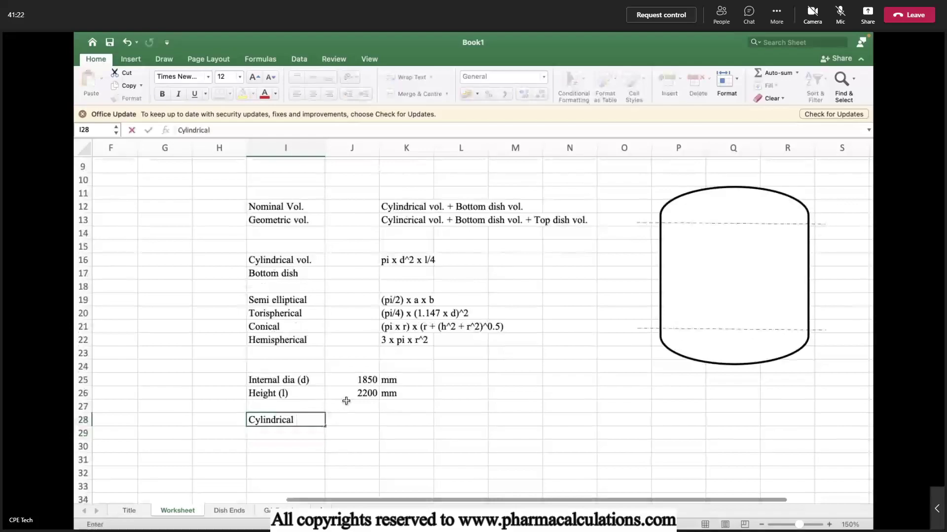
{"action": "type", "text": "area"}
{"action": "key", "text": "Tab"}
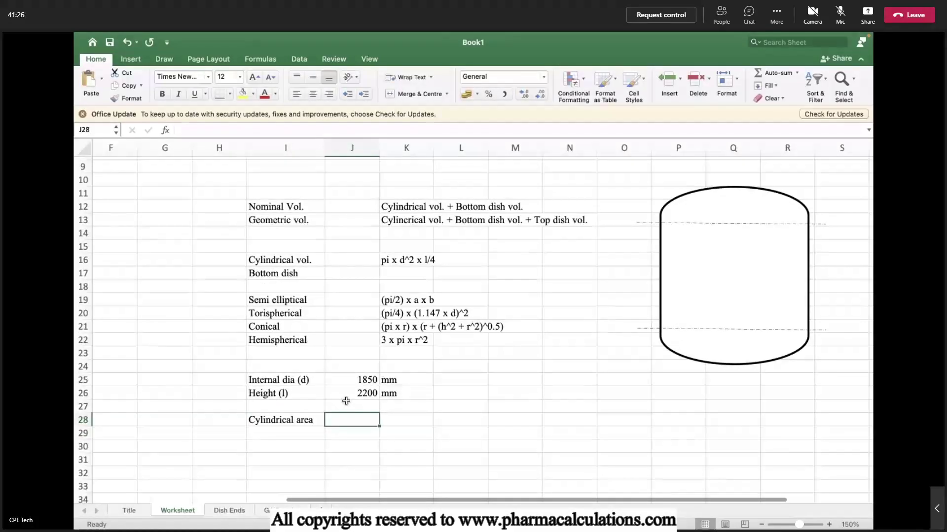
{"action": "type", "text": "pi x "}
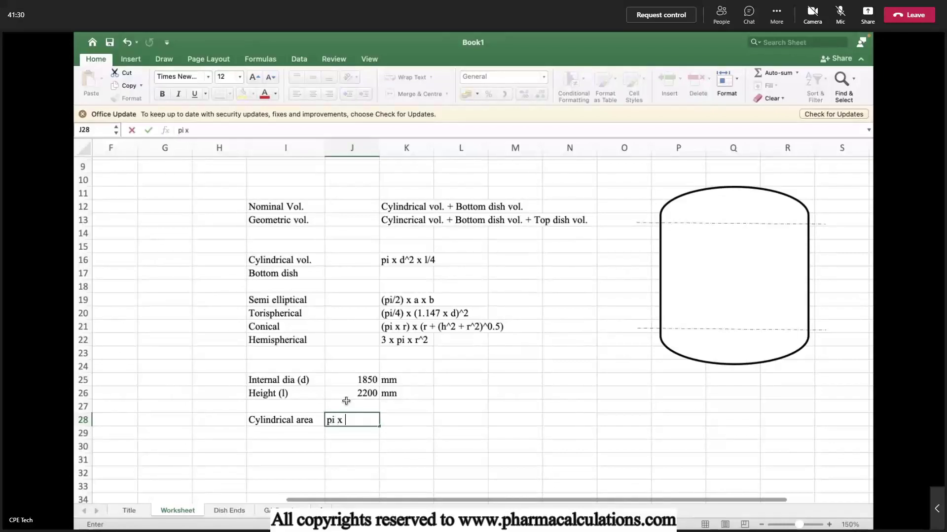
{"action": "type", "text": "d x l"}
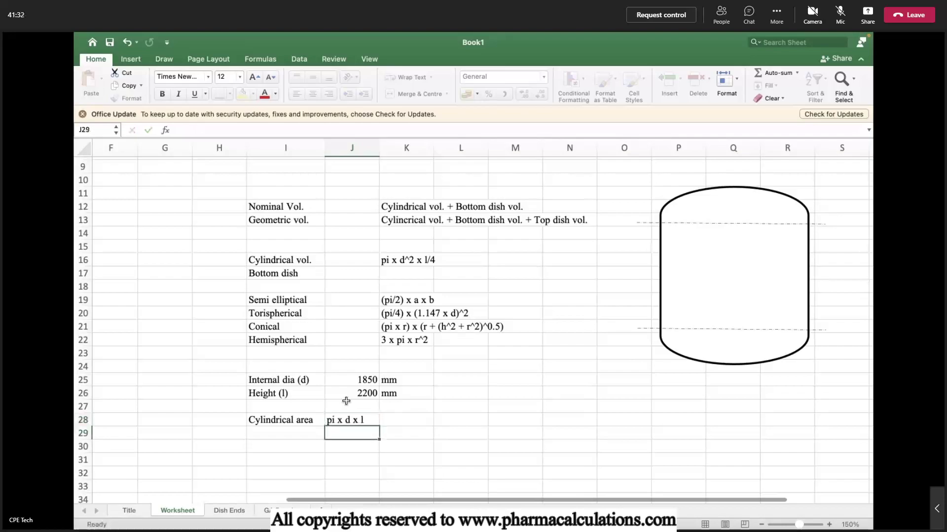
Step: Calculate the cylindrical area in K28 with =(3.141*(1850/1000)*(2200/1000)) and enter the unit m2 in L28
{"action": "key", "text": "Tab"}
{"action": "type", "text": "=(3.141*"}
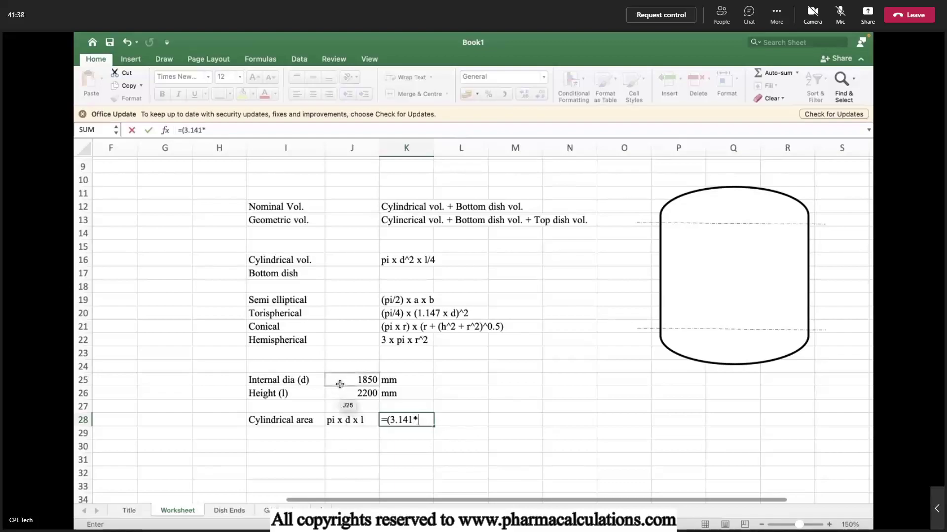
{"action": "type", "text": "(1850/1000"}
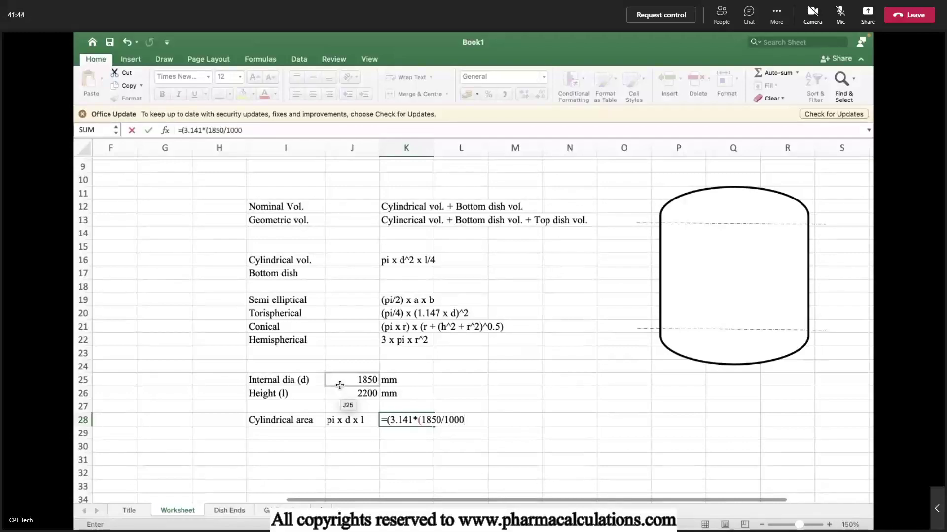
{"action": "type", "text": ")*(2"}
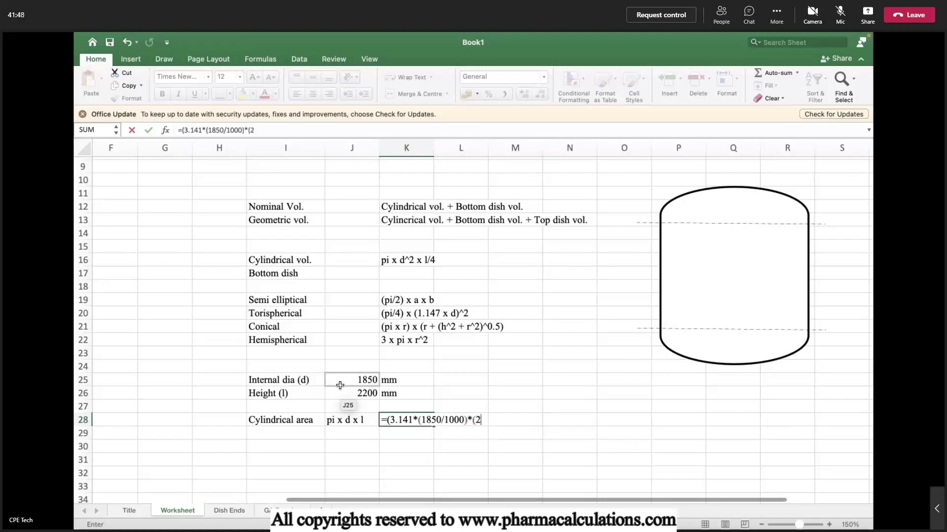
{"action": "type", "text": "200/1000"}
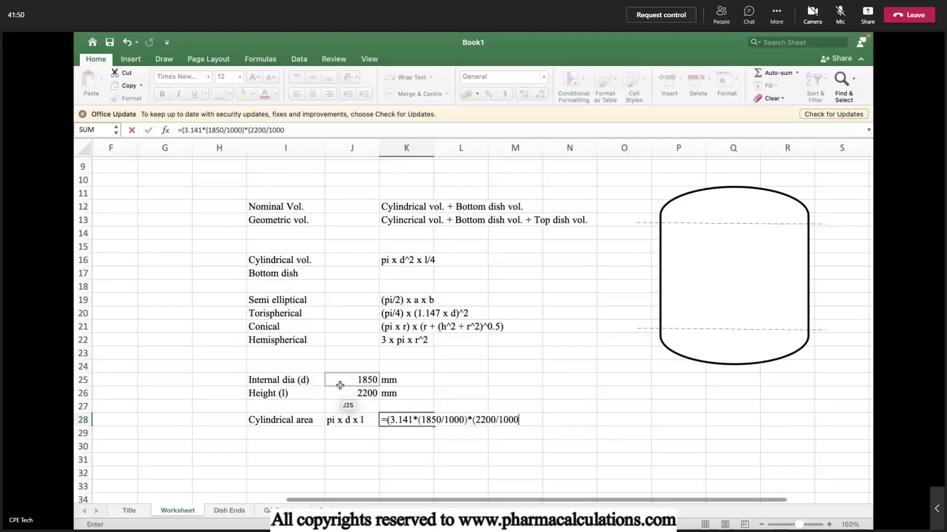
{"action": "type", "text": "))"}
{"action": "key", "text": "Return"}
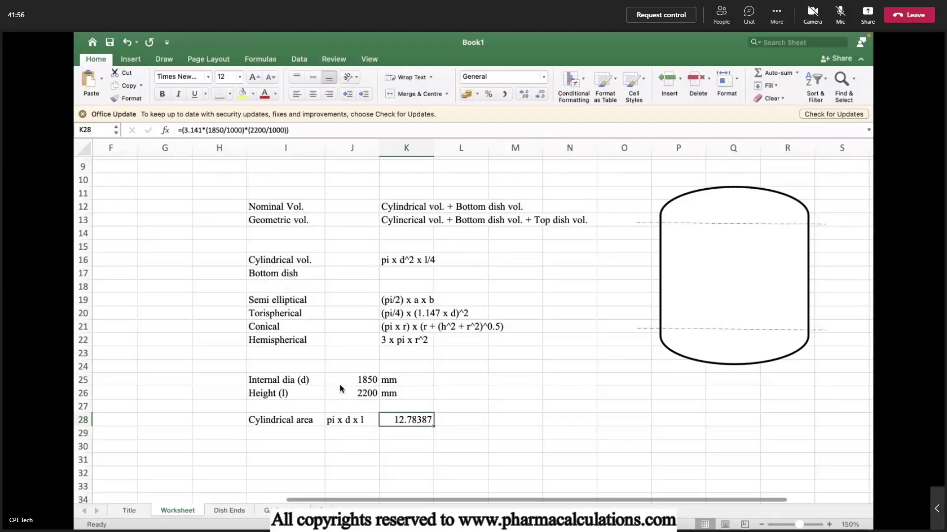
{"action": "key", "text": "Right"}
{"action": "type", "text": "m2"}
{"action": "key", "text": "Return"}
Step: Enter the label Bottm dish area in I29, beneath the cylindrical area label
{"action": "key", "text": "Left"}
{"action": "key", "text": "Left"}
{"action": "key", "text": "Left"}
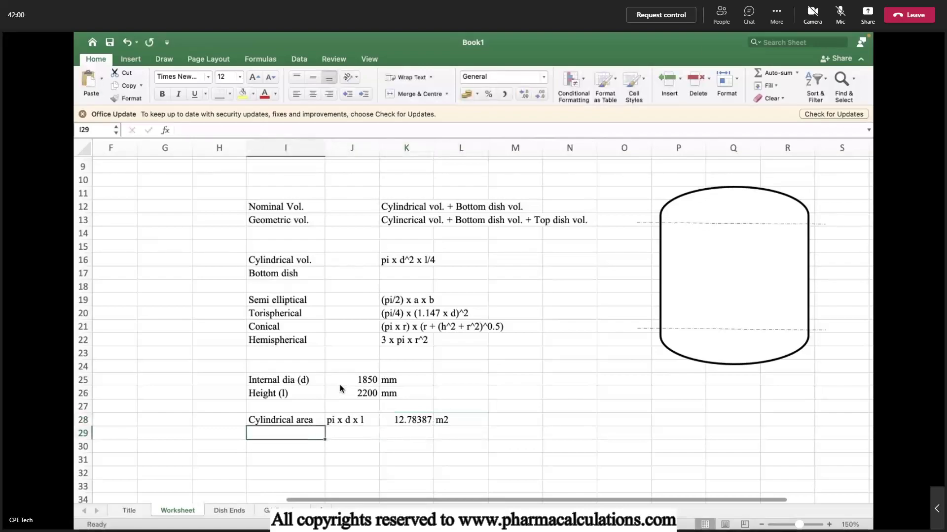
{"action": "type", "text": "Bottm dish"}
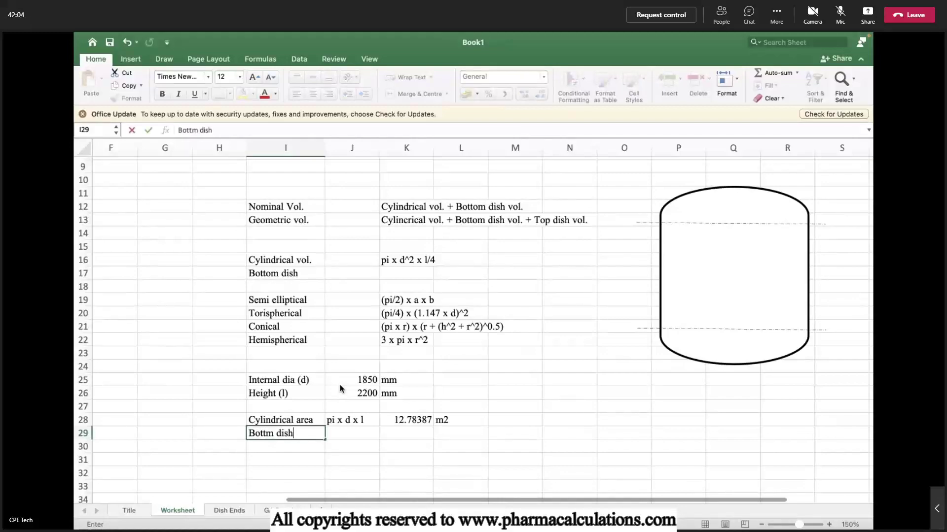
{"action": "type", "text": " area"}
{"action": "key", "text": "Tab"}
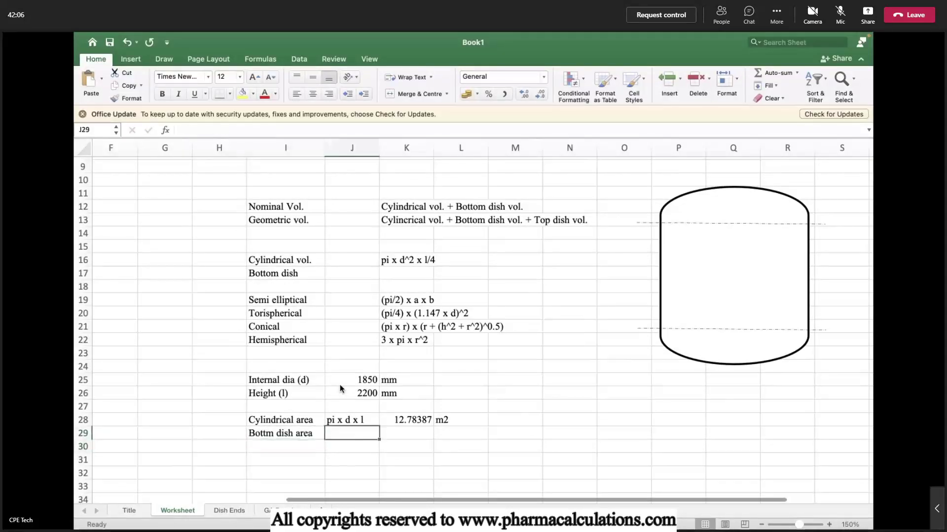
Step: Write the torispherical bottom dish expression (3.141/4)*(1.147*(1850/1000))^2 in K29
{"action": "key", "text": "Tab"}
{"action": "type", "text": "("}
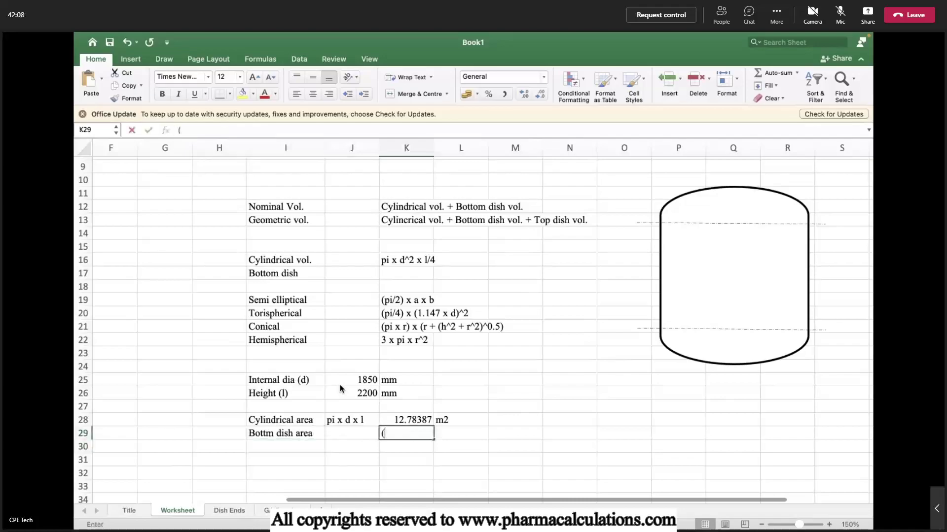
{"action": "type", "text": "3."}
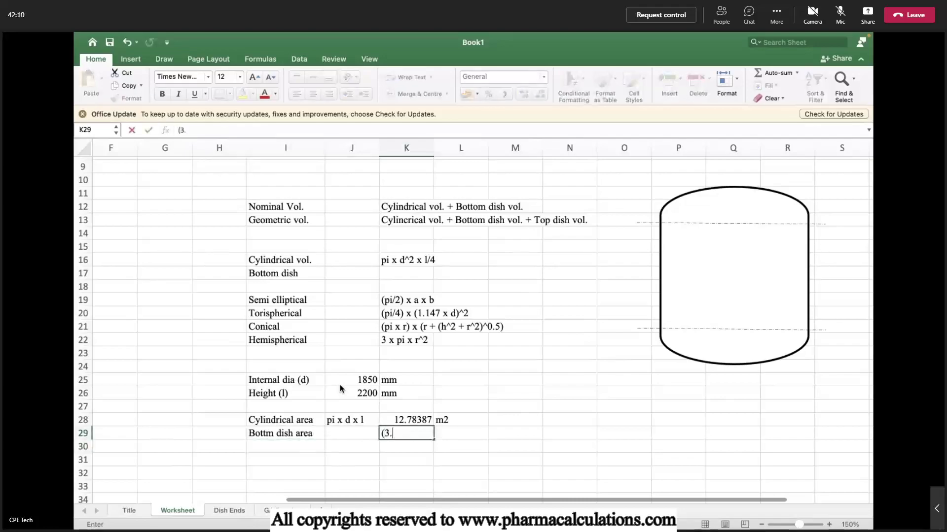
{"action": "type", "text": "141/4)*(1.14"}
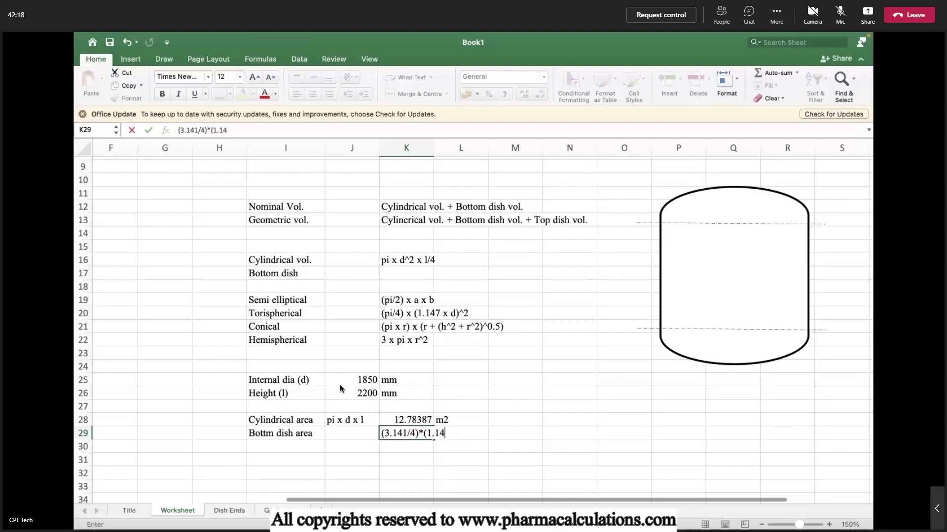
{"action": "type", "text": "7*(1850/1000"}
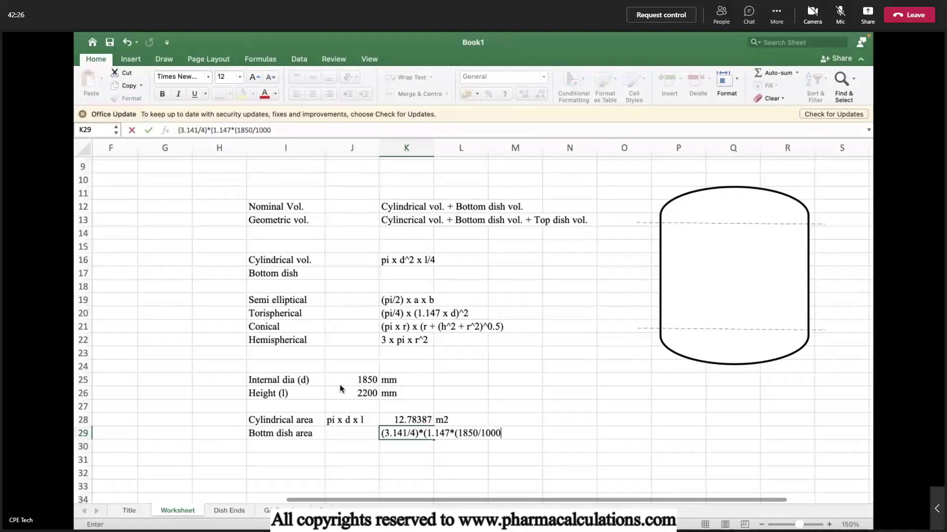
{"action": "type", "text": "))^2"}
{"action": "key", "text": "Return"}
{"action": "key", "text": "Up"}
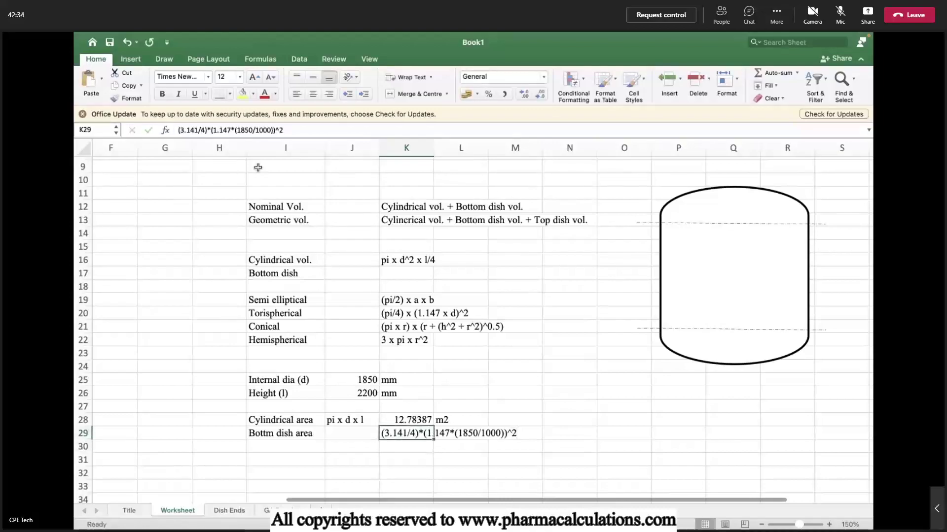
Step: Turn the K29 expression into a formula with a leading equals sign and enter the unit m2 in L29
{"action": "left_click", "coordinate": [178, 130]}
{"action": "type", "text": "="}
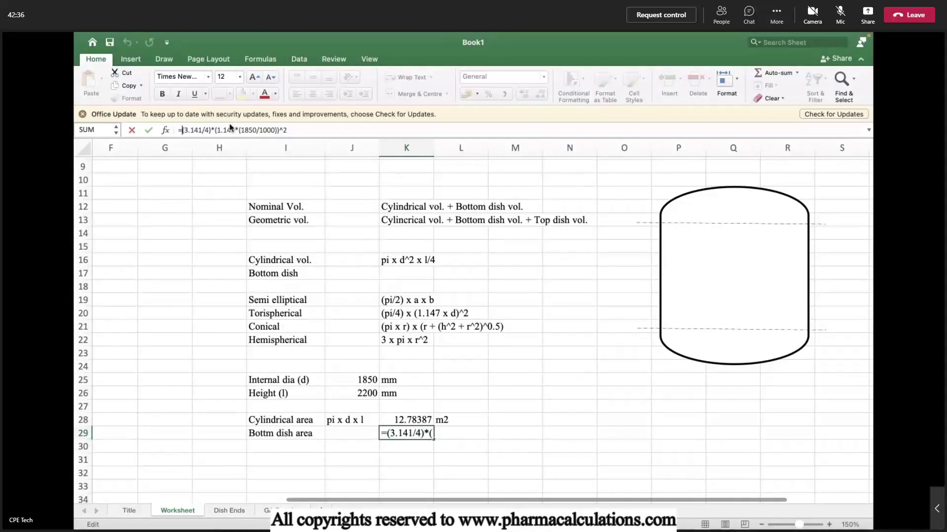
{"action": "key", "text": "Return"}
{"action": "key", "text": "Up"}
{"action": "key", "text": "Right"}
{"action": "type", "text": "m2"}
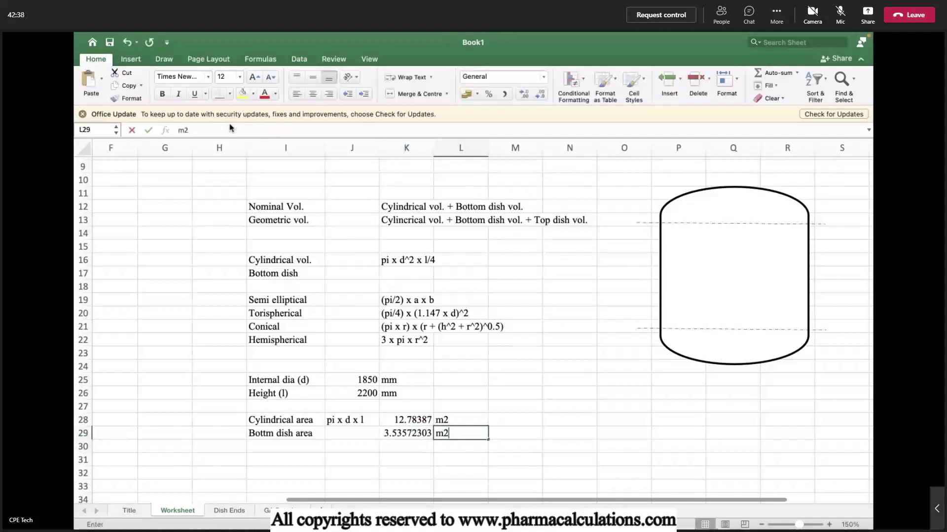
{"action": "key", "text": "Return"}
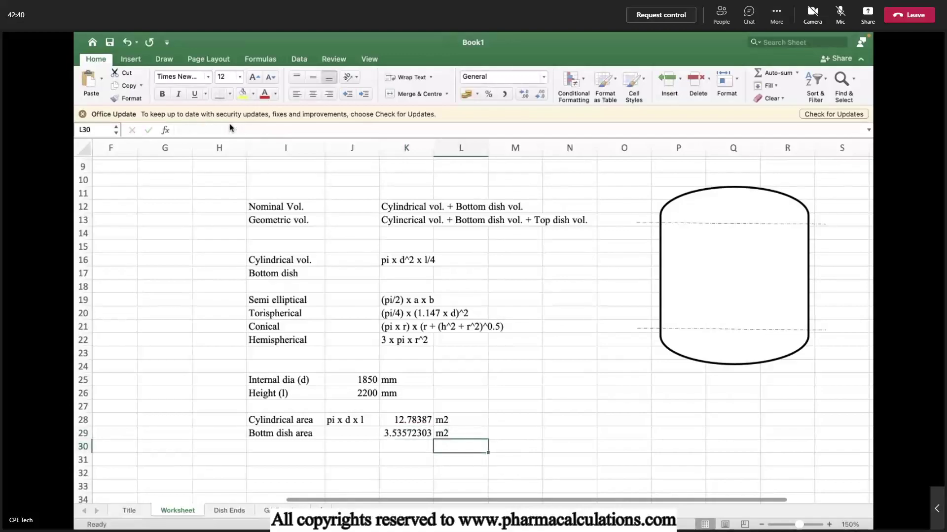
Step: Enter the label Total heat transfer area in I31, leaving one blank row below the bottom dish area
{"action": "key", "text": "Left"}
{"action": "key", "text": "Left"}
{"action": "key", "text": "Left"}
{"action": "key", "text": "Down"}
{"action": "type", "text": "T"}
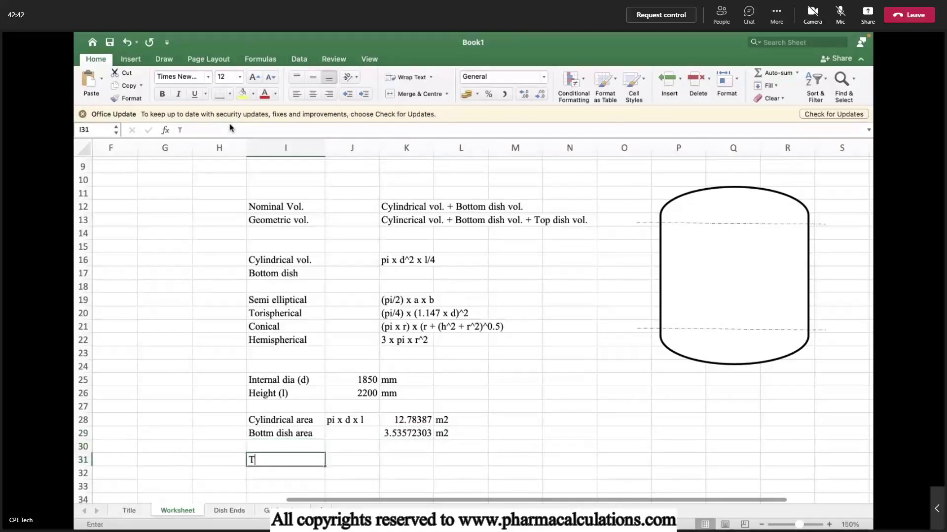
{"action": "type", "text": "otal heat tr"}
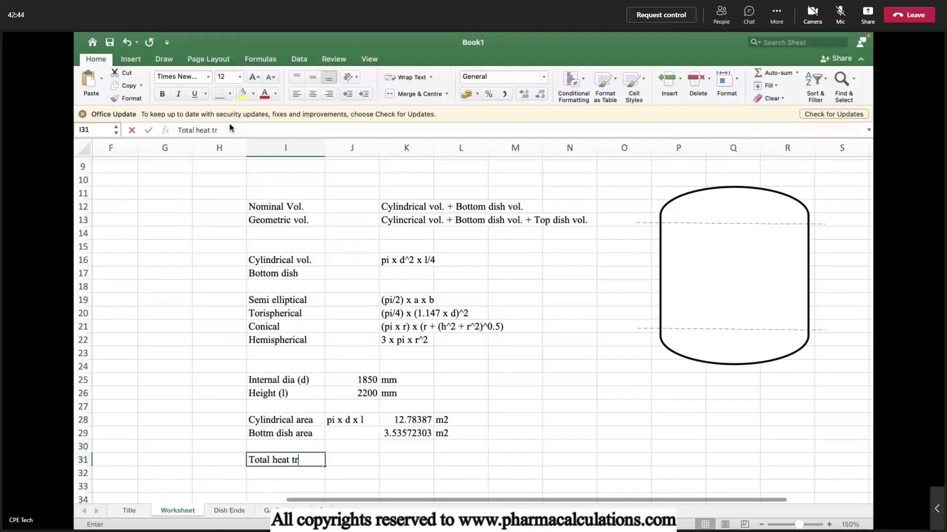
{"action": "type", "text": "ansfer area"}
Step: Sum the cylindrical and bottom dish areas in K31 with =K28+K29 and enter the unit m2 in L31
{"action": "key", "text": "Right"}
{"action": "key", "text": "Right"}
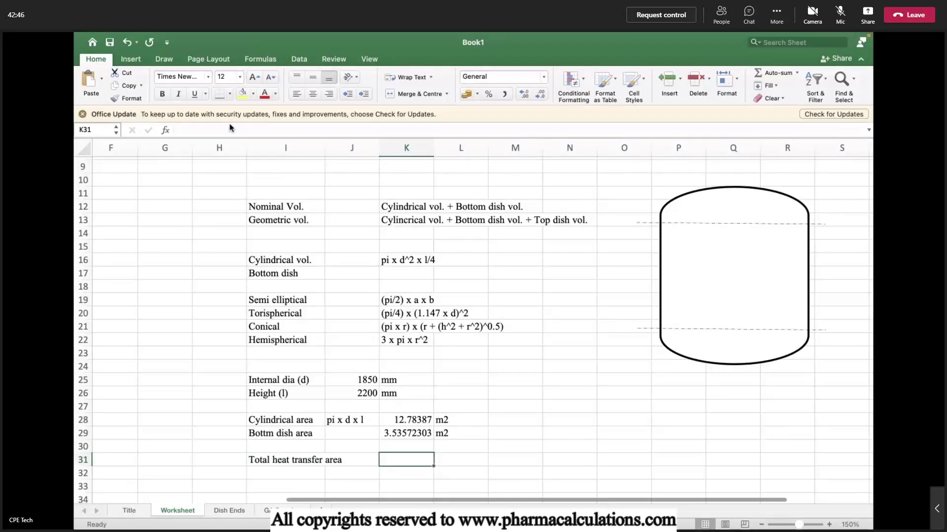
{"action": "type", "text": "="}
{"action": "key", "text": "Up"}
{"action": "key", "text": "Up"}
{"action": "key", "text": "Up"}
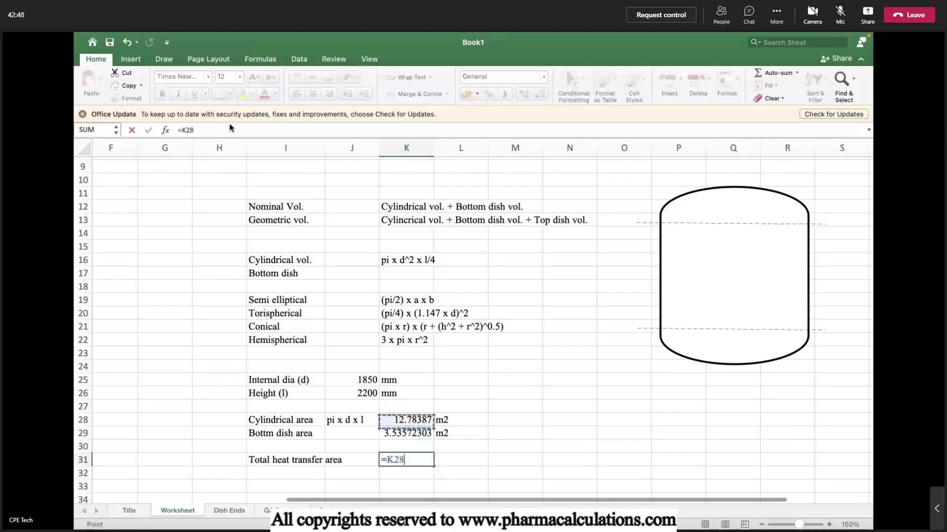
{"action": "type", "text": "+"}
{"action": "key", "text": "Up"}
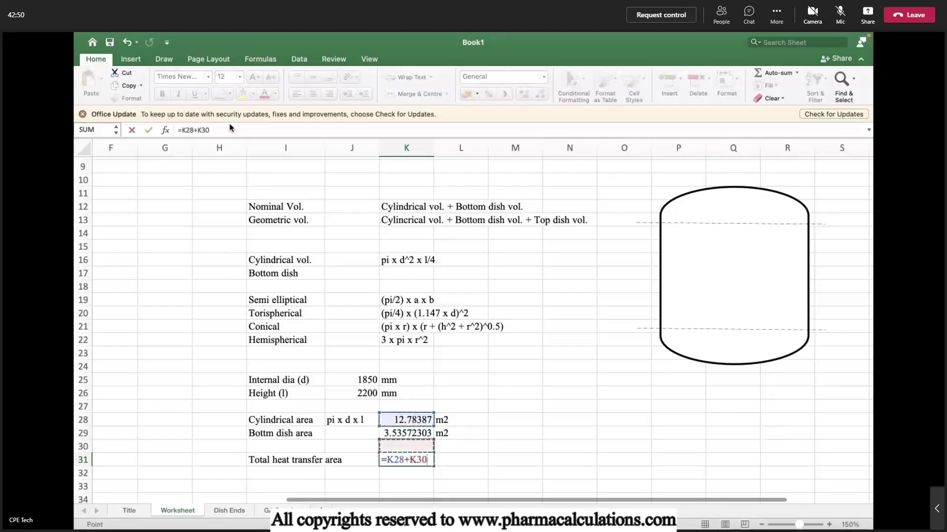
{"action": "key", "text": "Up"}
{"action": "key", "text": "Return"}
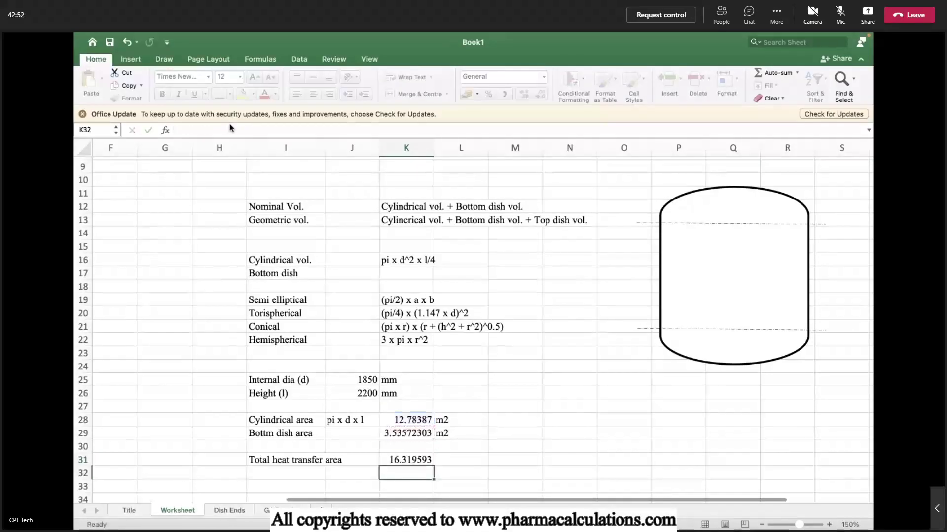
{"action": "key", "text": "Up"}
{"action": "key", "text": "Right"}
{"action": "type", "text": "m2"}
{"action": "key", "text": "Return"}
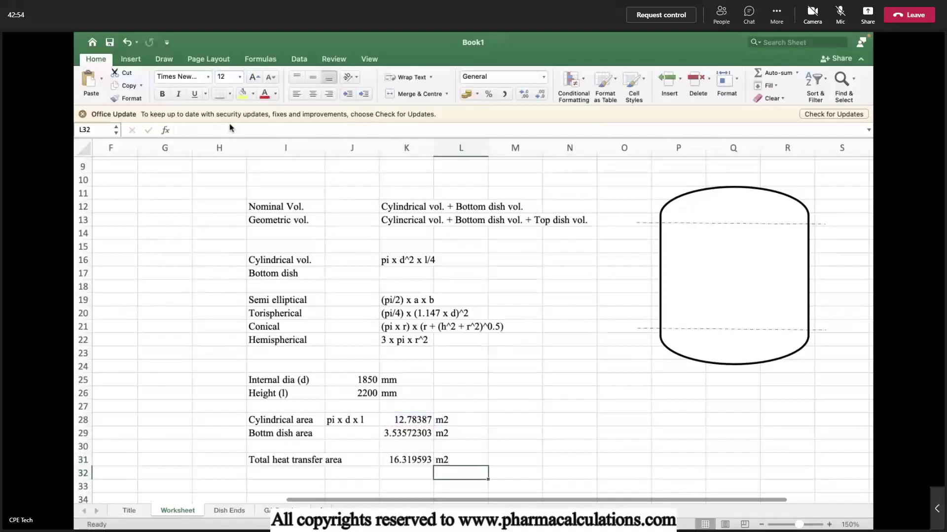
Step: Format the total heat transfer area in K31 to two decimal places
{"action": "key", "text": "Up"}
{"action": "key", "text": "Left"}
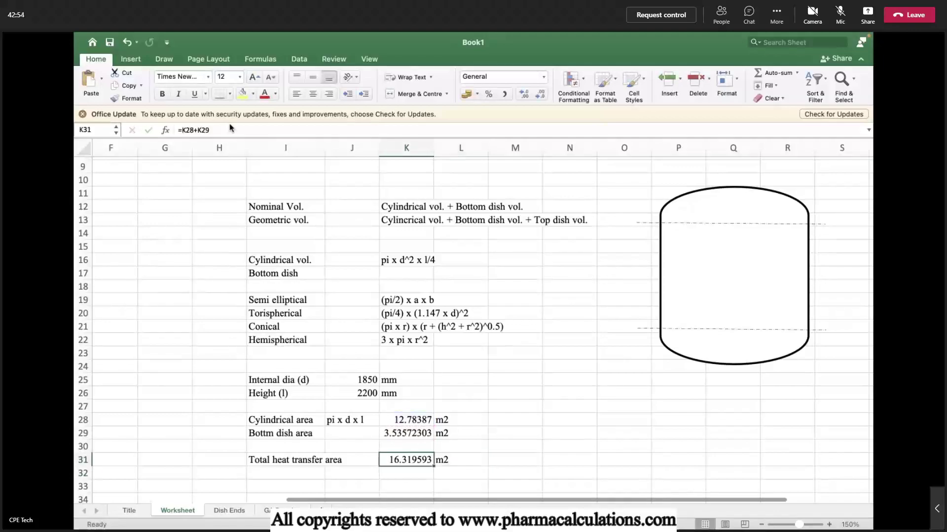
{"action": "left_click", "coordinate": [539, 95]}
{"action": "left_click", "coordinate": [538, 94]}
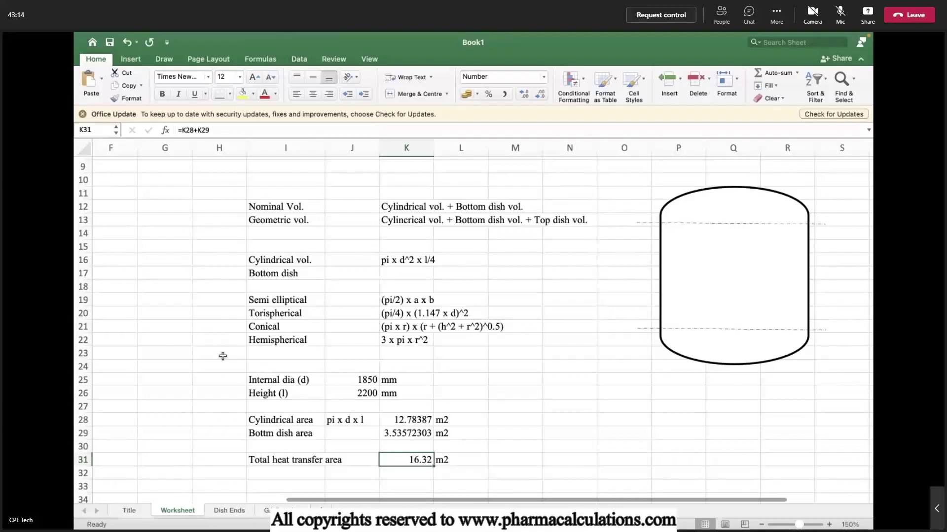
Step: Enter the label Total surface area in I33, leaving one blank row below the total heat transfer area
{"action": "scroll", "coordinate": [222, 356], "scroll_direction": "down", "scroll_amount": 3}
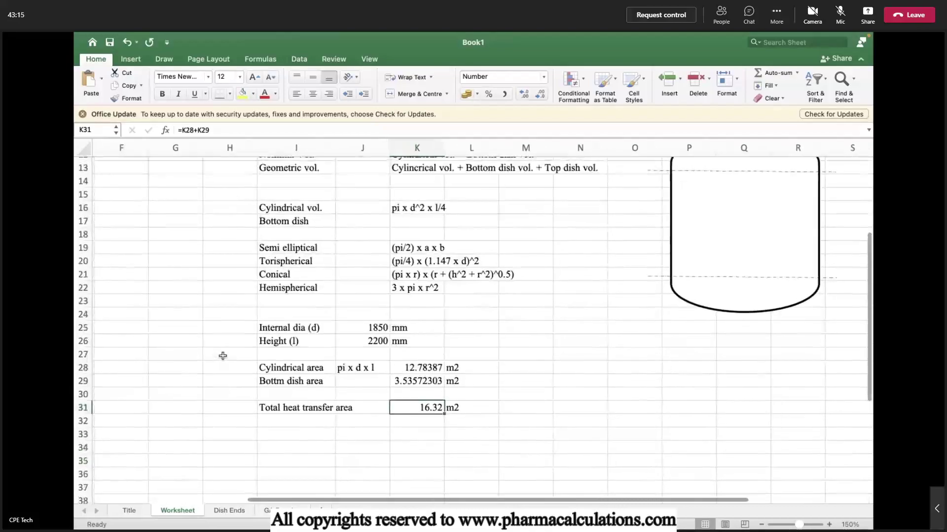
{"action": "left_click", "coordinate": [277, 434]}
{"action": "type", "text": "Total "}
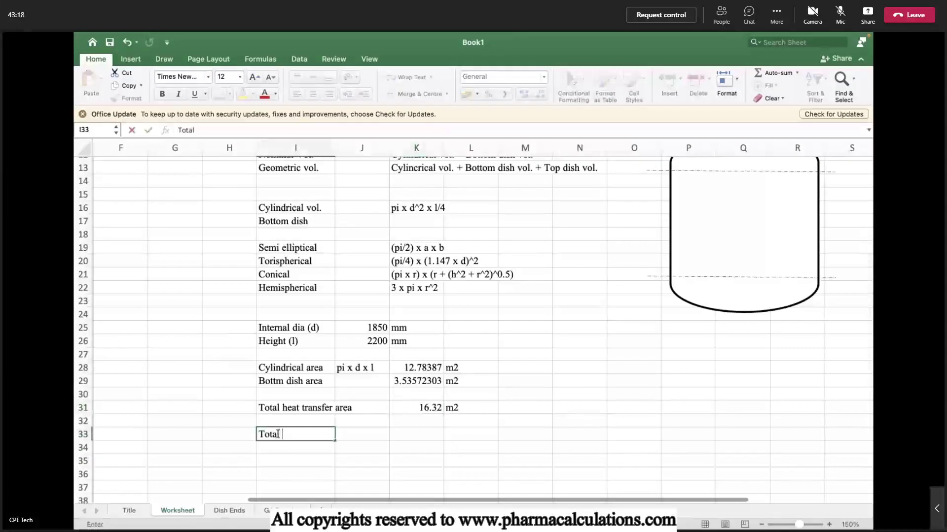
{"action": "type", "text": "surface area"}
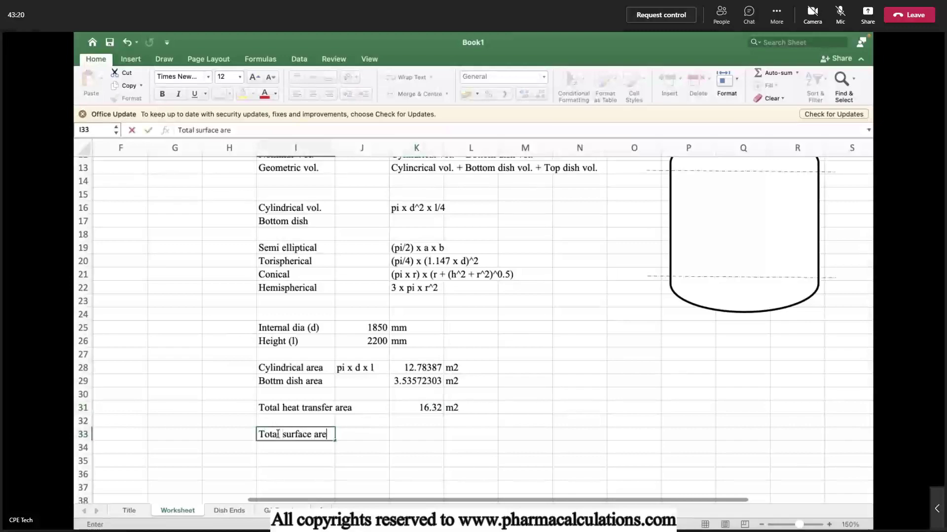
Step: Calculate the total surface area in K33 with the formula =K28+(K29*2), counting the dish area twice
{"action": "key", "text": "Tab"}
{"action": "key", "text": "Tab"}
{"action": "type", "text": "="}
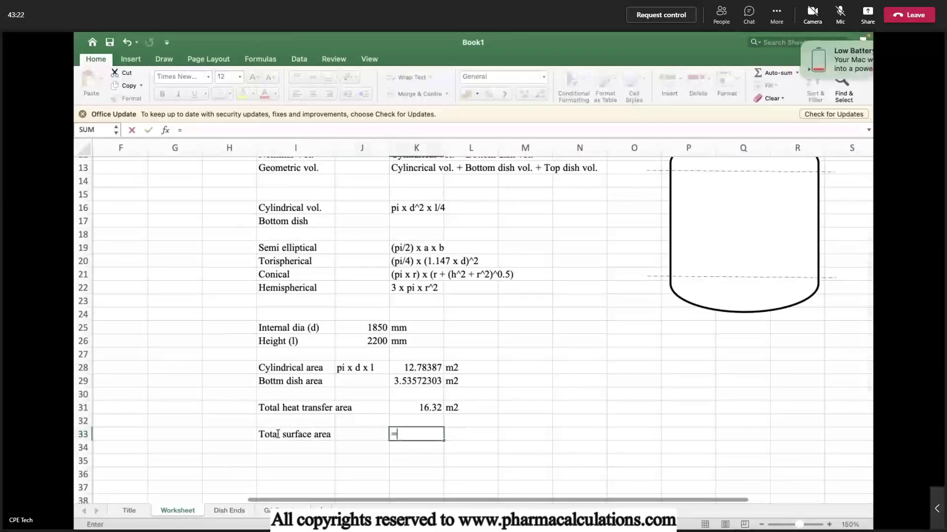
{"action": "key", "text": "Up"}
{"action": "key", "text": "Up"}
{"action": "key", "text": "Up"}
{"action": "key", "text": "Up"}
{"action": "key", "text": "Up"}
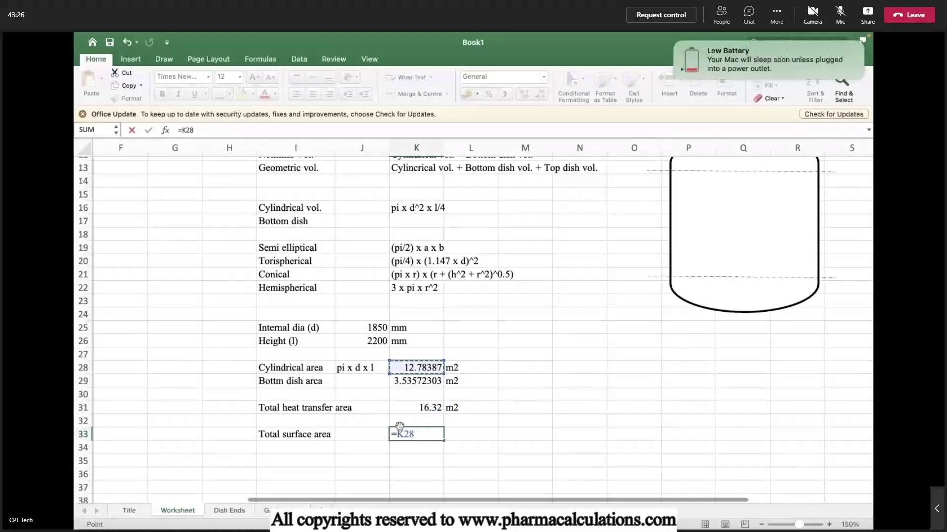
{"action": "type", "text": "+("}
{"action": "key", "text": "Up"}
{"action": "key", "text": "Up"}
{"action": "key", "text": "Up"}
{"action": "key", "text": "Up"}
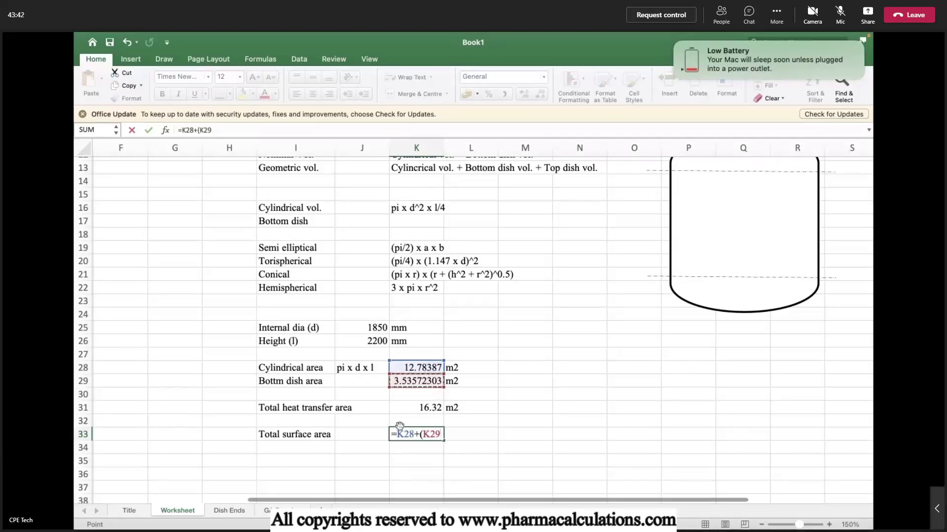
{"action": "type", "text": "*2)"}
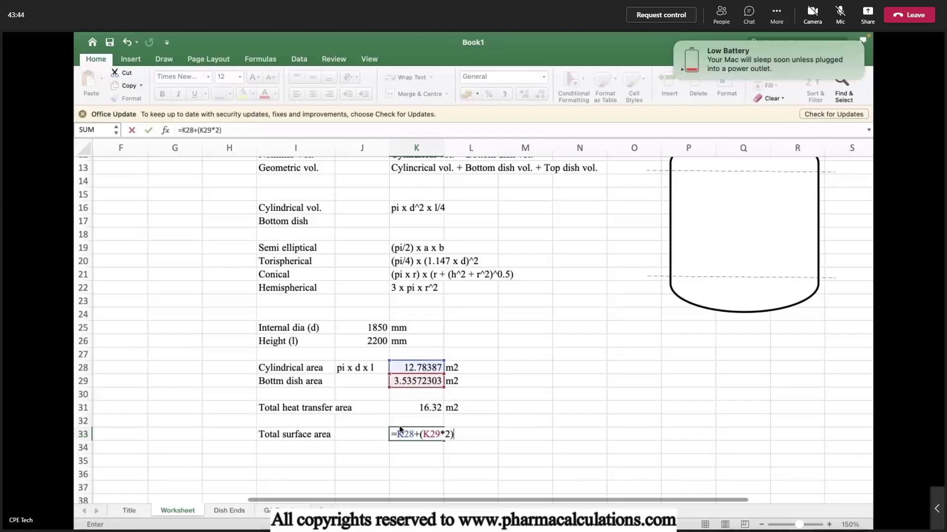
{"action": "key", "text": "Return"}
Step: Enter the unit m2 in L33 beside the total surface area
{"action": "key", "text": "Up"}
{"action": "key", "text": "Right"}
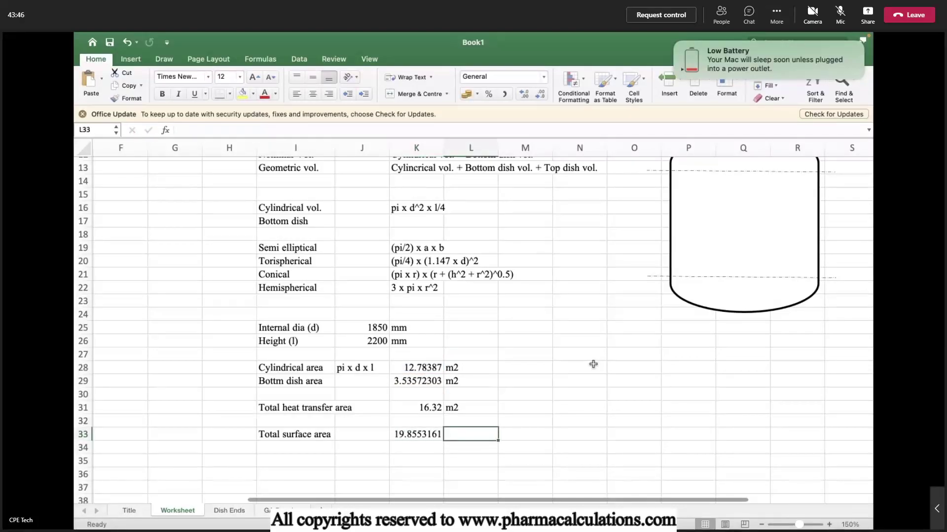
{"action": "type", "text": "m2"}
{"action": "key", "text": "Return"}
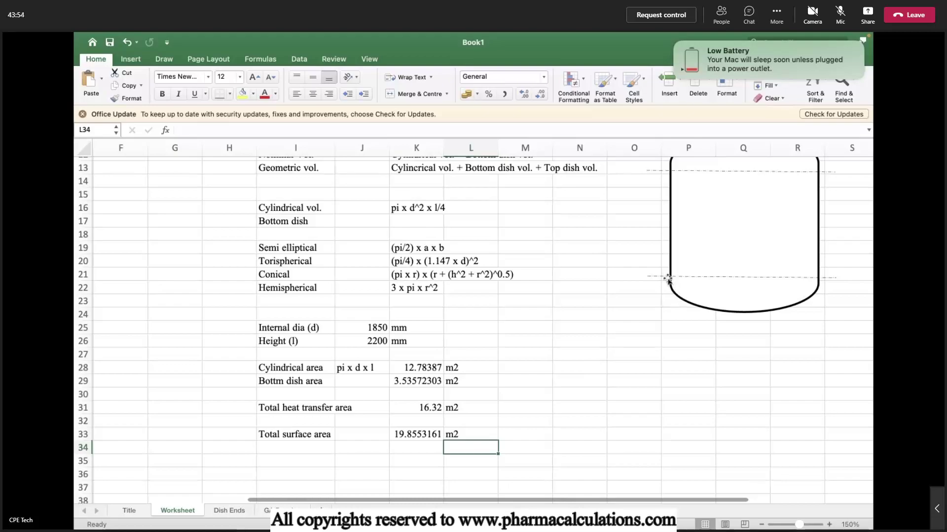
{"action": "scroll", "coordinate": [716, 279], "scroll_direction": "up", "scroll_amount": 2}
{"action": "scroll", "coordinate": [717, 278], "scroll_direction": "up", "scroll_amount": 1}
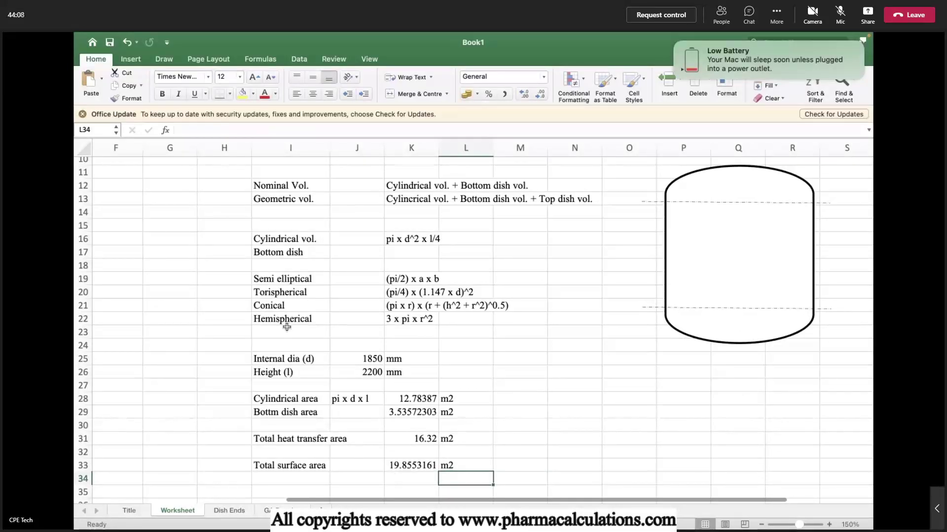
{"action": "left_click", "coordinate": [546, 424]}
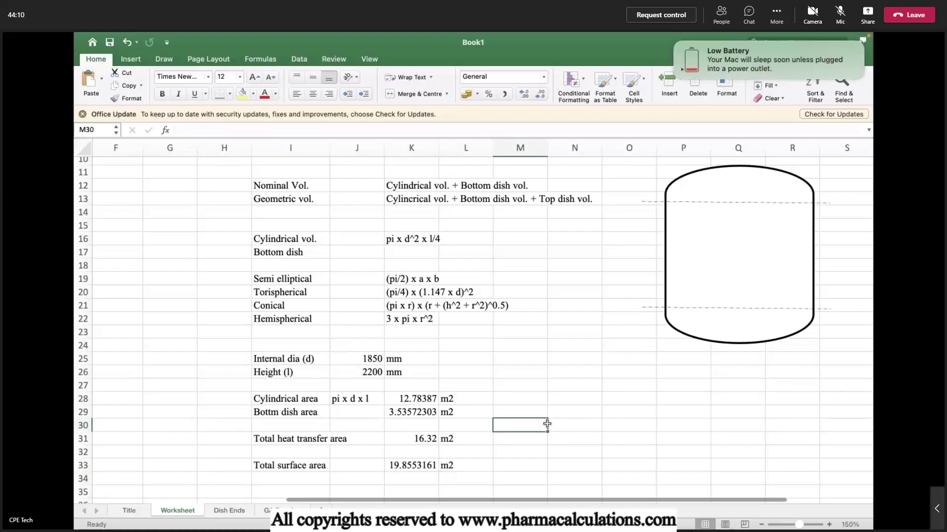
{"action": "left_click", "coordinate": [575, 424]}
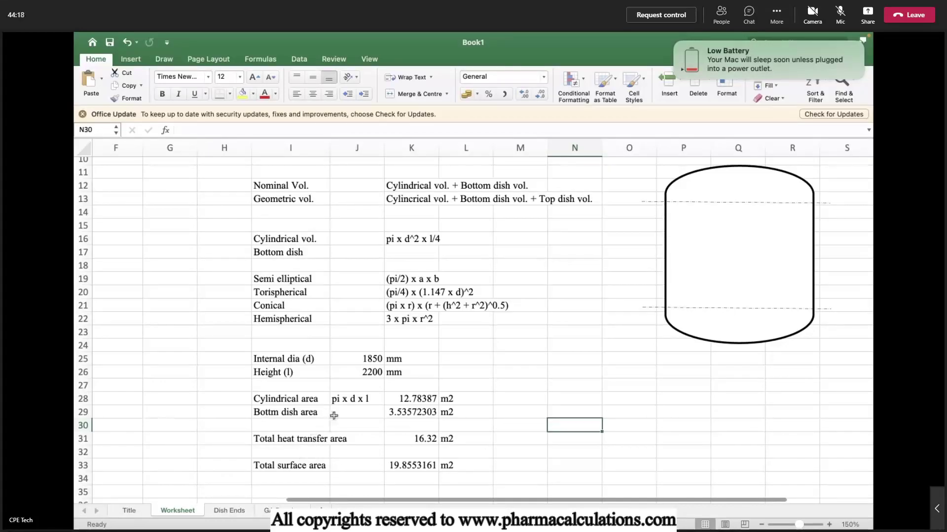
{"action": "left_click", "coordinate": [351, 397]}
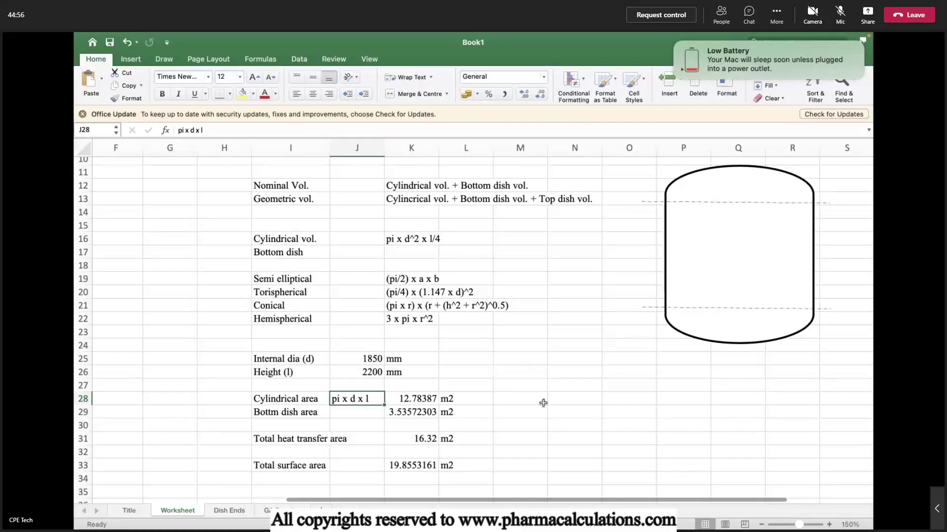
Step: Switch from the full-screen workbook to Google Chrome and search the web for playstore
{"action": "key", "text": "ctrl+super+f"}
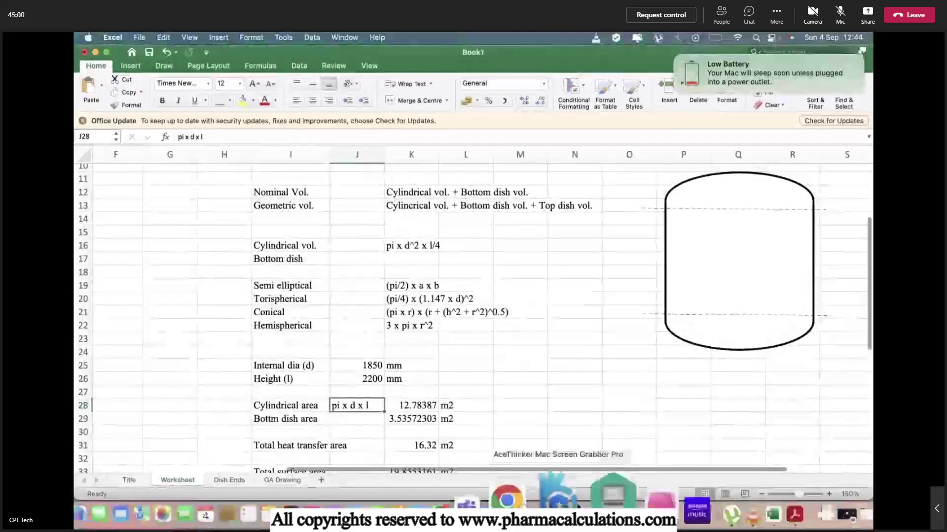
{"action": "scroll", "coordinate": [546, 422], "scroll_direction": "down", "scroll_amount": 2}
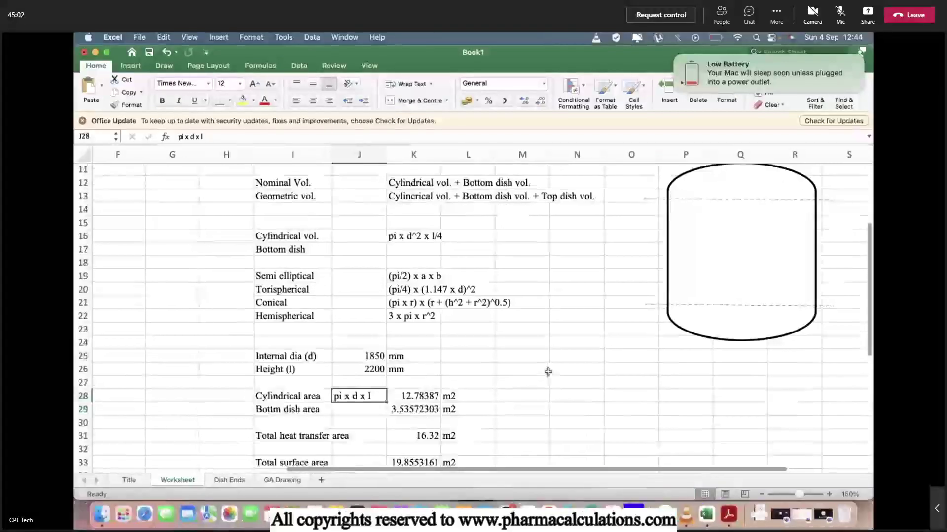
{"action": "left_click", "coordinate": [546, 513]}
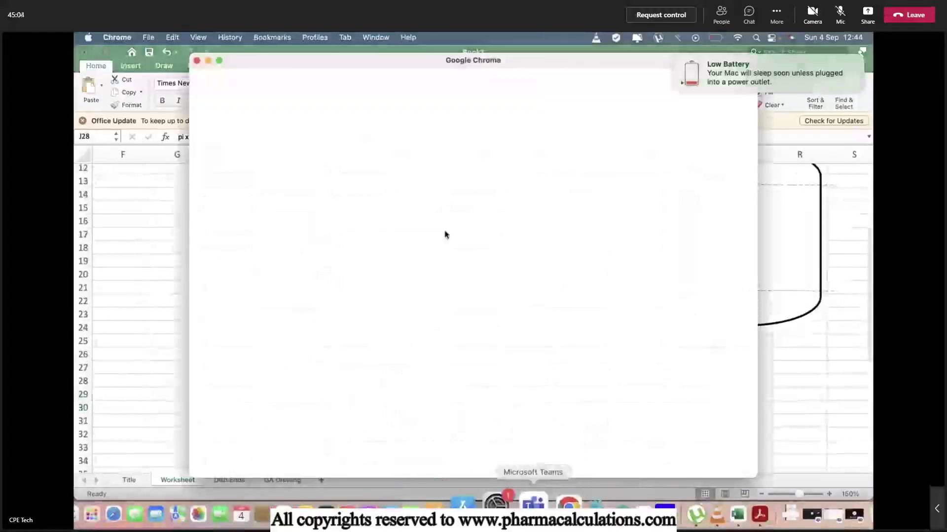
{"action": "left_click", "coordinate": [425, 271]}
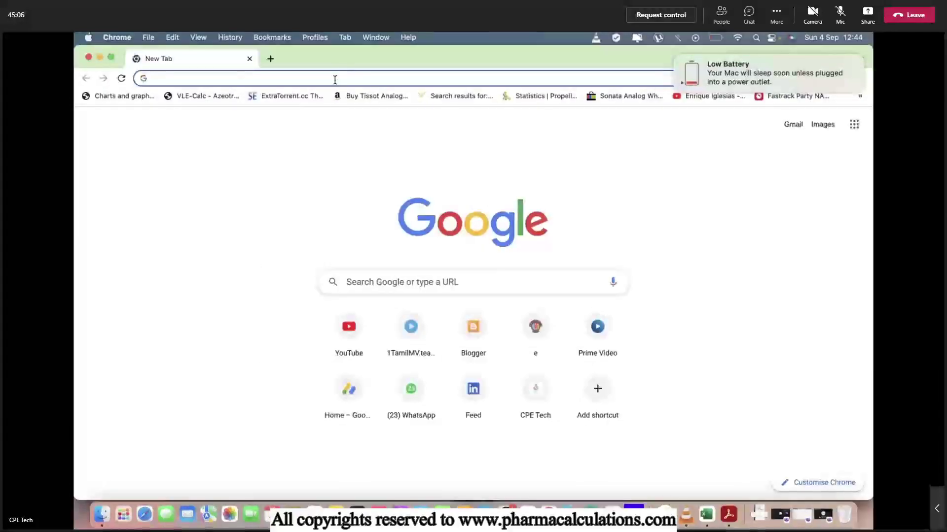
{"action": "left_click", "coordinate": [334, 80]}
{"action": "type", "text": "playstore"}
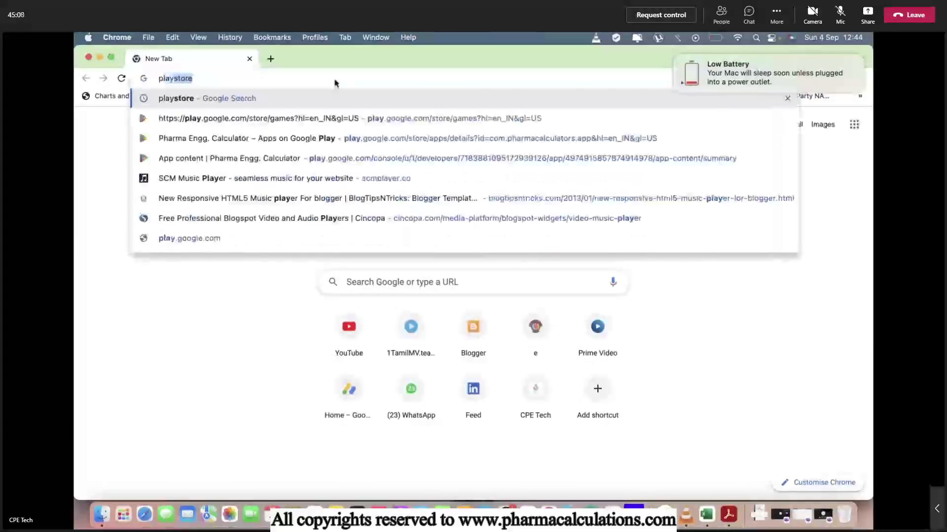
{"action": "key", "text": "Return"}
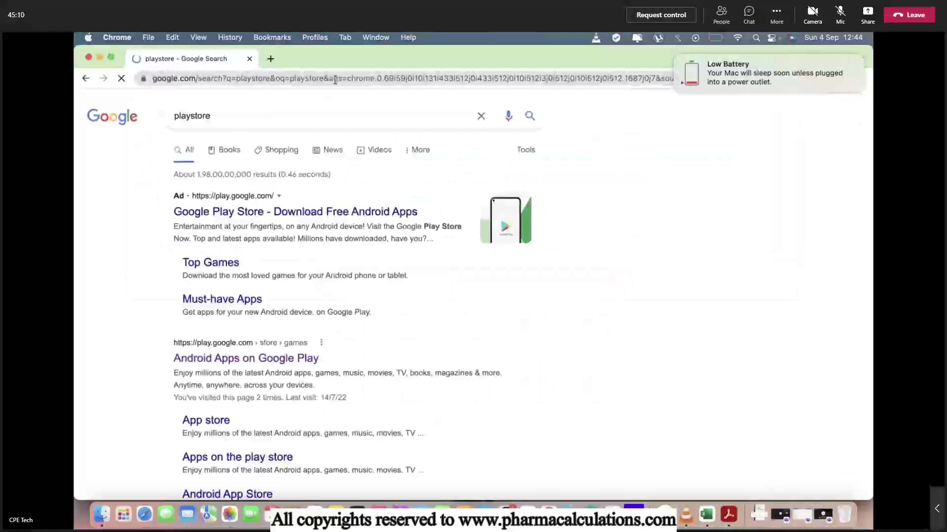
Step: Open the Android Apps on Google Play result and search the store for Pharma engineering
{"action": "left_click", "coordinate": [226, 362]}
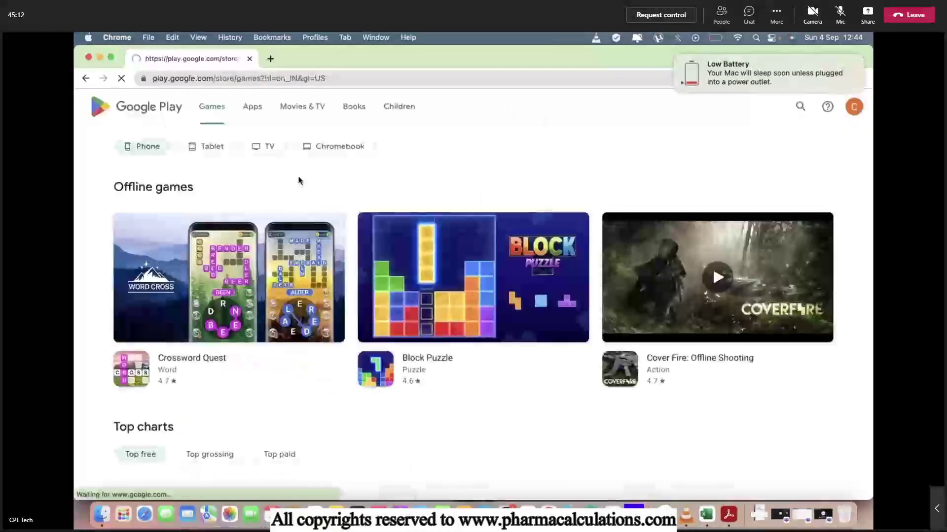
{"action": "left_click", "coordinate": [800, 107]}
{"action": "type", "text": "Pha"}
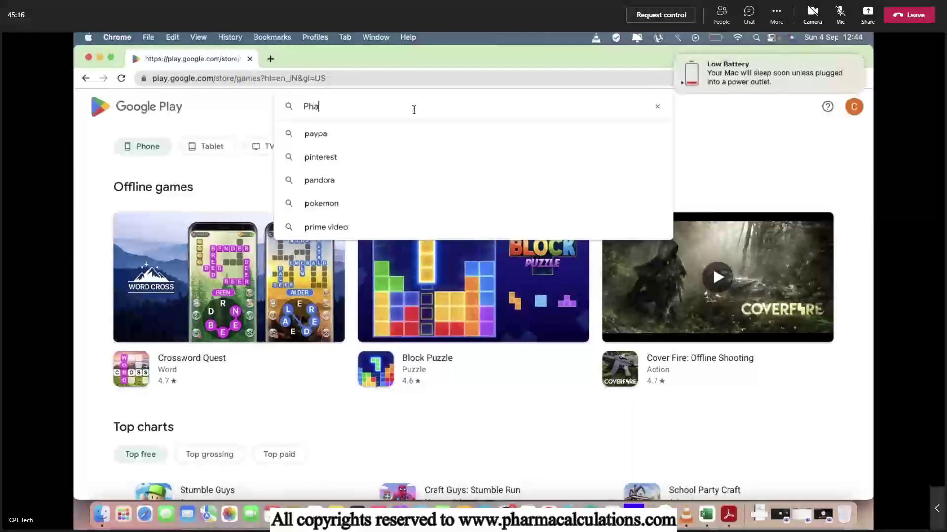
{"action": "type", "text": "rma engg"}
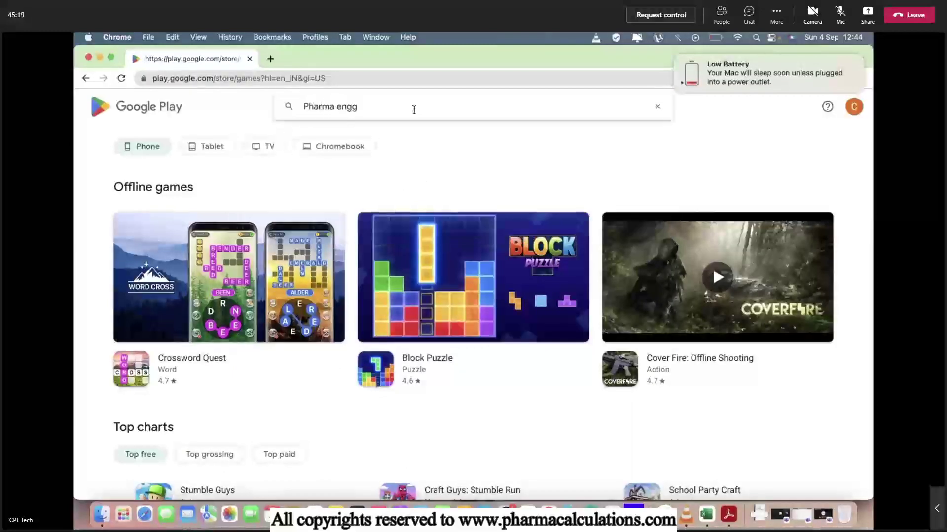
{"action": "key", "text": "BackSpace"}
{"action": "type", "text": "i"}
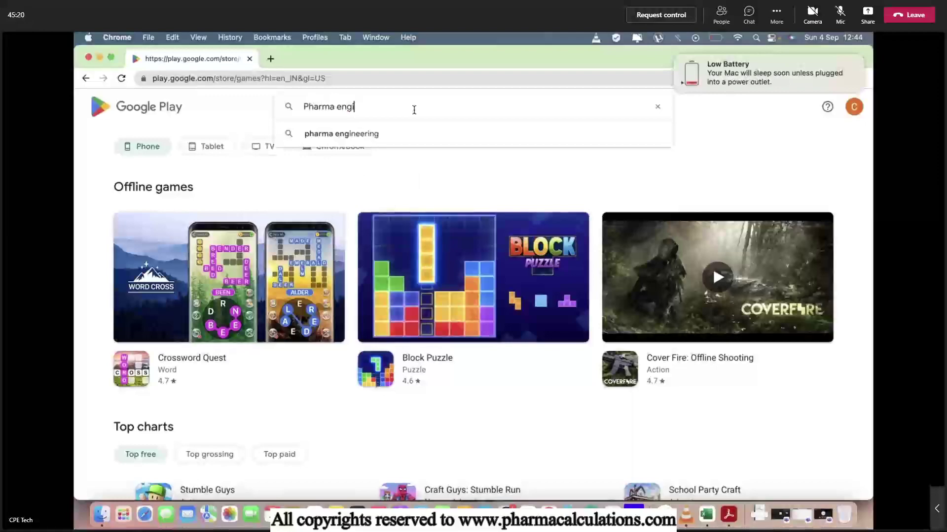
{"action": "type", "text": "neering"}
{"action": "key", "text": "Return"}
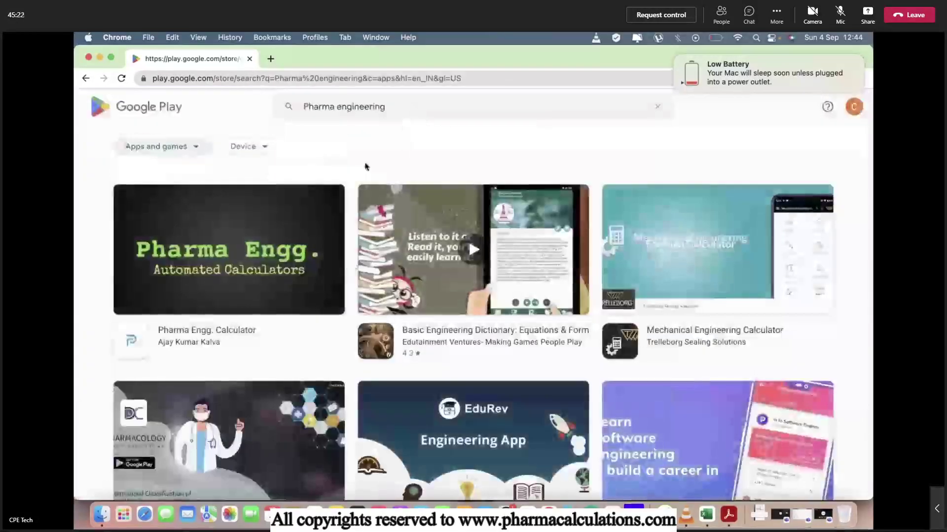
Step: Open the Pharma Engg. Calculator app's store page and look over its details and screenshots
{"action": "left_click", "coordinate": [252, 286]}
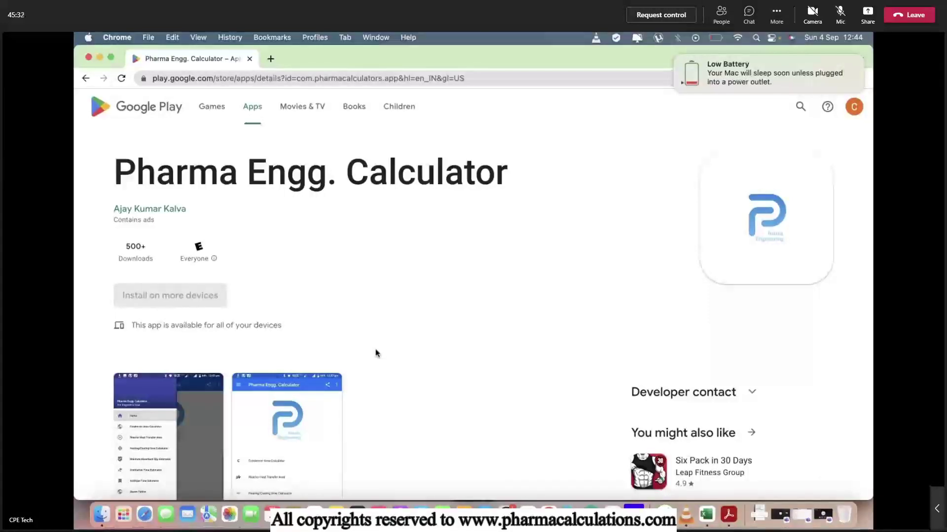
{"action": "scroll", "coordinate": [375, 353], "scroll_direction": "down", "scroll_amount": 2}
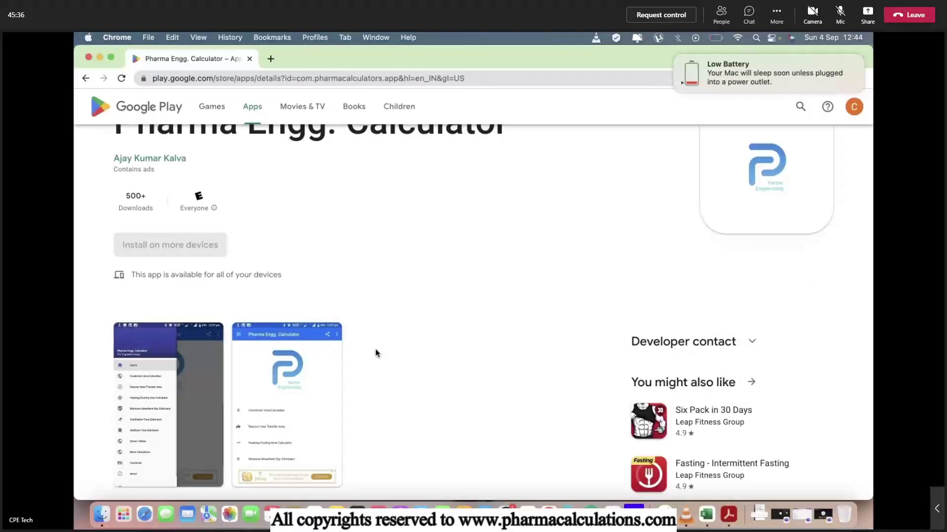
{"action": "scroll", "coordinate": [376, 353], "scroll_direction": "up", "scroll_amount": 2}
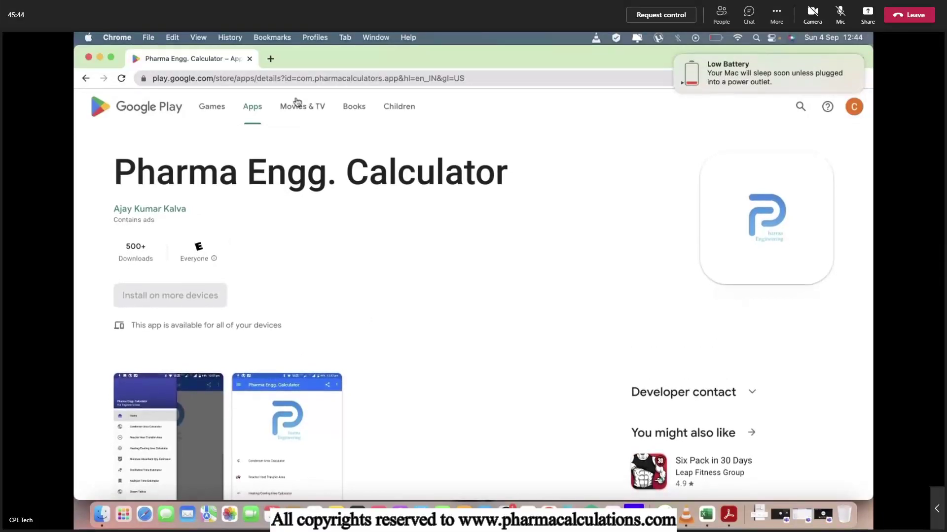
Step: Open the CPE Tech website, cpetech.co, in a new browser tab
{"action": "left_click", "coordinate": [271, 59]}
{"action": "type", "text": "cpetech.co"}
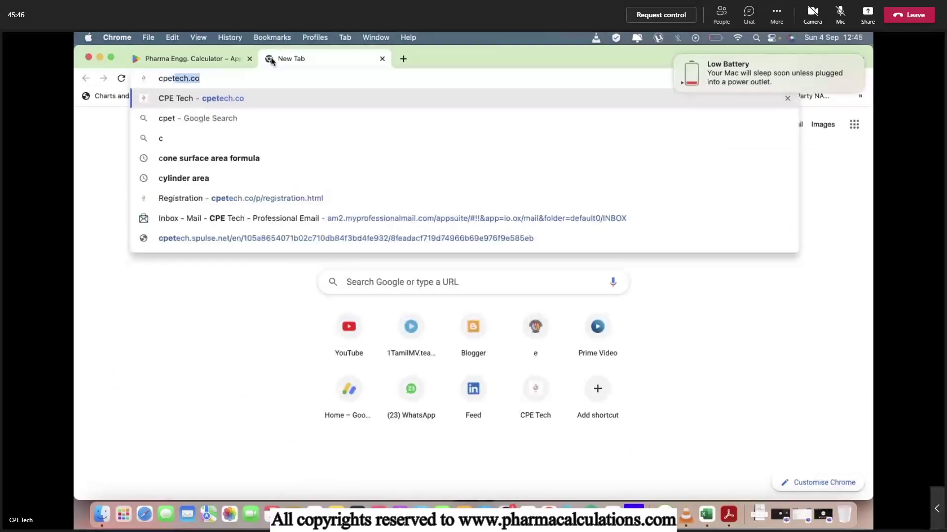
{"action": "key", "text": "Return"}
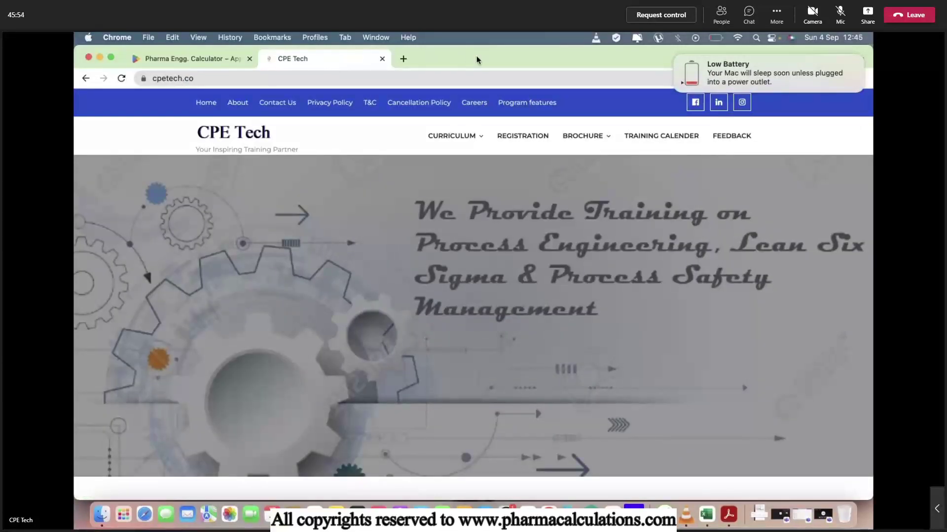
Step: Look through the course batches on the site's Registration page and switch back to the Worksheet sheet in Excel
{"action": "left_click", "coordinate": [519, 138]}
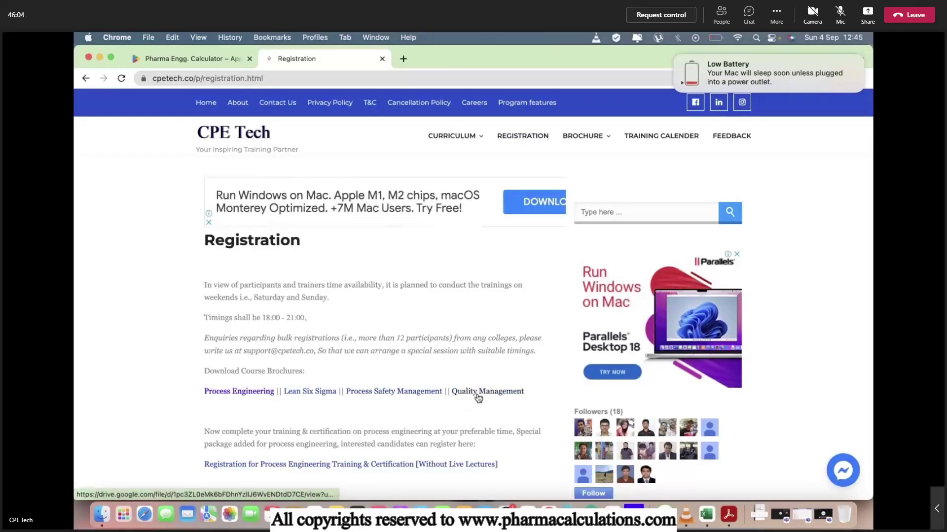
{"action": "scroll", "coordinate": [447, 419], "scroll_direction": "down", "scroll_amount": 15}
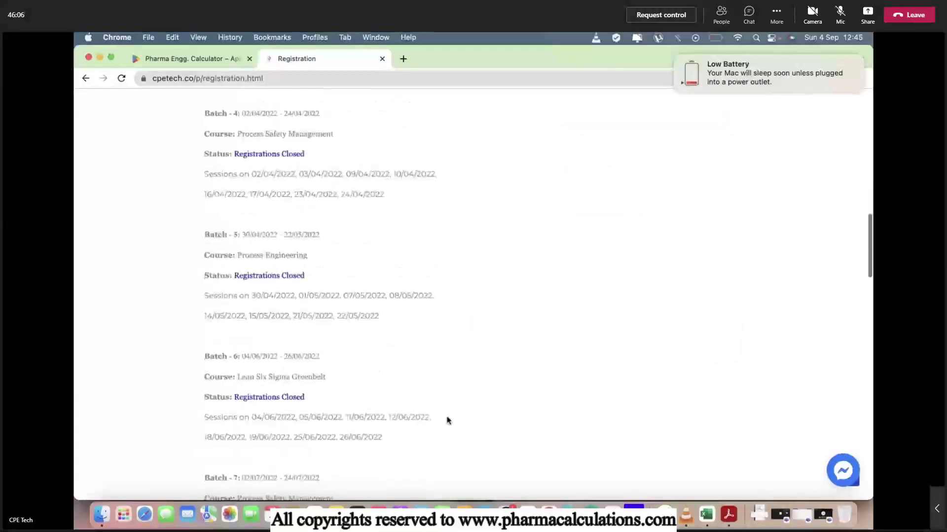
{"action": "scroll", "coordinate": [448, 420], "scroll_direction": "down", "scroll_amount": 9}
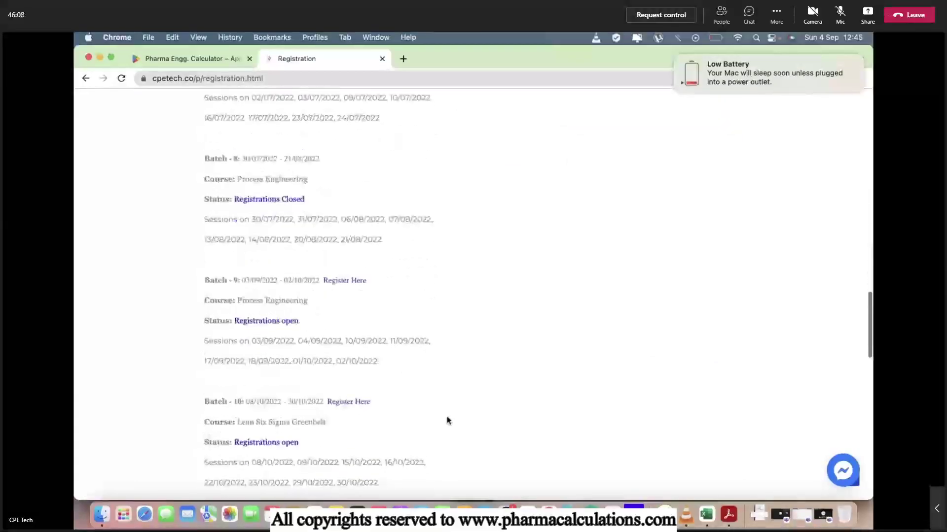
{"action": "scroll", "coordinate": [447, 419], "scroll_direction": "up", "scroll_amount": 20}
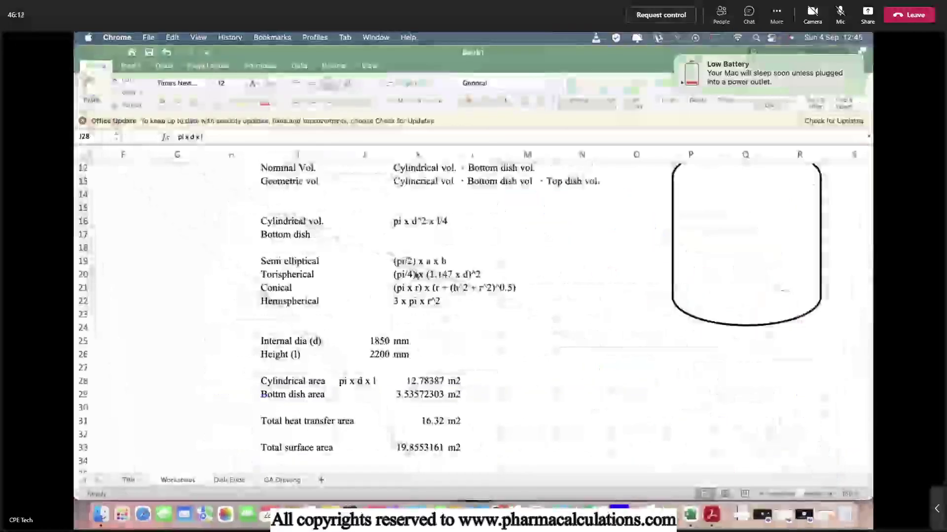
{"action": "scroll", "coordinate": [547, 260], "scroll_direction": "up", "scroll_amount": 4}
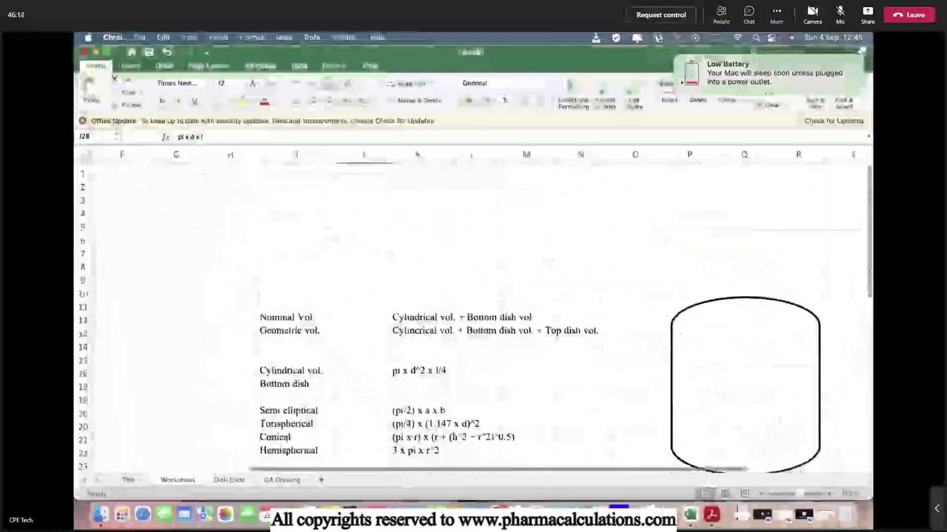